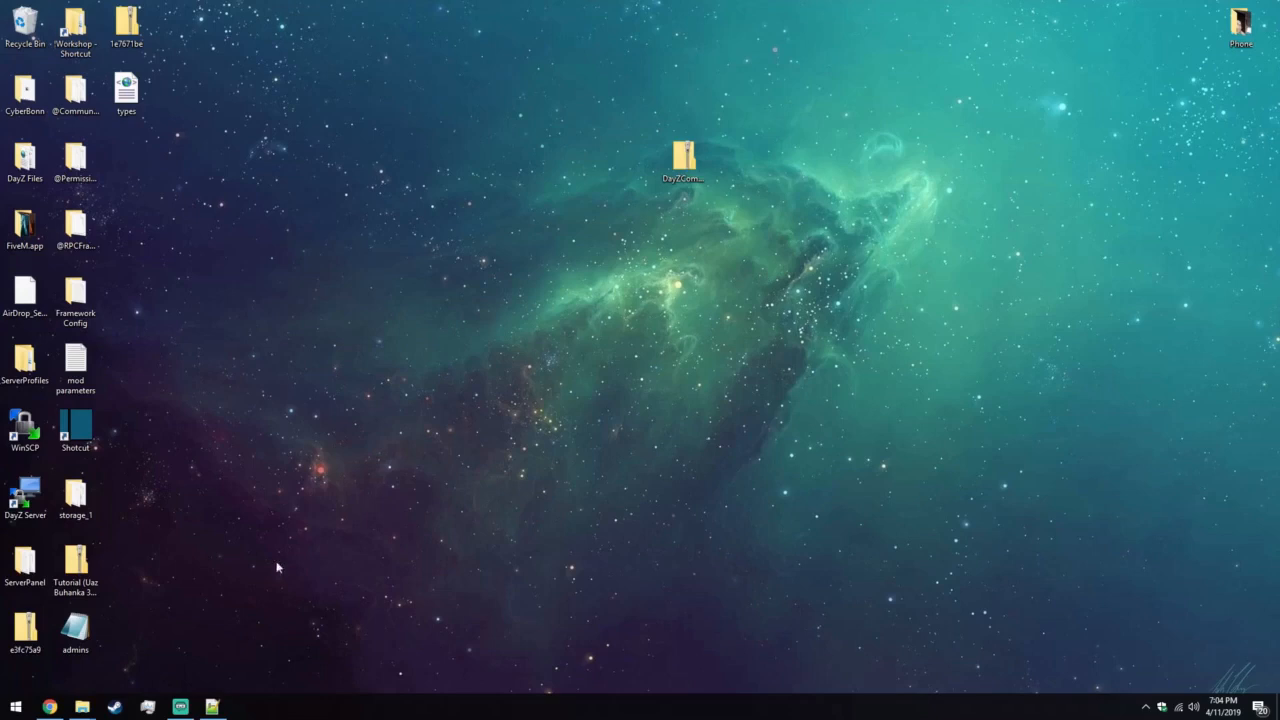
Show the download options of the Arkensor/DayZCommunityOfflineMode repository on GitHub in the browser.
left_click(49, 706)
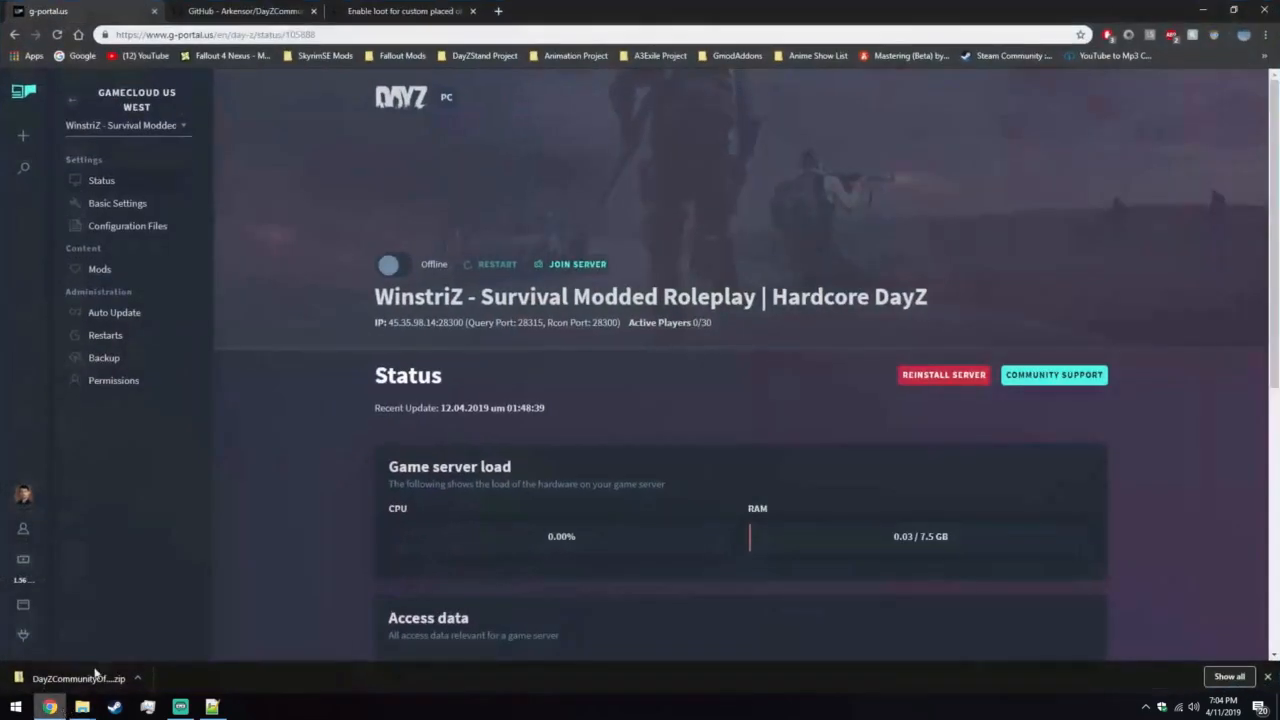
left_click(251, 8)
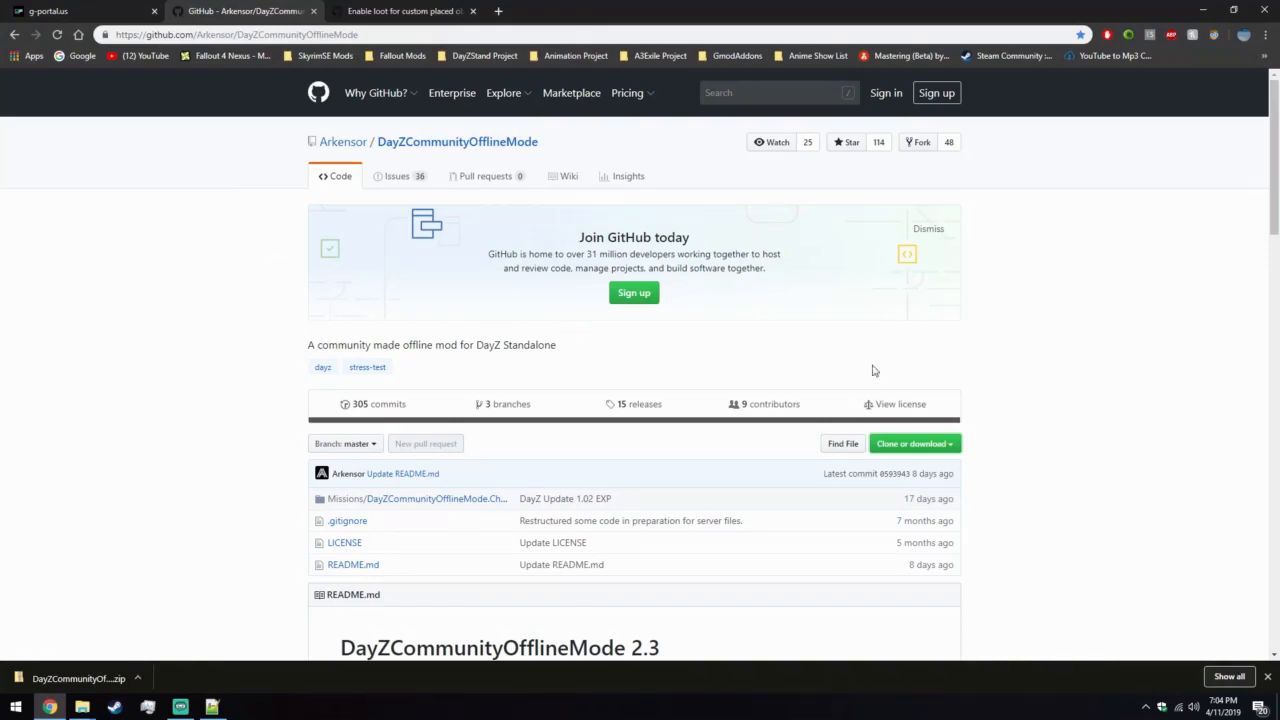
left_click(930, 447)
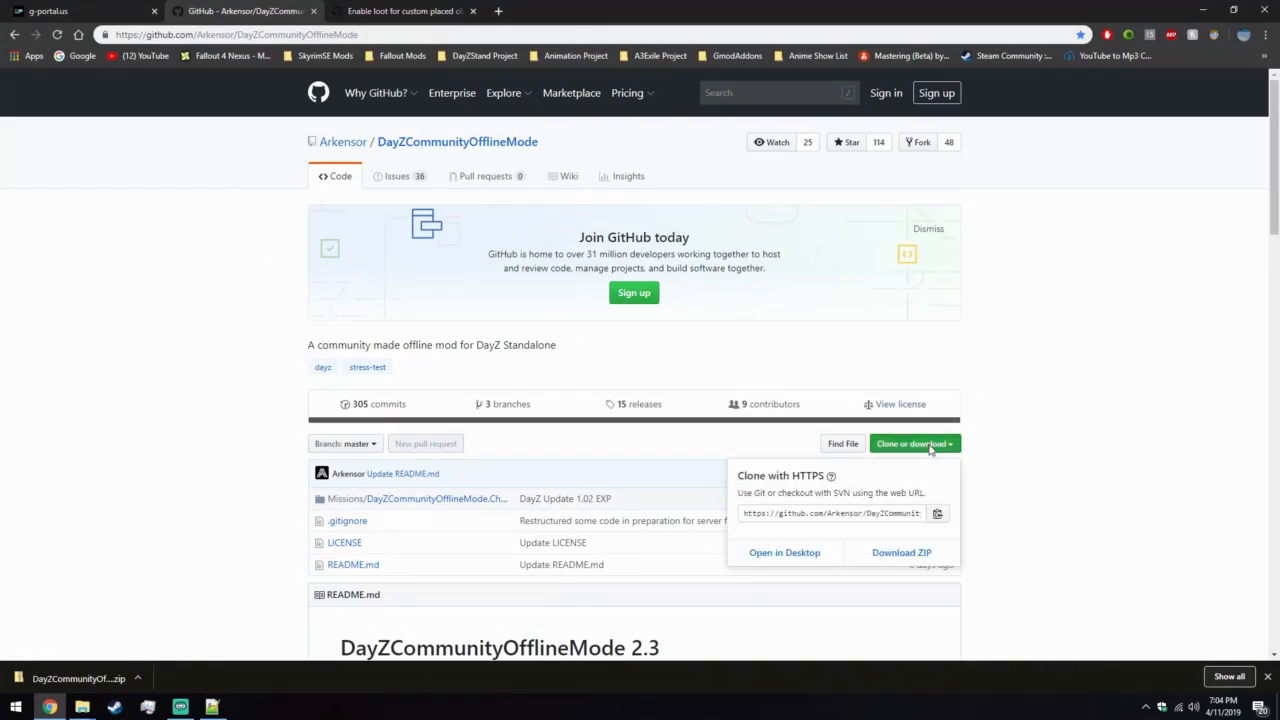
left_click(1204, 9)
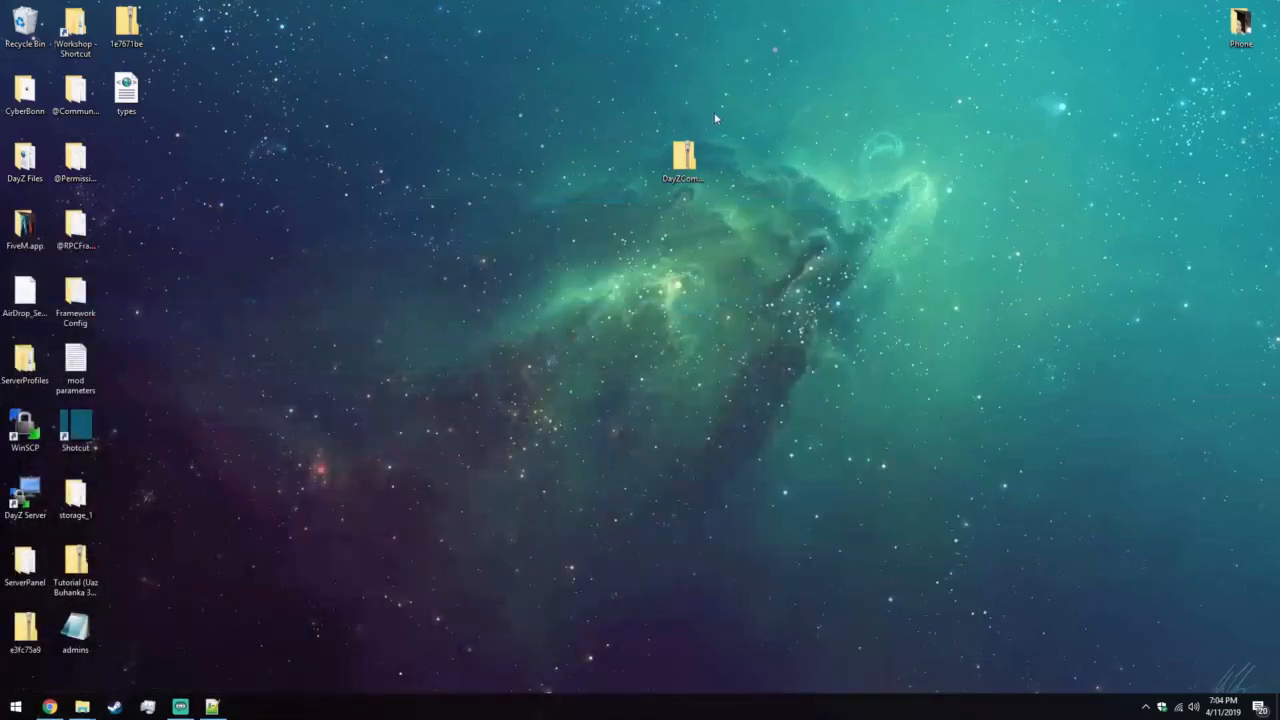
Extract the DayZCommunityOfflineMode-master folder from its zip archive onto the desktop.
left_click(687, 152)
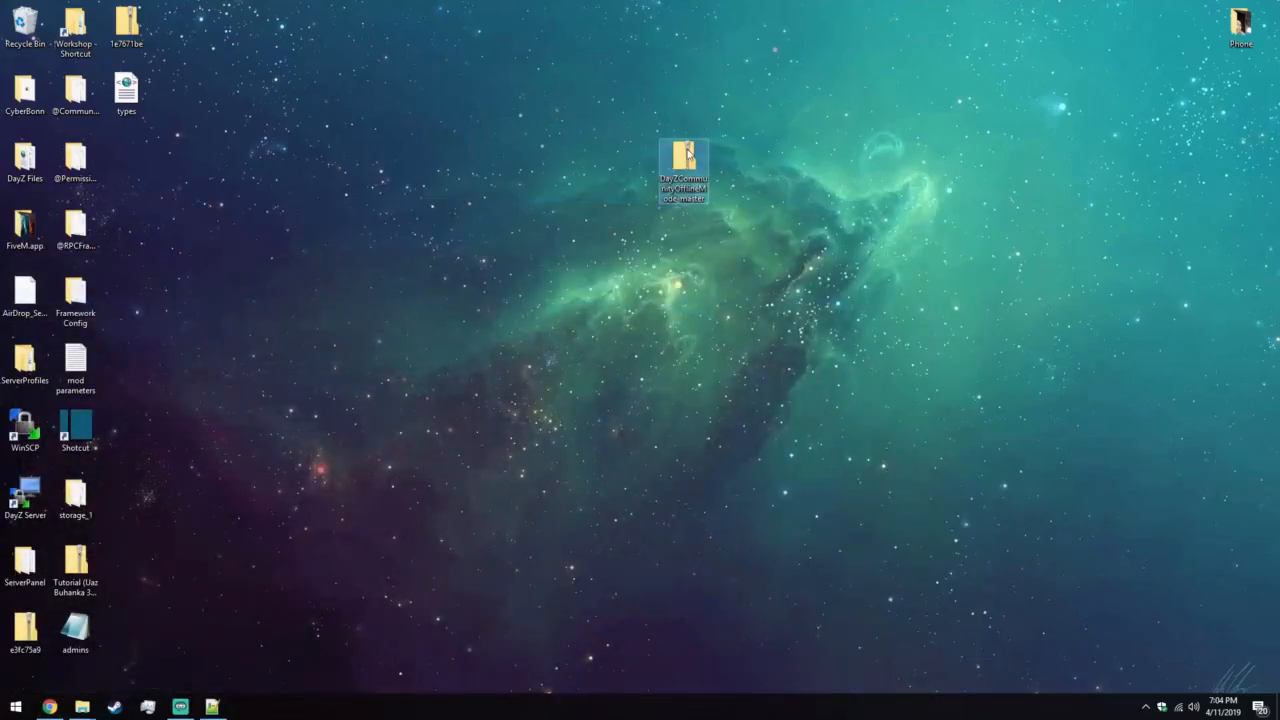
double_click(687, 152)
left_click_drag(414, 86, 997, 47)
left_click(908, 178)
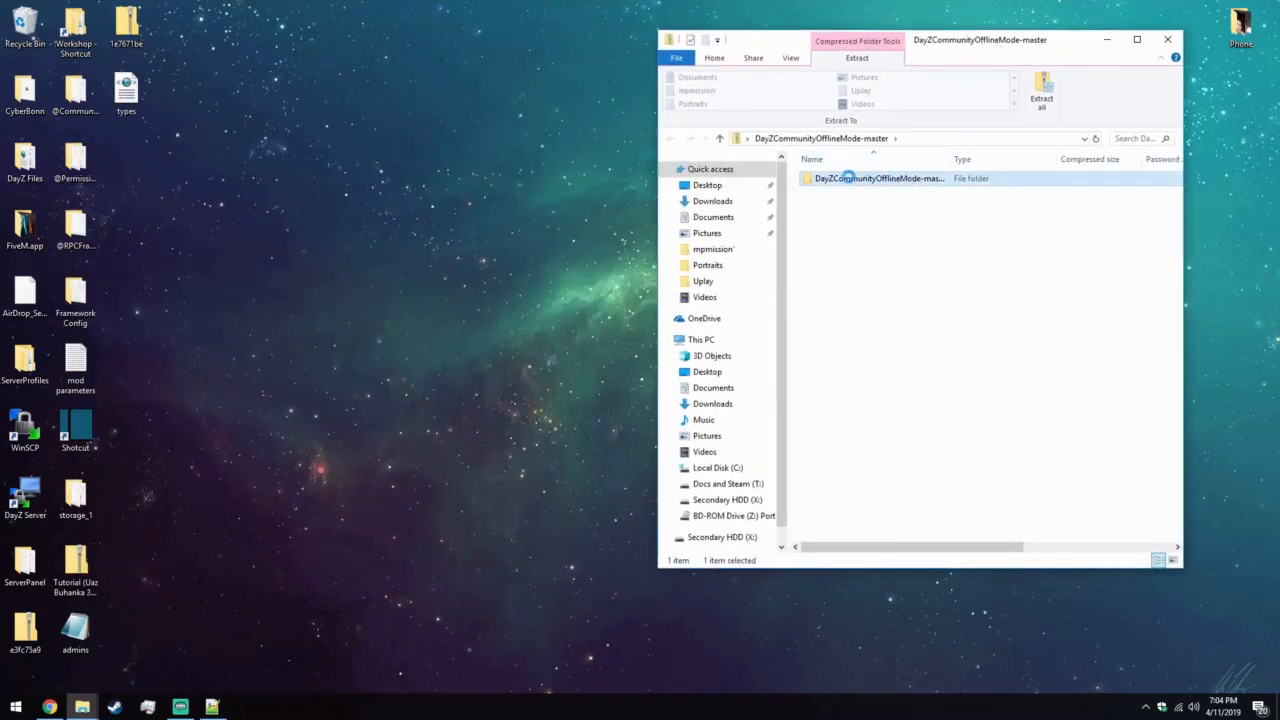
left_click_drag(905, 183, 546, 188)
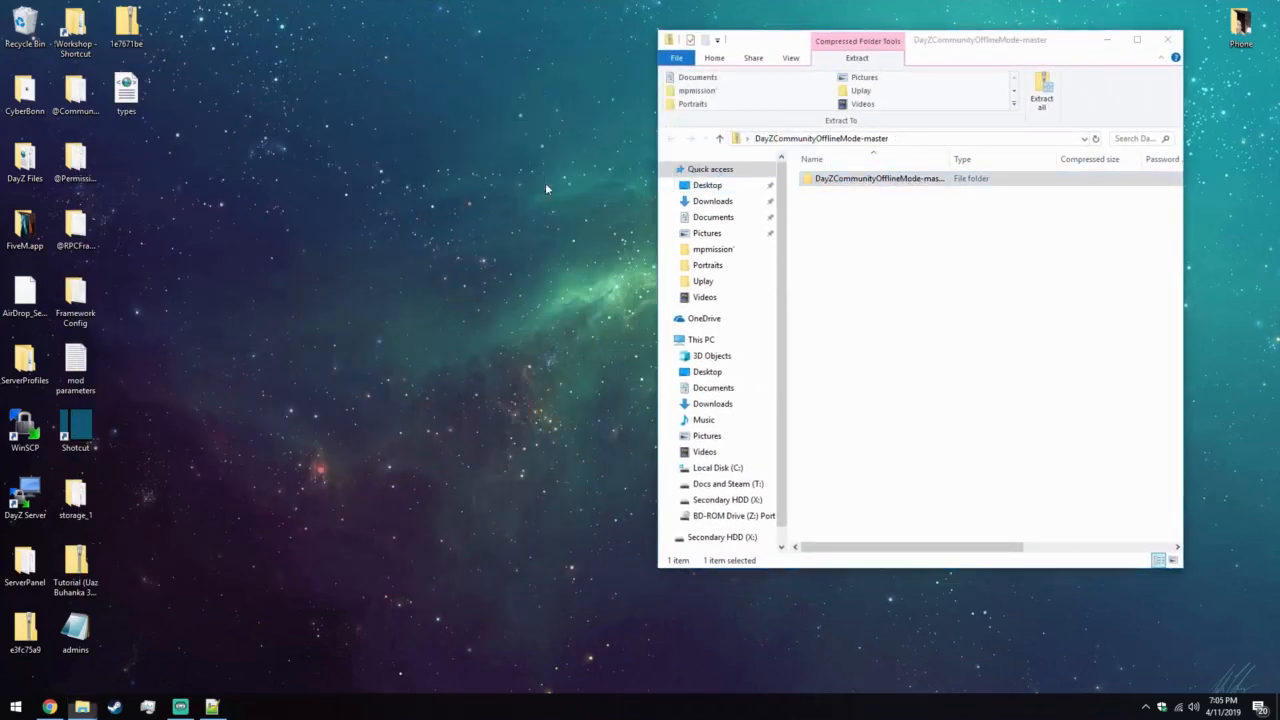
left_click(1167, 39)
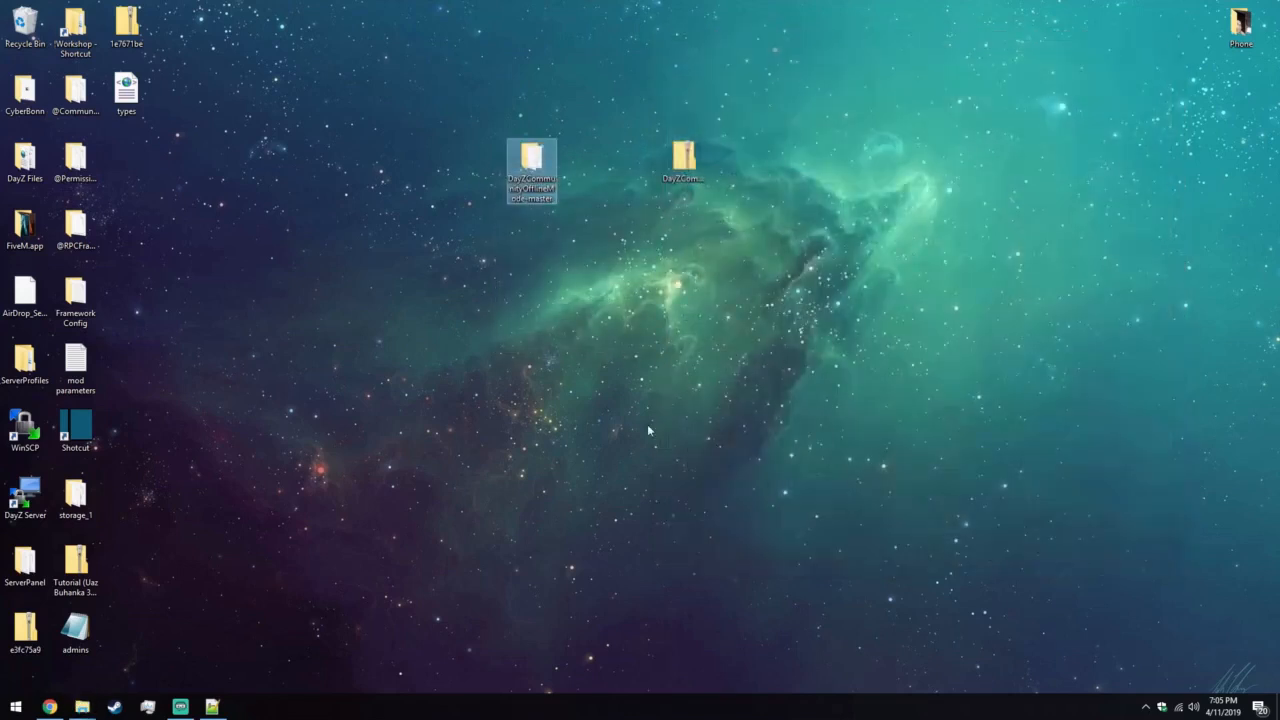
Open the Missions folder of the DayZ installation in the Steam library.
mouse_move(82, 706)
left_click(40, 648)
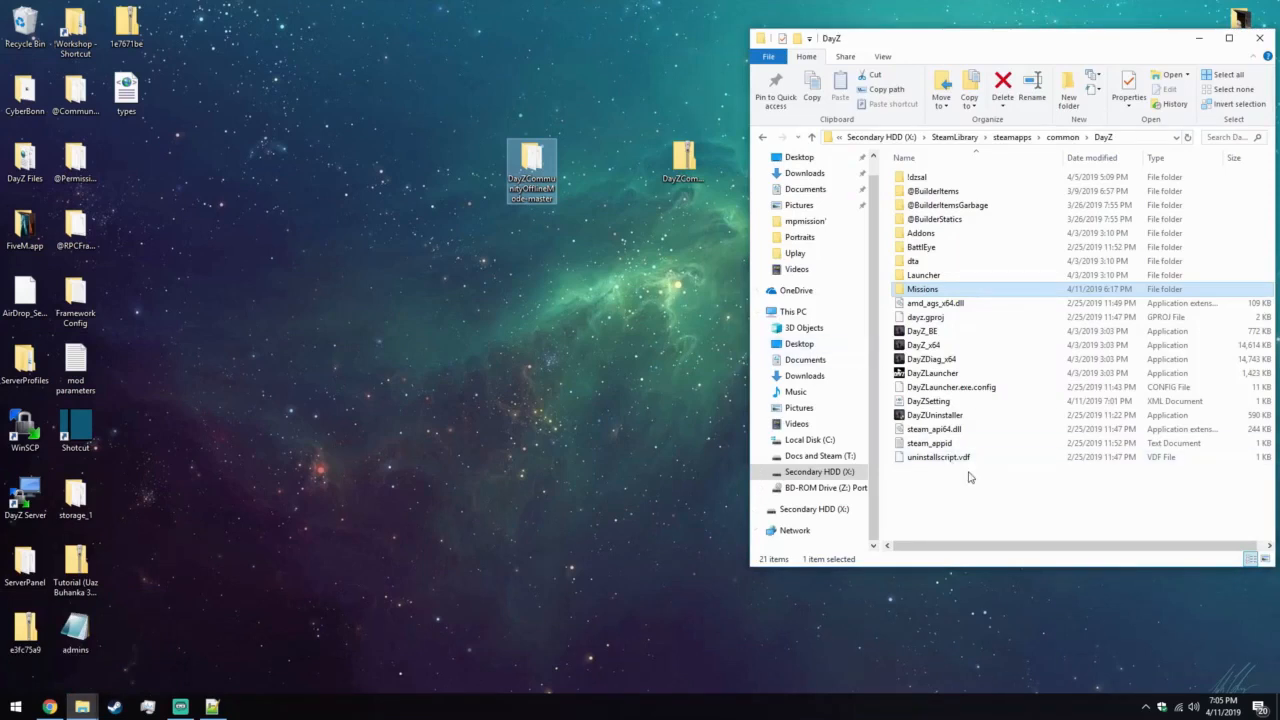
double_click(946, 290)
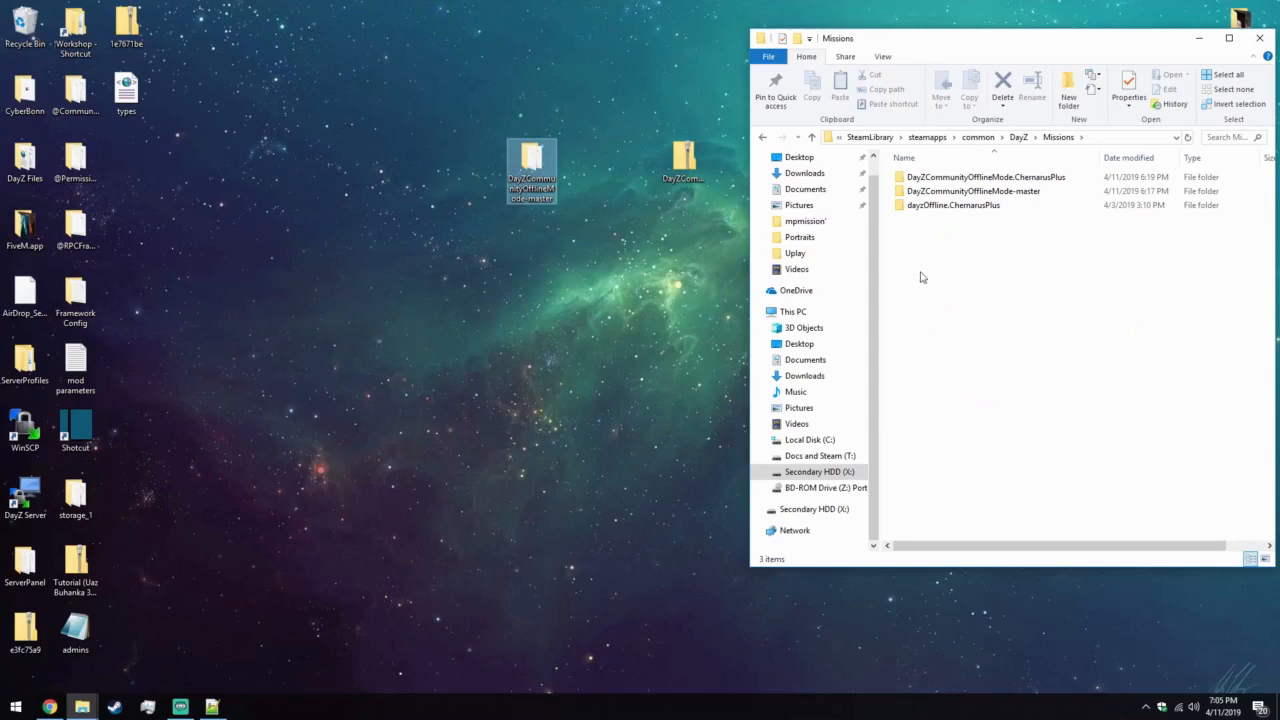
left_click_drag(538, 172, 1092, 192)
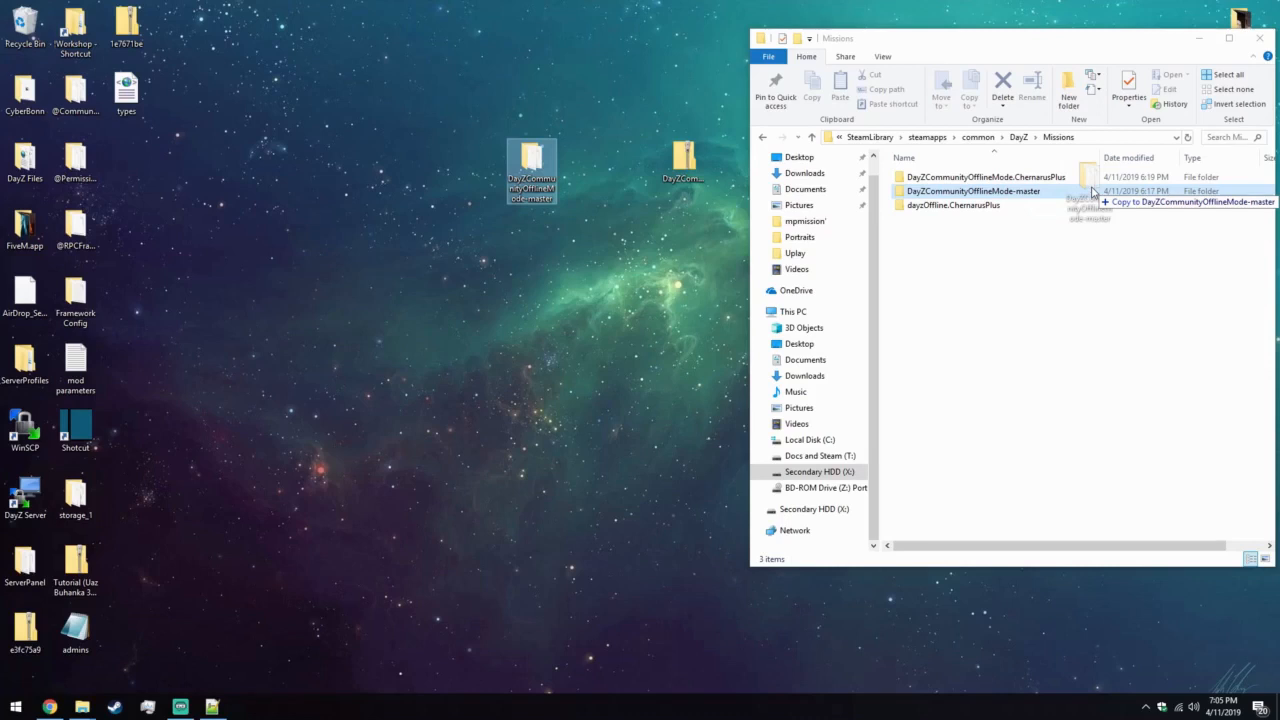
left_click_drag(1092, 192, 542, 170)
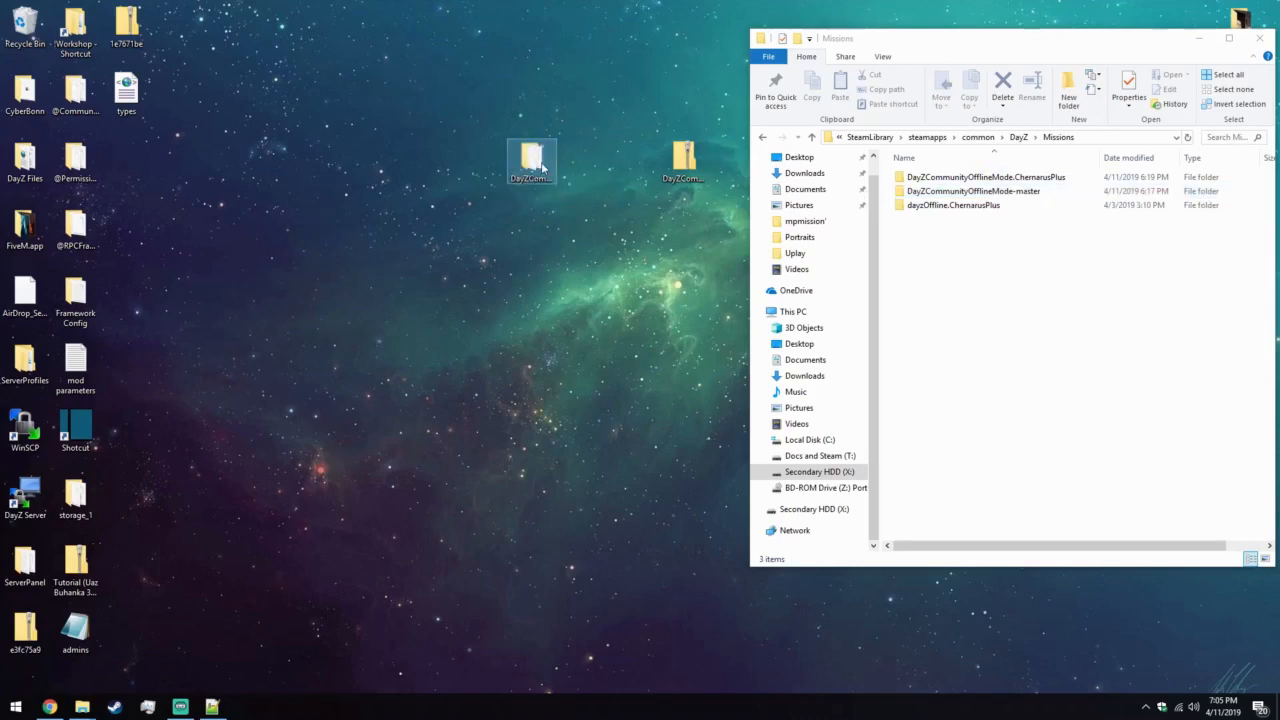
Inspect the DayZCommunityOfflineMode.ChernarusPlus folder in the Missions folder of the extracted DayZCommunityOfflineMode-master package.
double_click(542, 170)
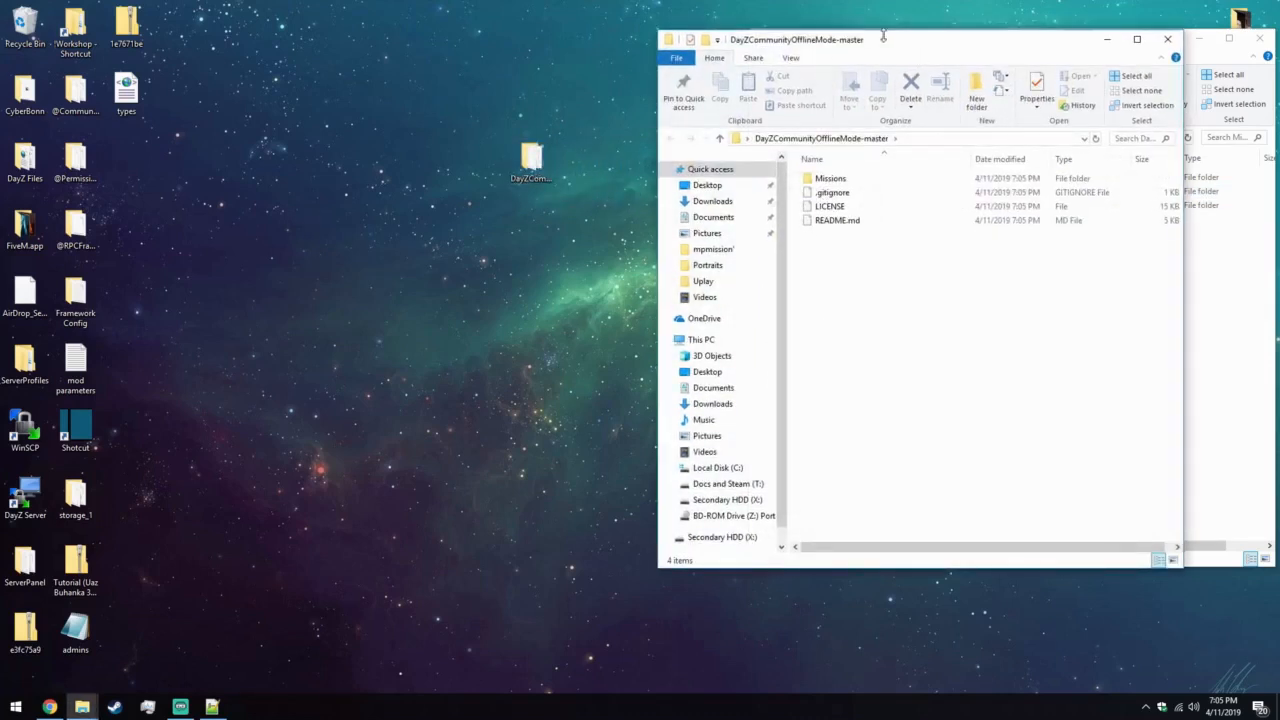
left_click_drag(883, 36, 303, 43)
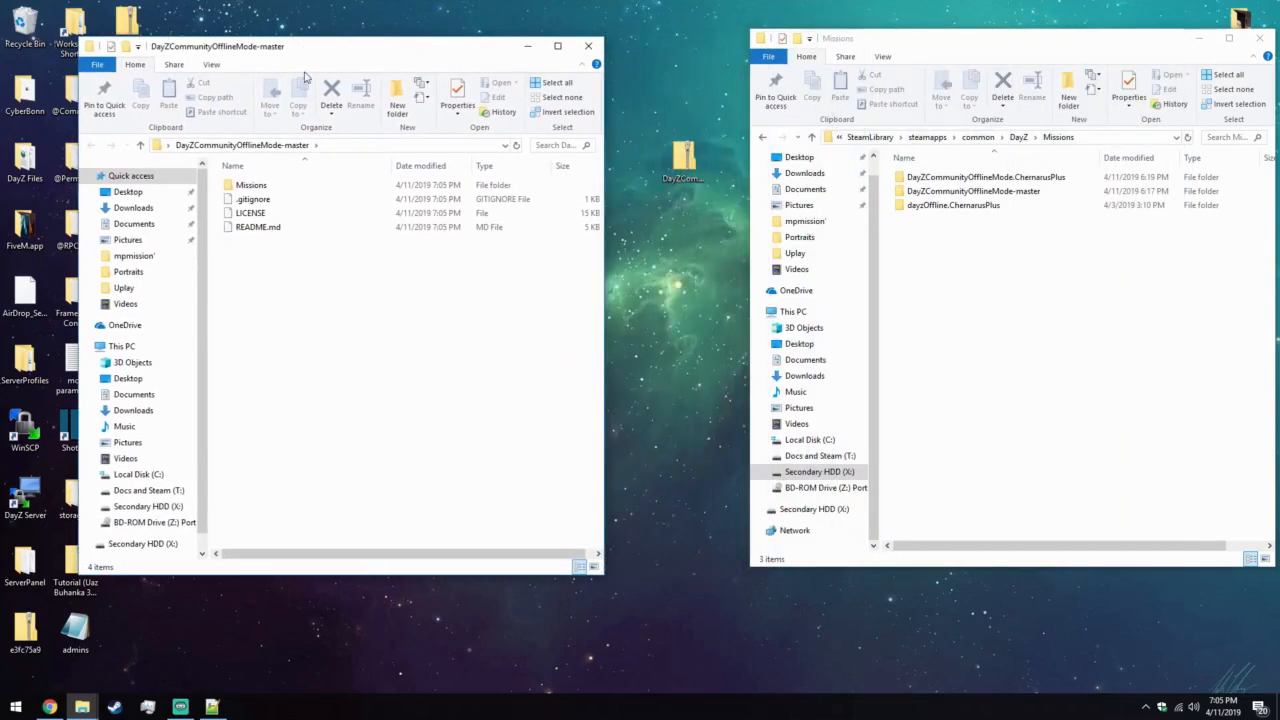
double_click(334, 187)
left_click(325, 188)
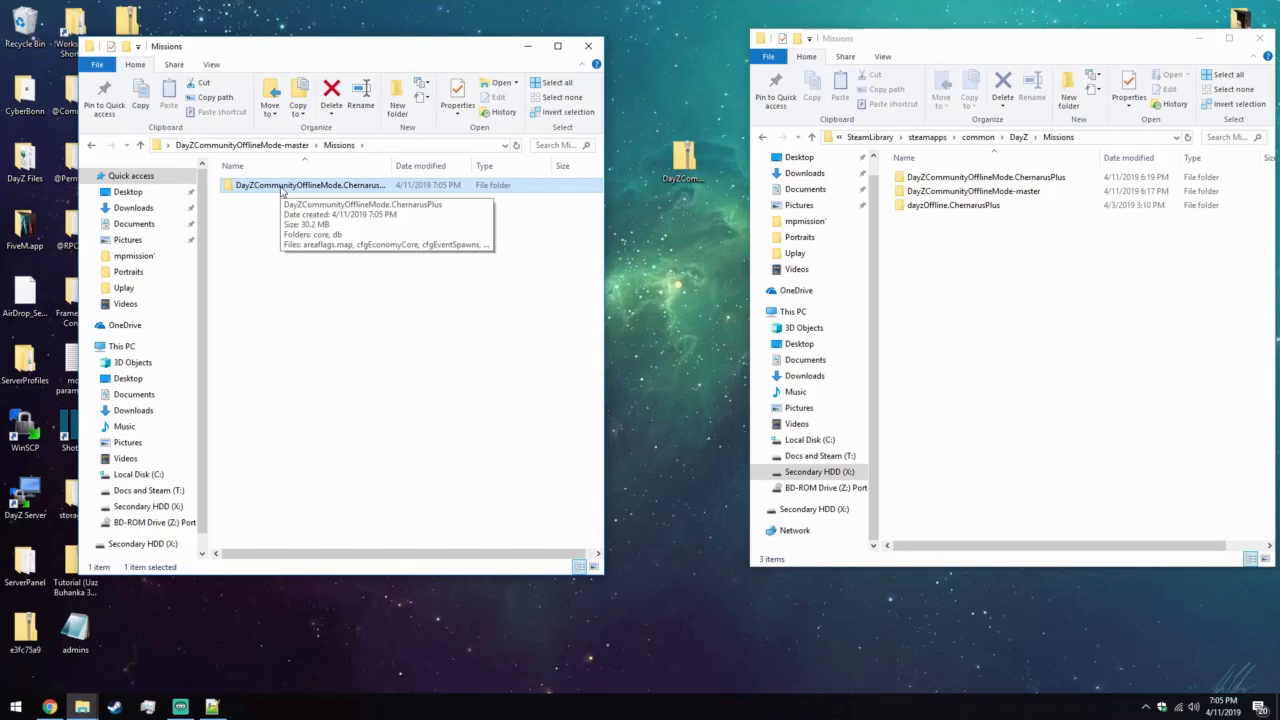
left_click_drag(282, 192, 420, 185)
left_click(589, 47)
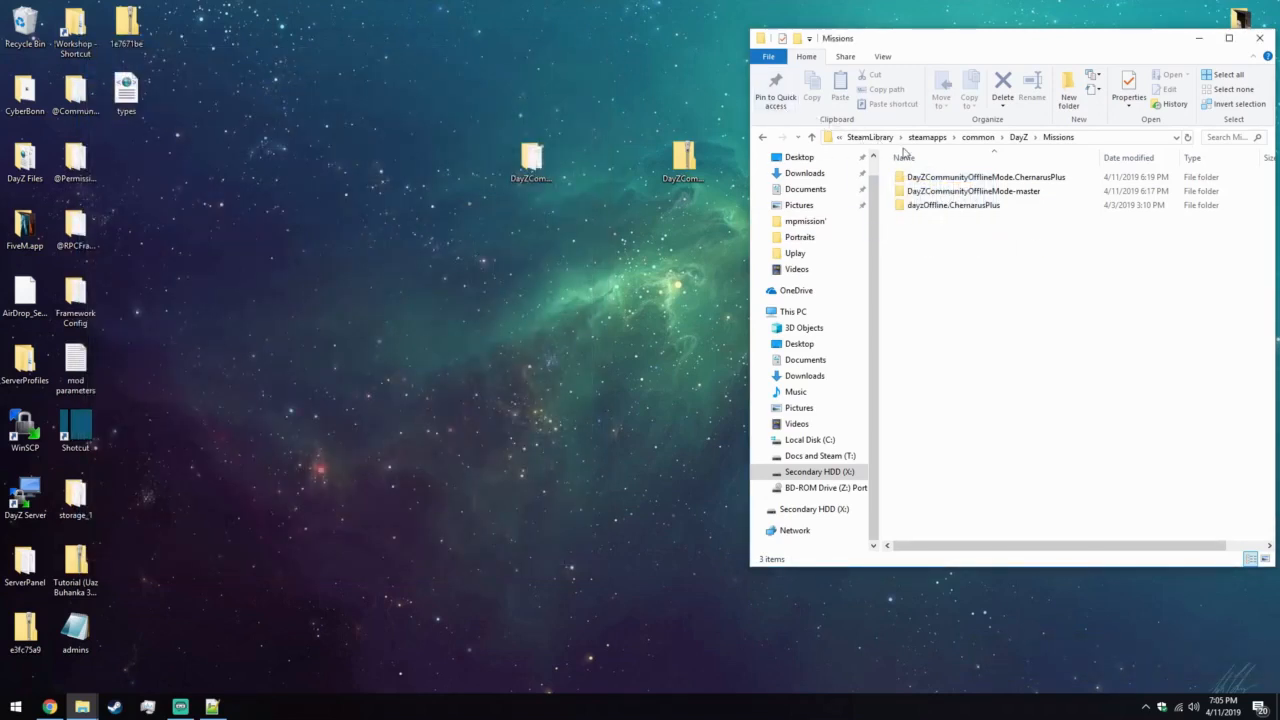
Launch DayZ with the DayZCommunityOfflineMode batch file from the installed DayZCommunityOfflineMode.ChernarusPlus mission folder.
double_click(996, 178)
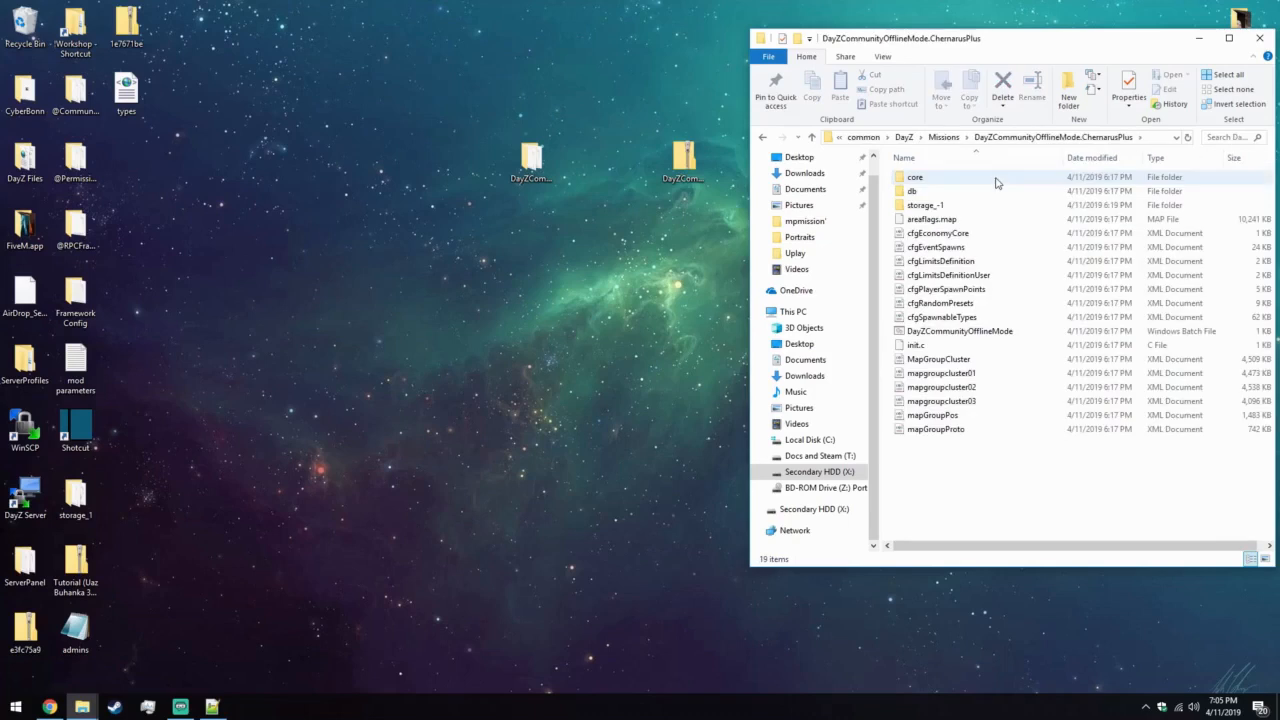
double_click(1020, 331)
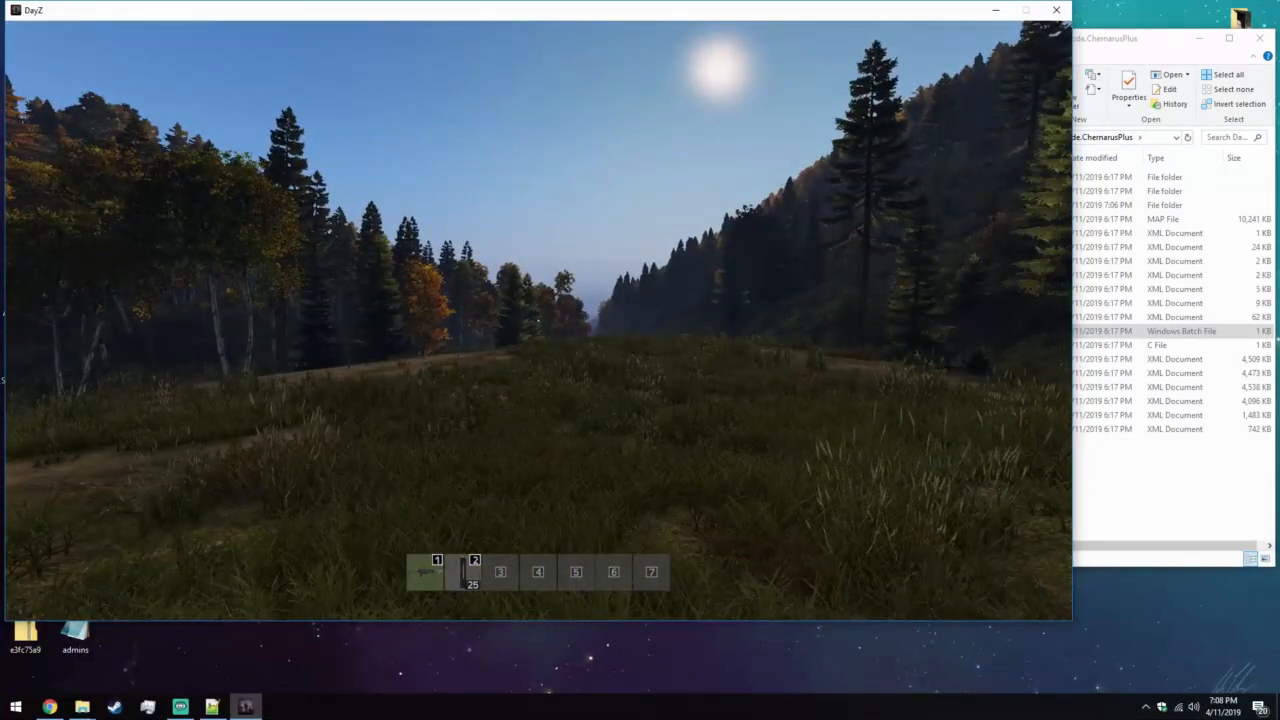
Enable Godmode in the Script Functions of the in-game tools.
key("y")
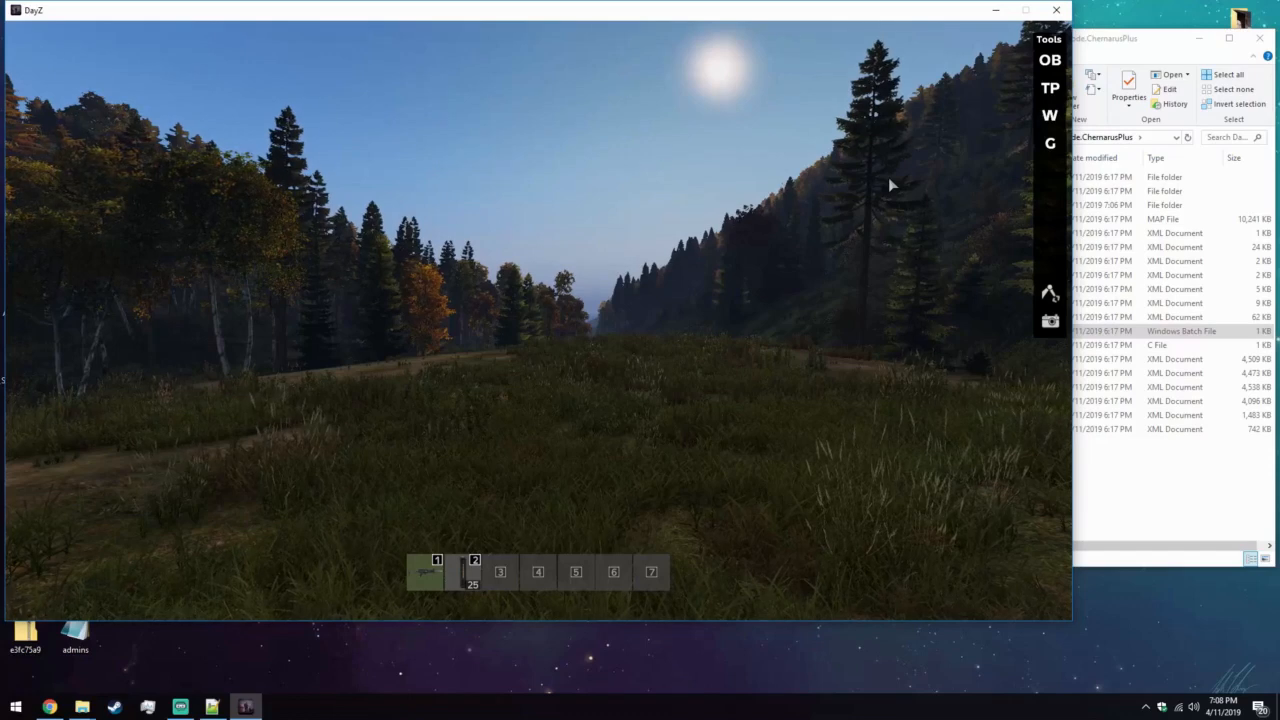
left_click(1051, 146)
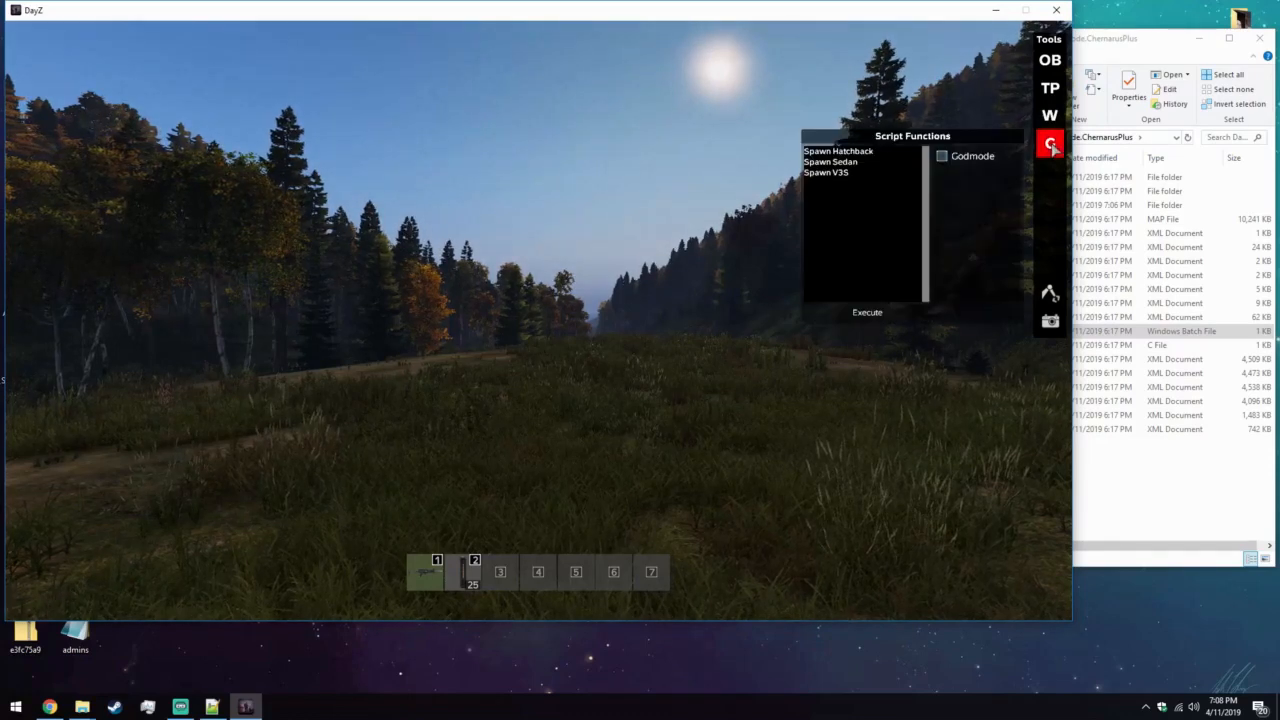
left_click(942, 157)
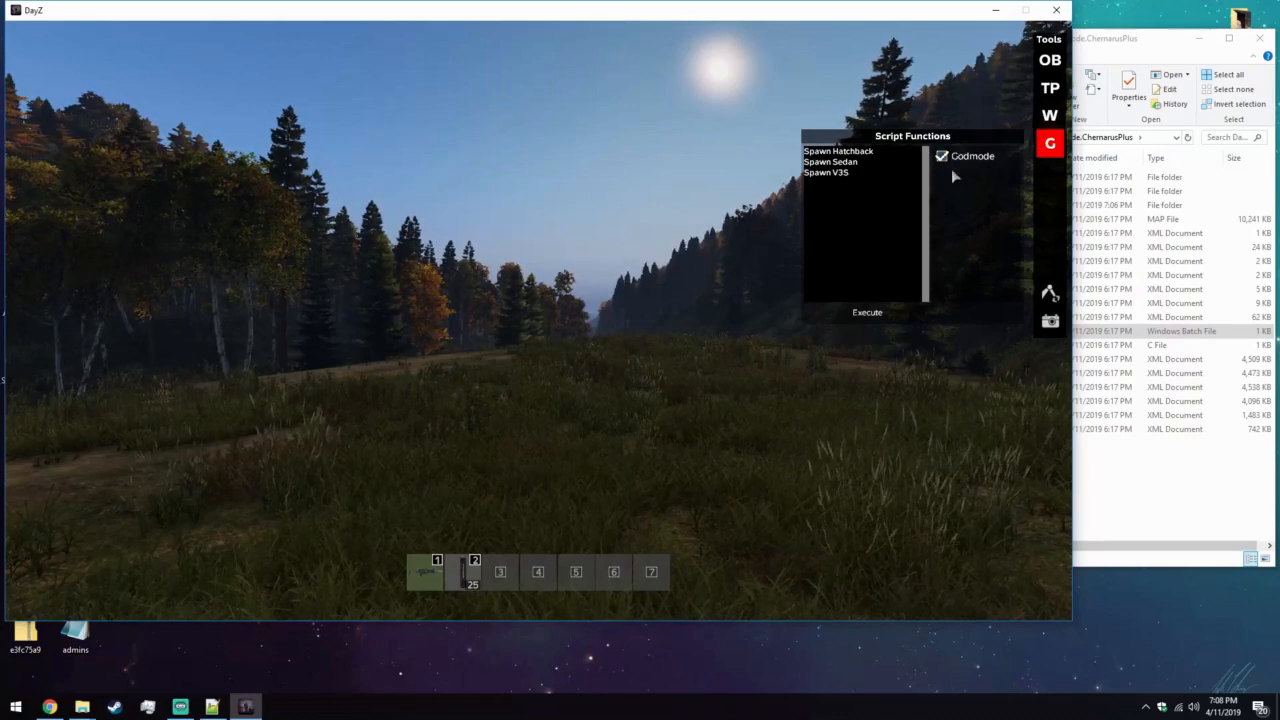
Teleport the character to Krasnostav Airstrip and close the in-game tools.
left_click(1042, 93)
scroll(939, 152, "down", 20)
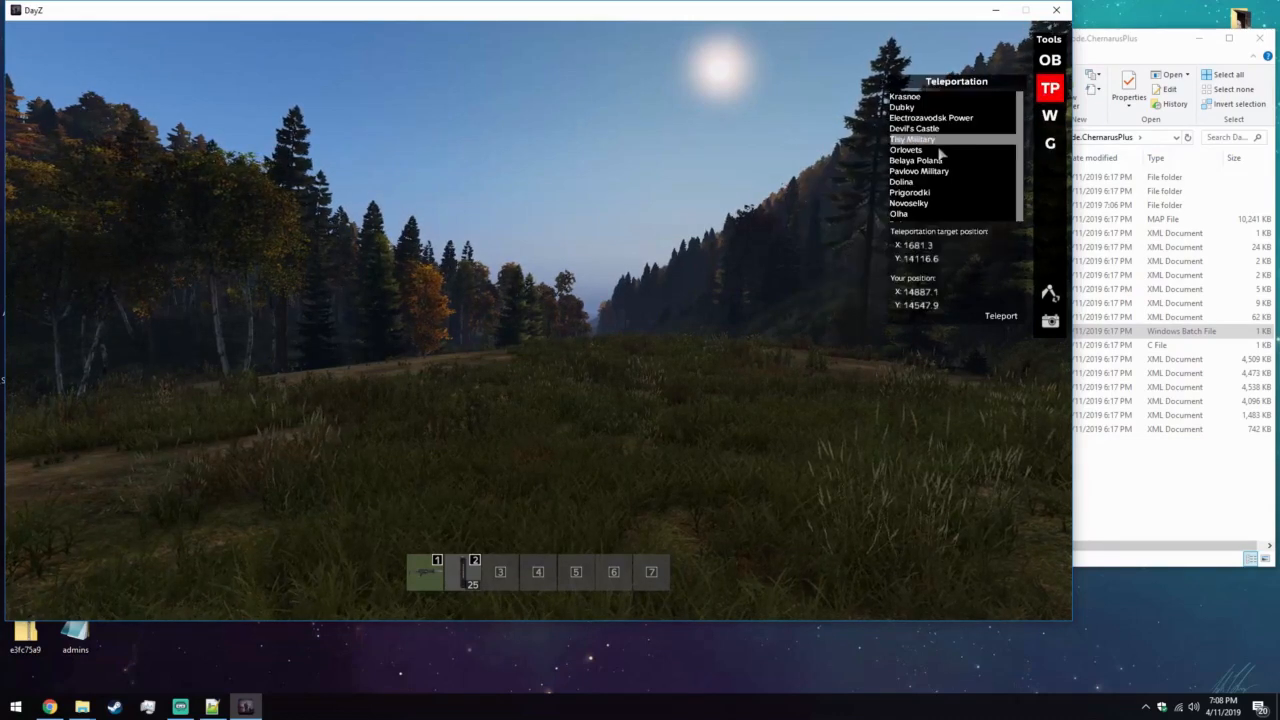
scroll(937, 157, "down", 20)
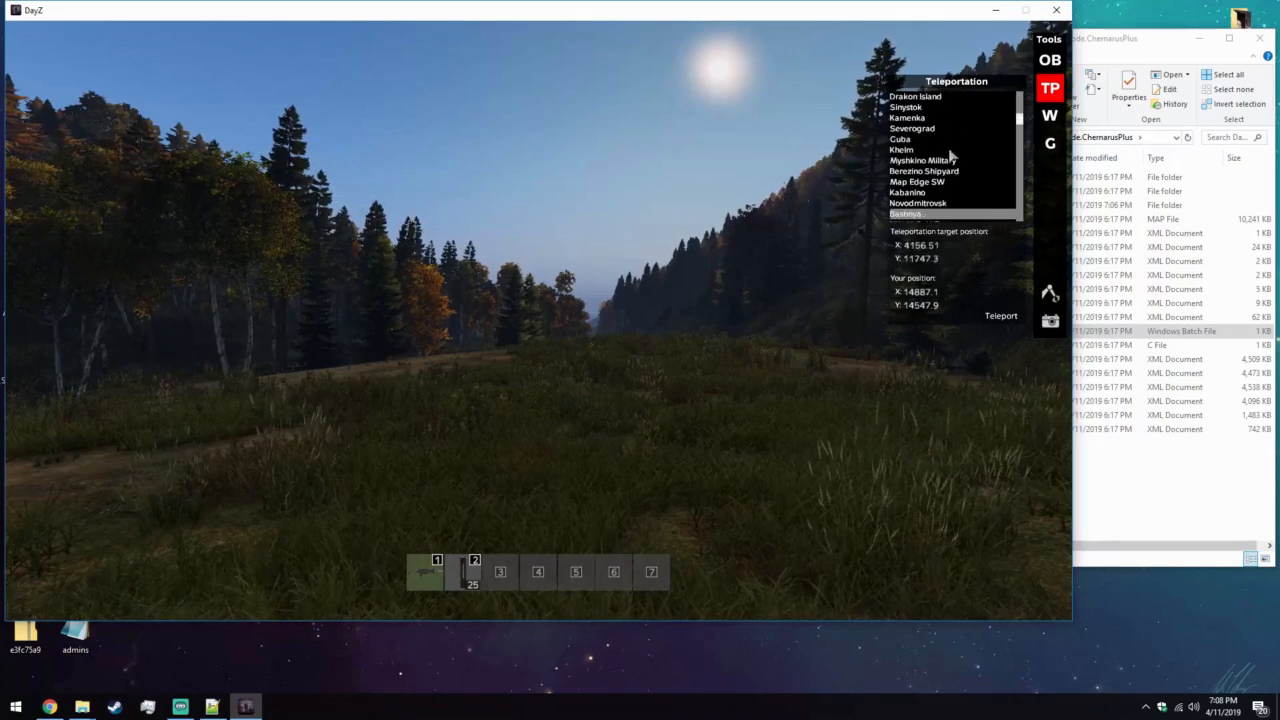
scroll(962, 150, "down", 20)
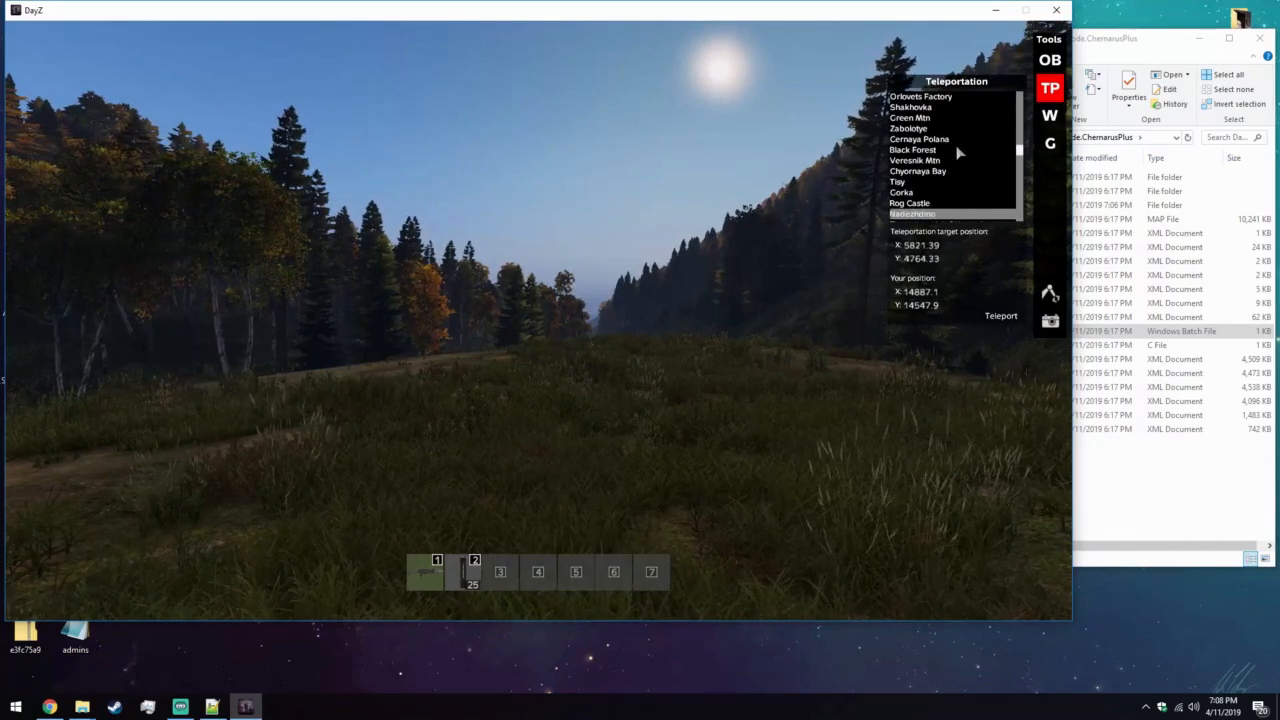
scroll(962, 149, "down", 20)
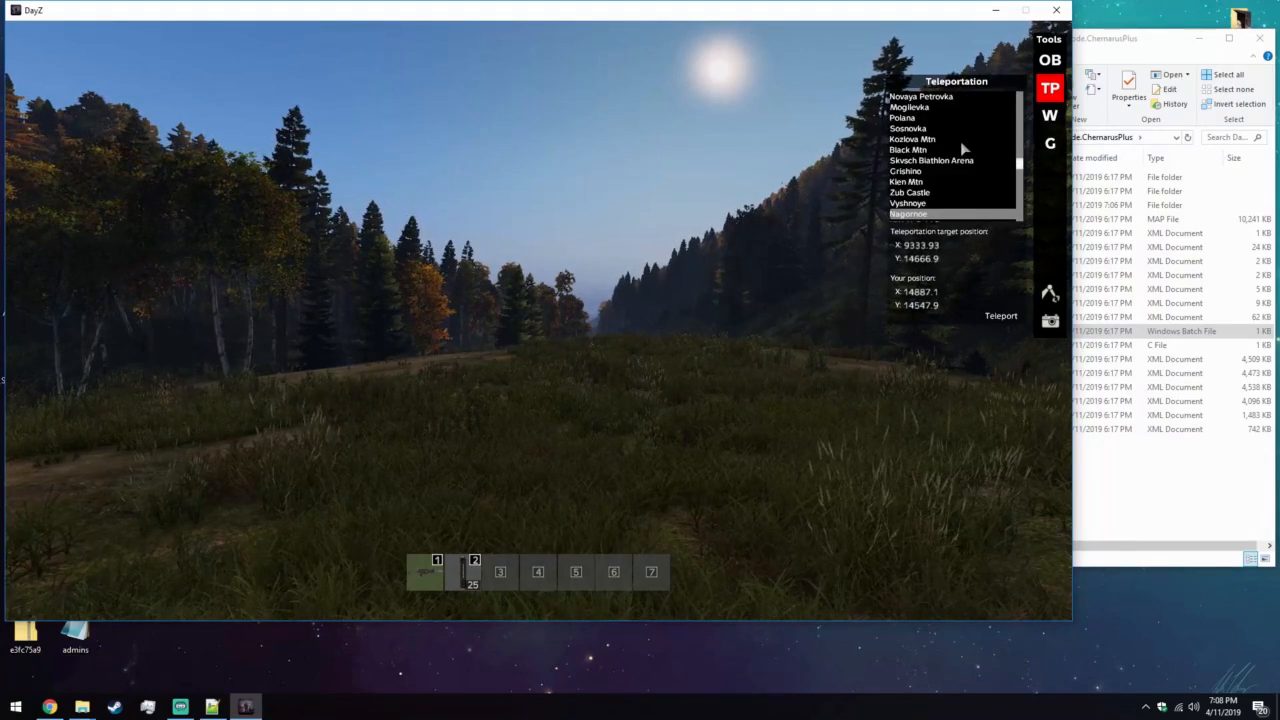
scroll(962, 149, "down", 20)
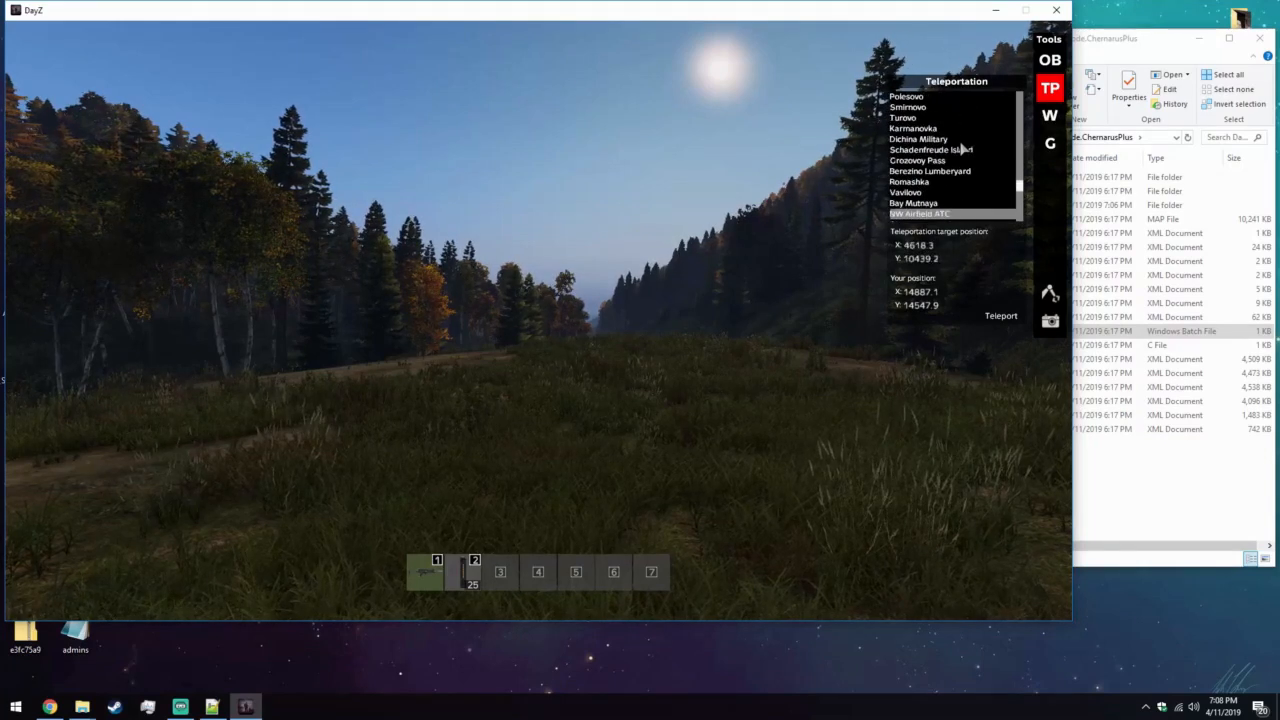
scroll(970, 148, "down", 15)
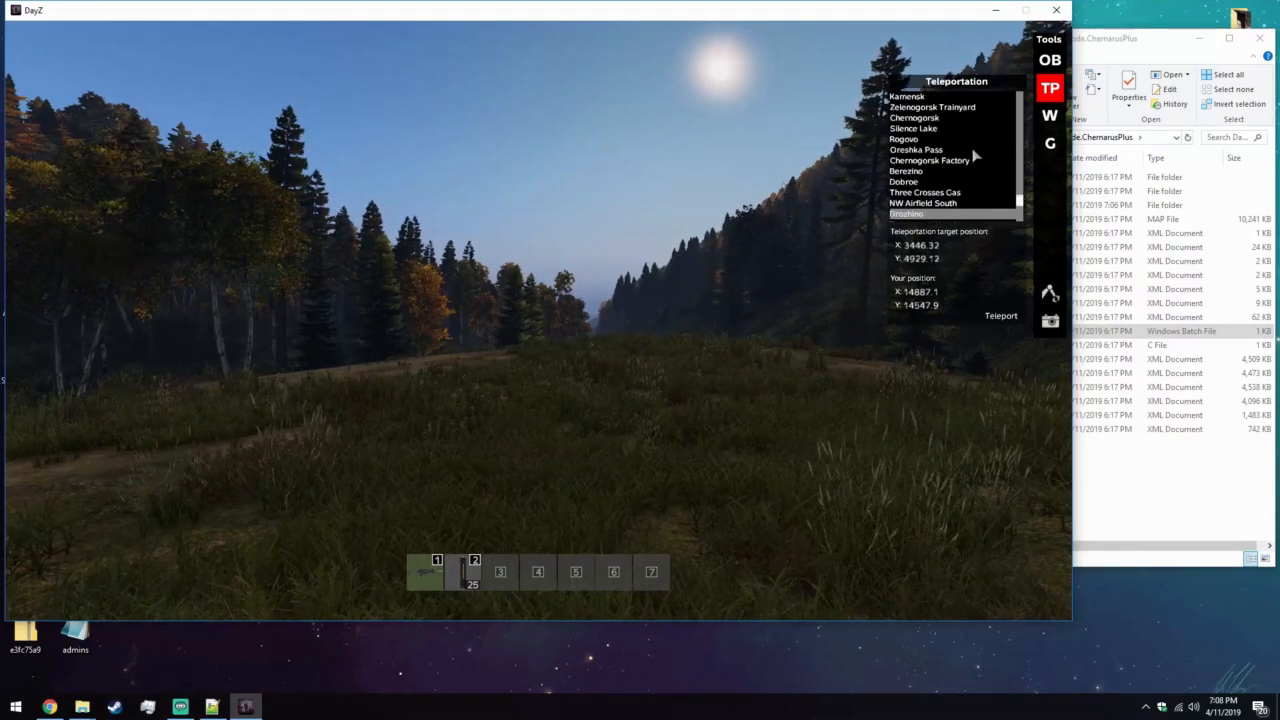
left_click(949, 140)
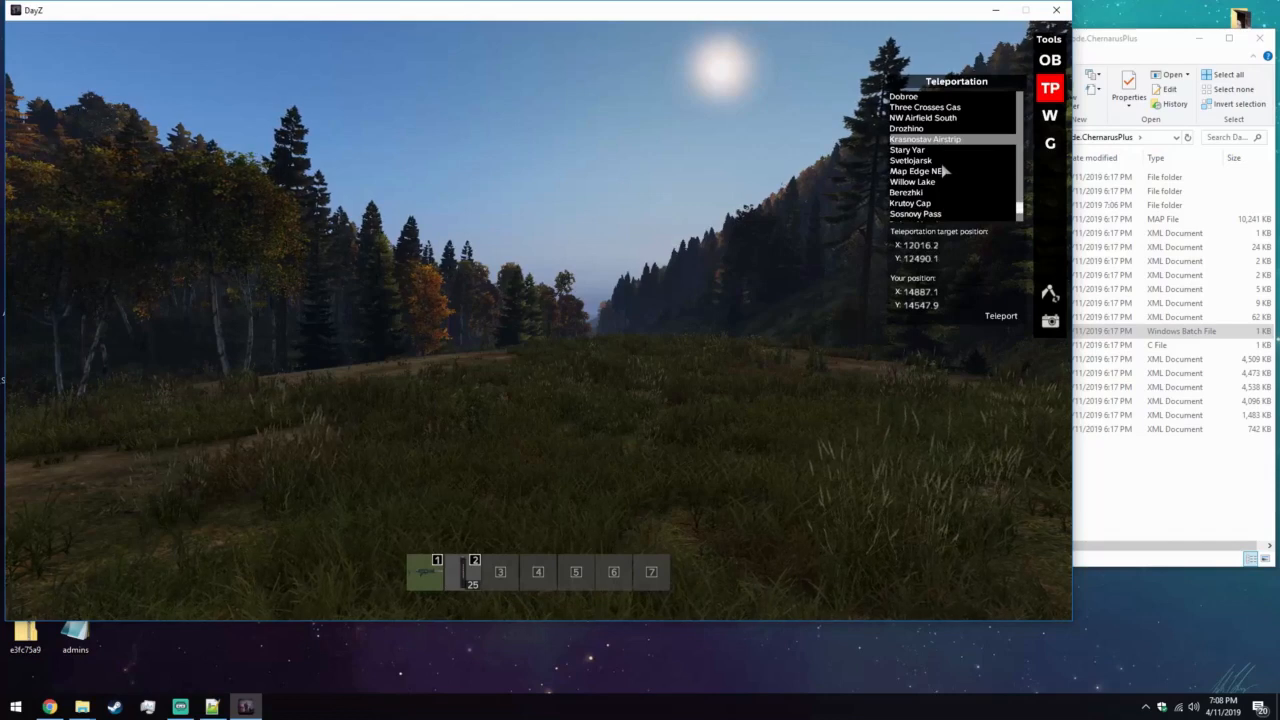
left_click(1001, 316)
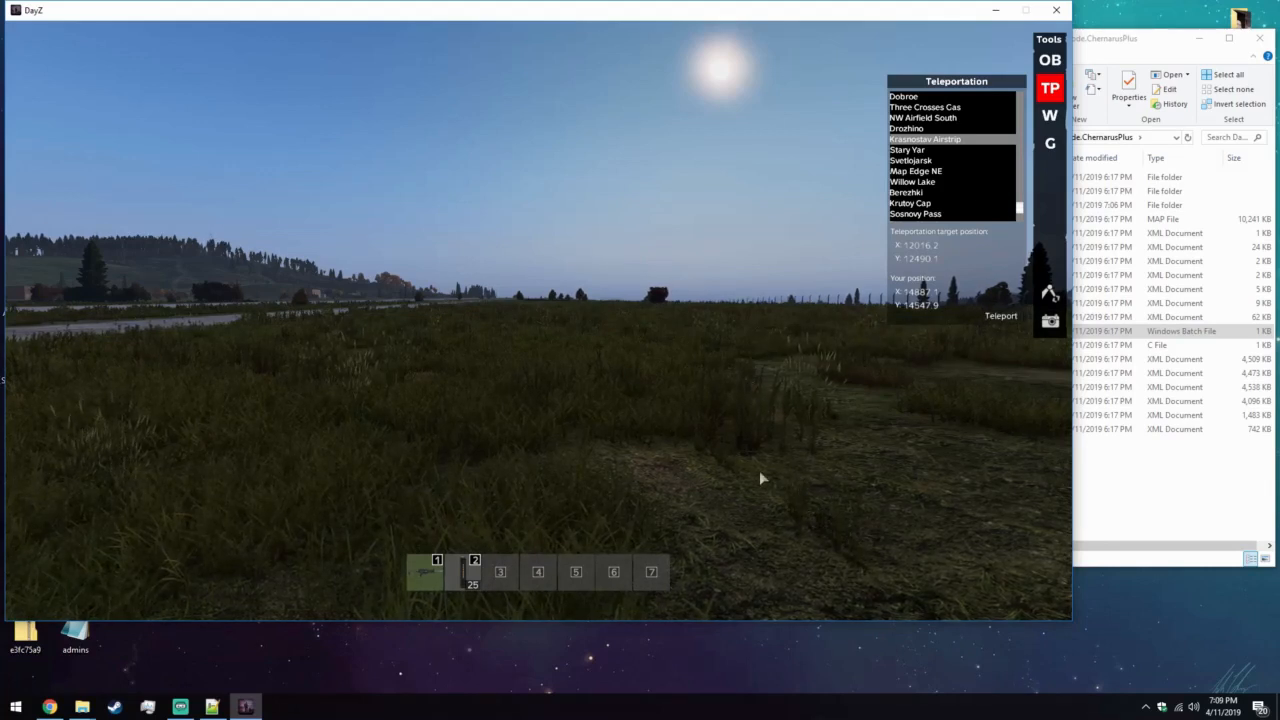
key("Escape")
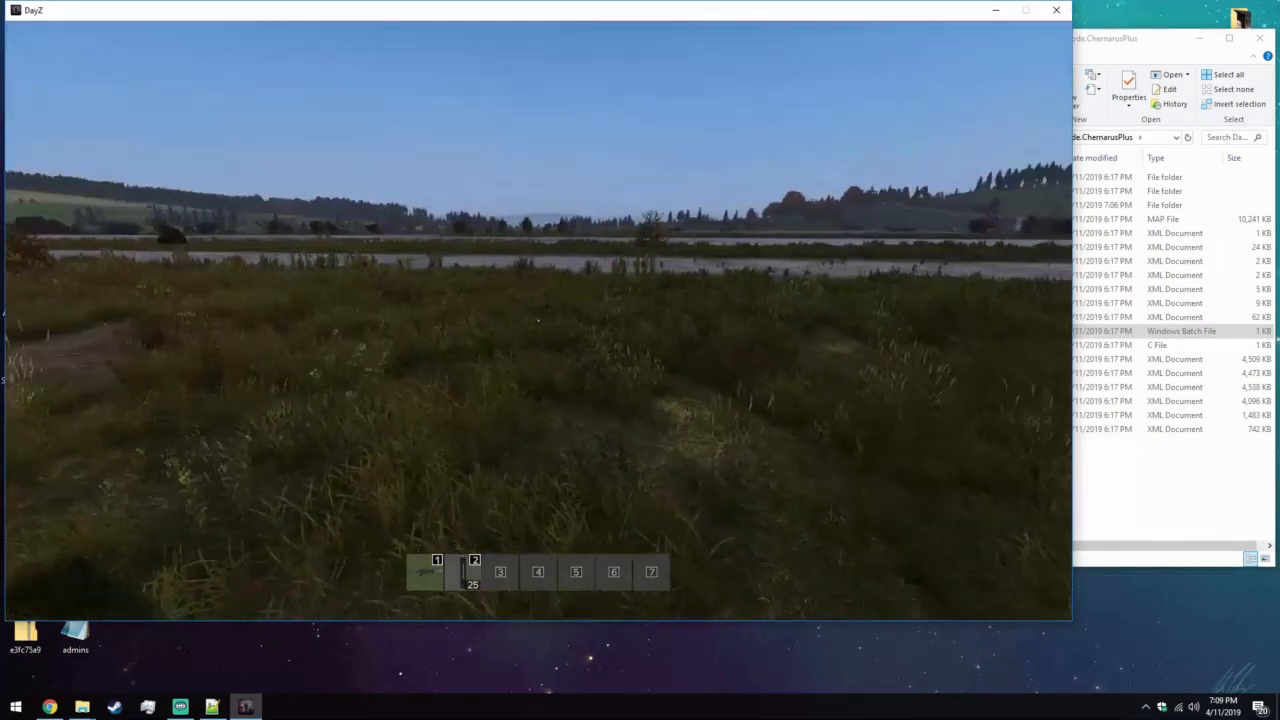
Bring up the Items and Objects list and the Object Info editor over the airstrip's concrete apron with the parked vehicles.
key("w")
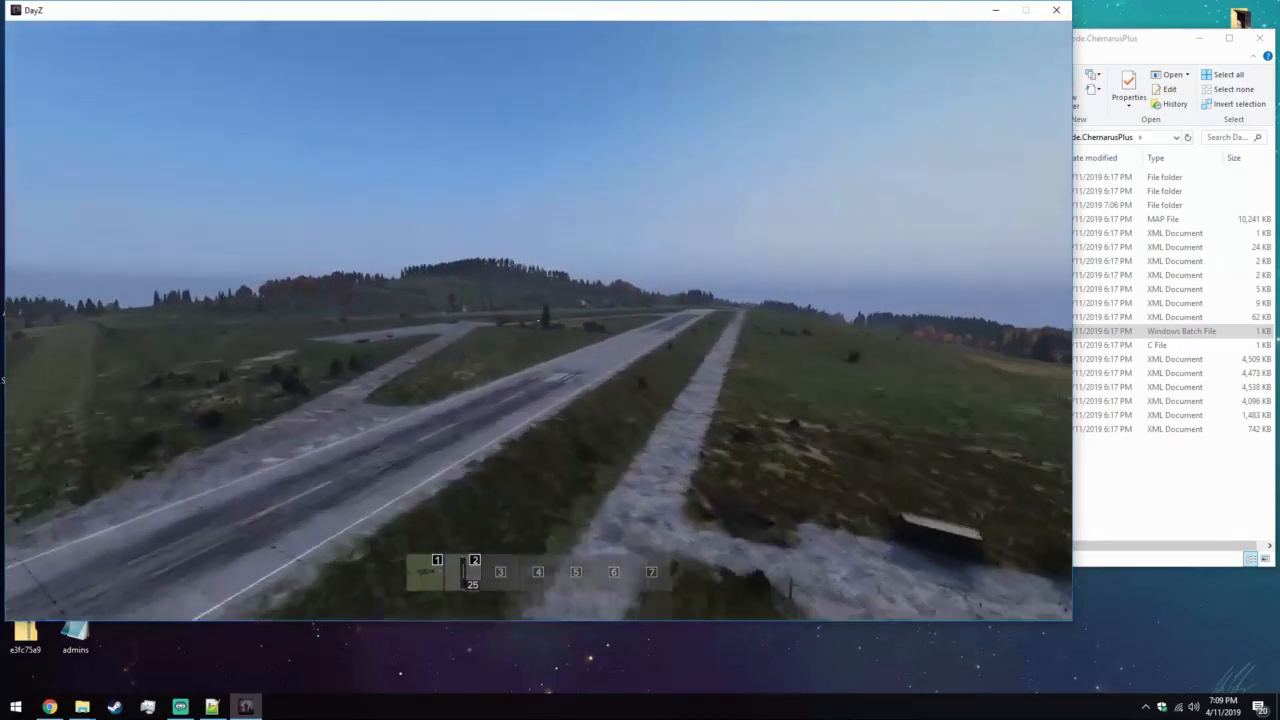
key("a")
key("y")
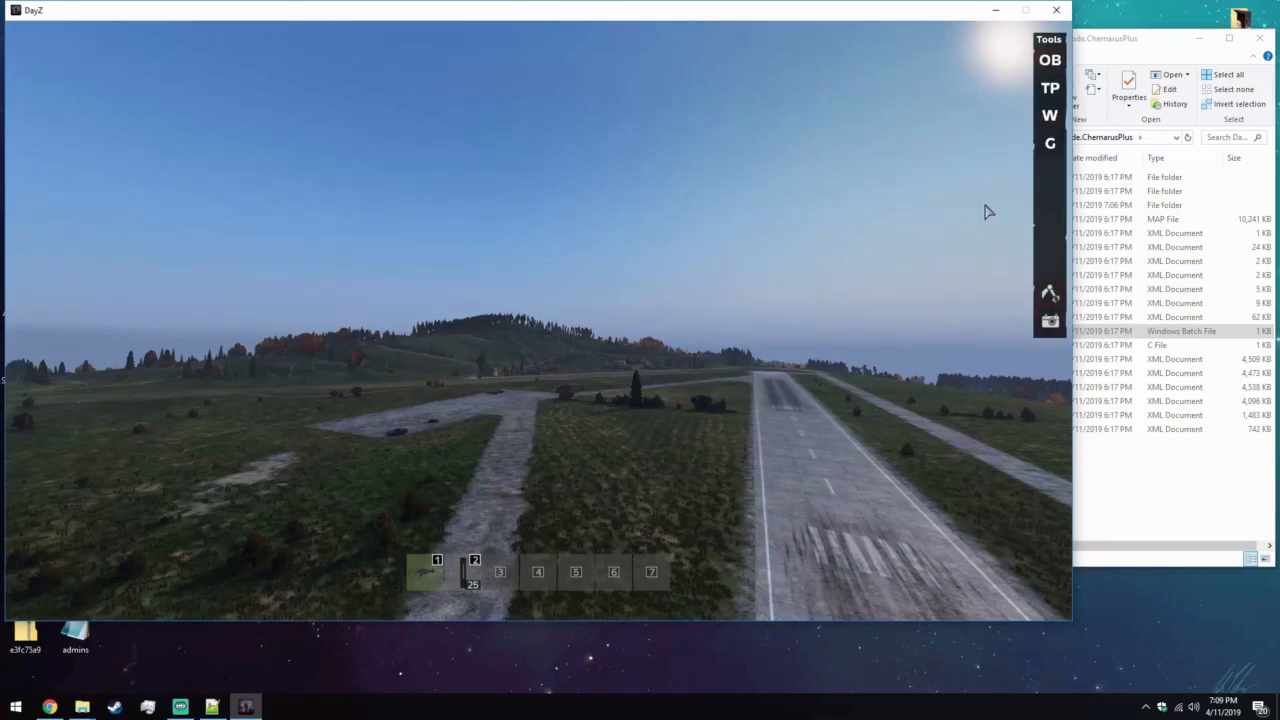
left_click(1051, 61)
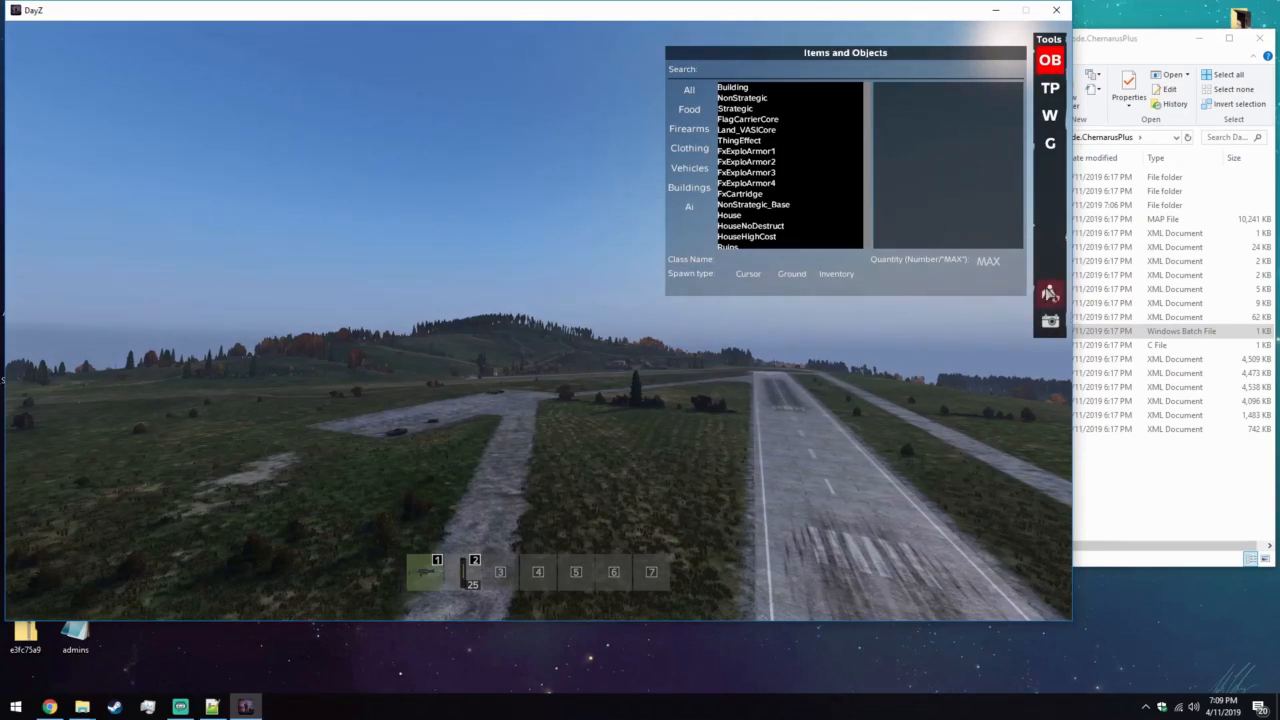
left_click(1049, 292)
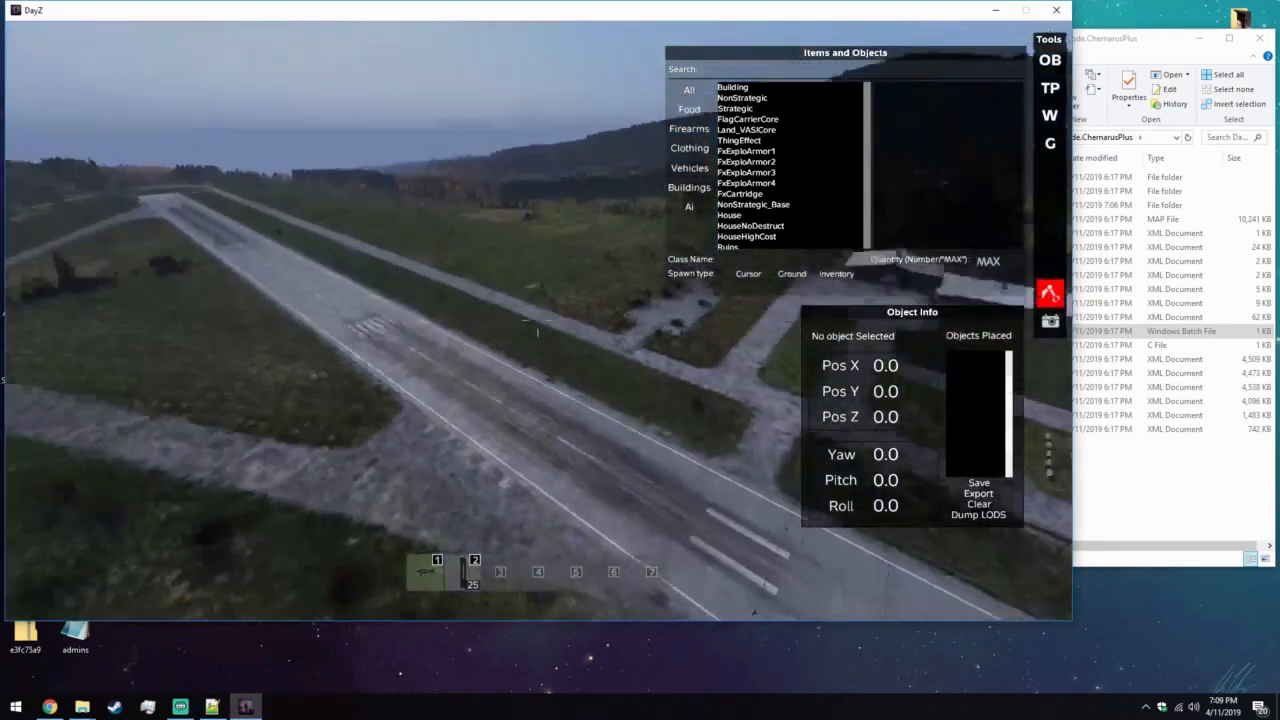
right_click_drag(538, 321, 657, 212)
key("w")
key("a")
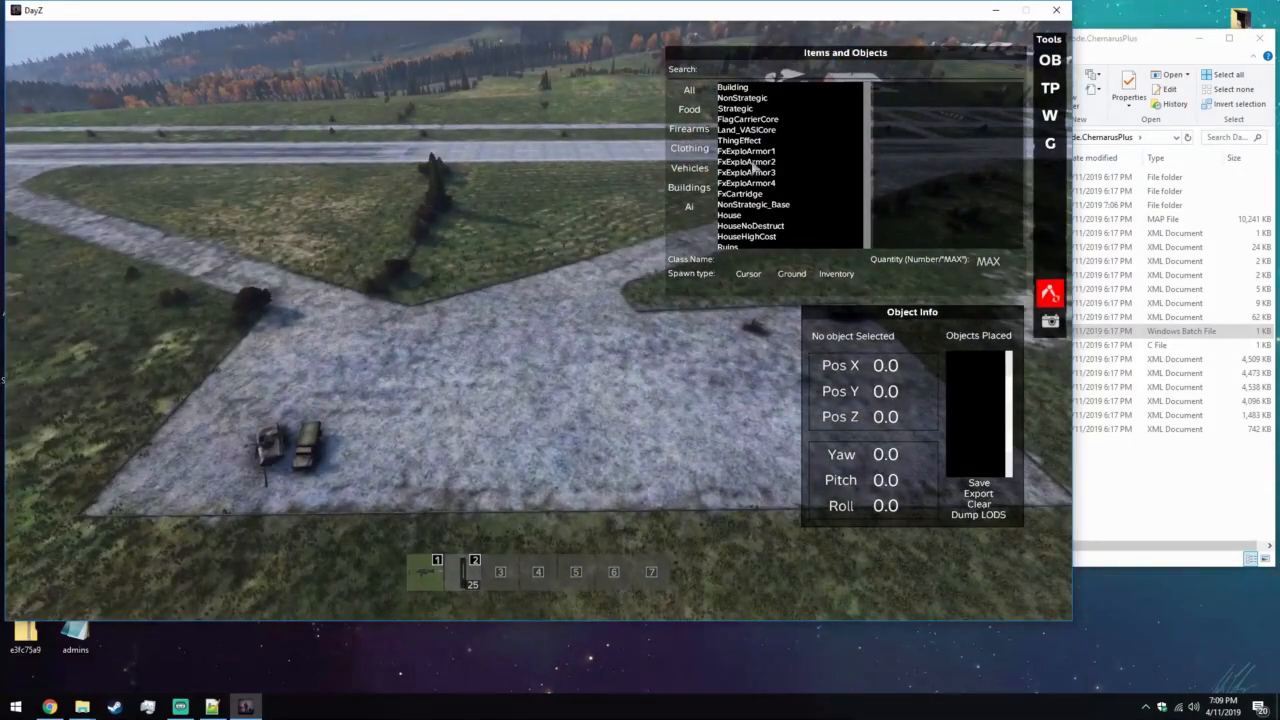
Search the full list of items and objects for "barr".
left_click(689, 187)
left_click(689, 168)
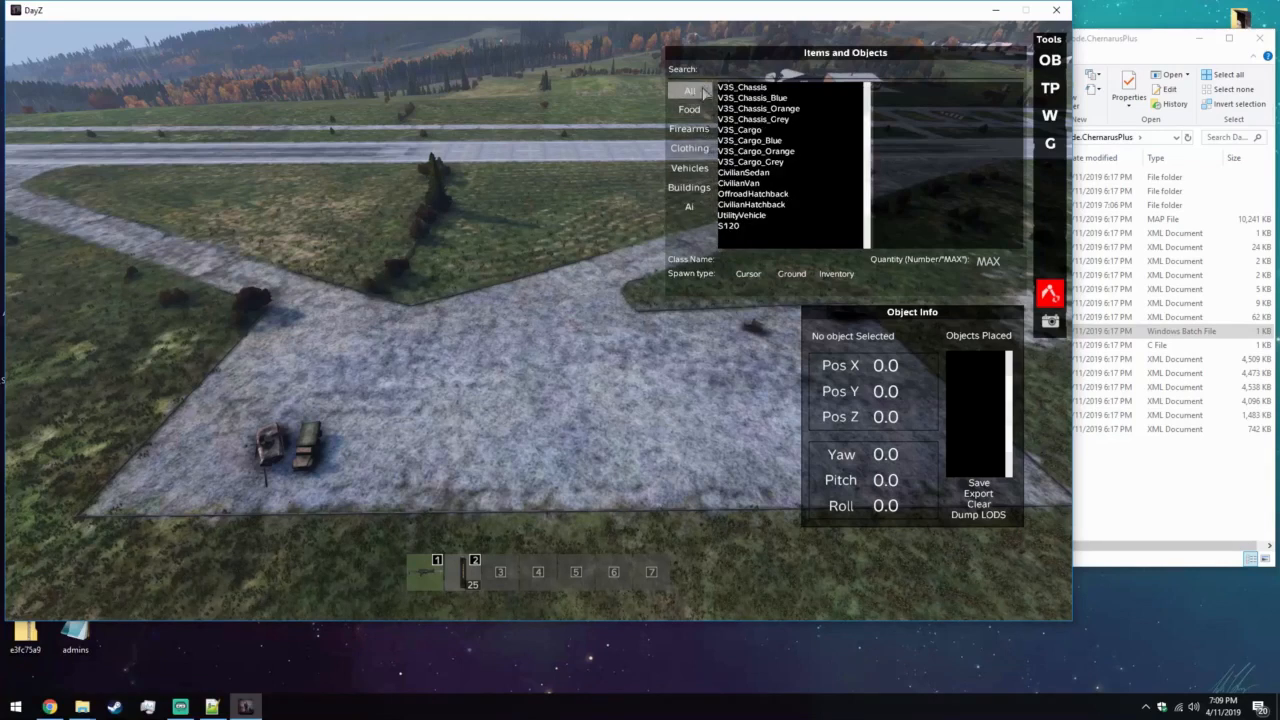
left_click(689, 89)
left_click(720, 72)
type("barr")
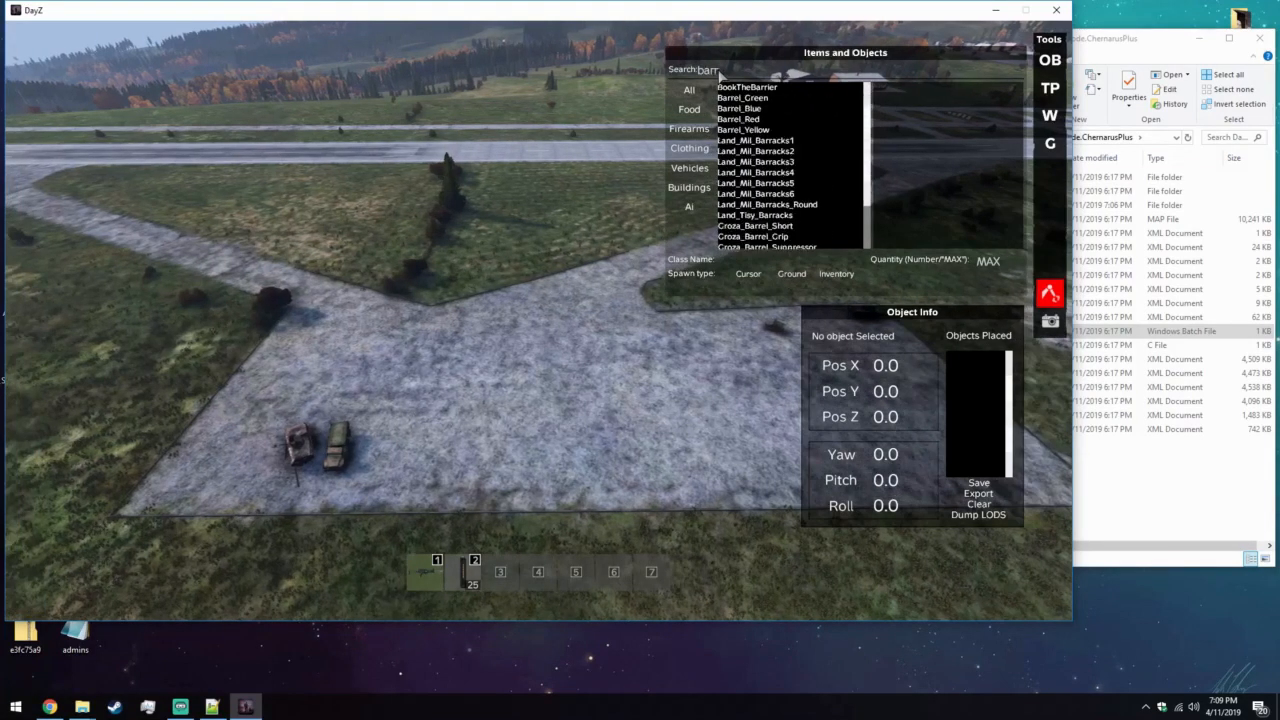
Spawn Land_Mil_Barracks6 at the cursor and place it beside the parked vehicles on the concrete apron.
left_click(747, 130)
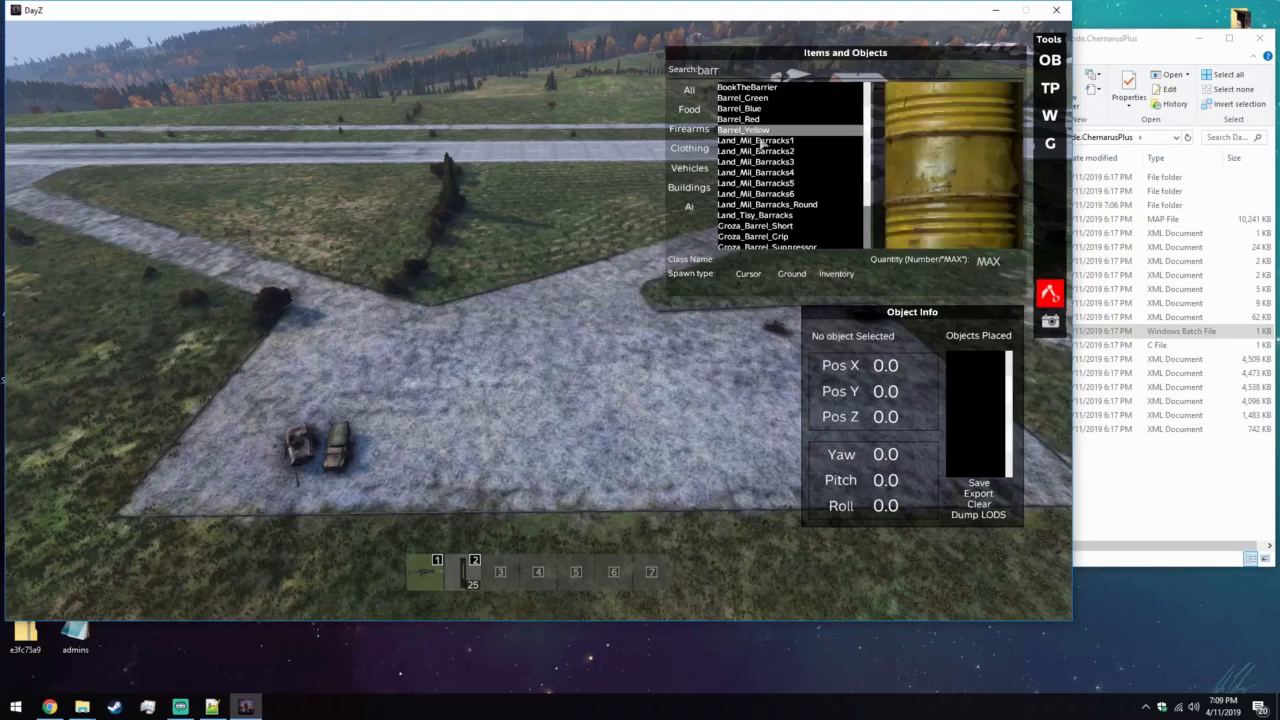
left_click(760, 142)
left_click(765, 196)
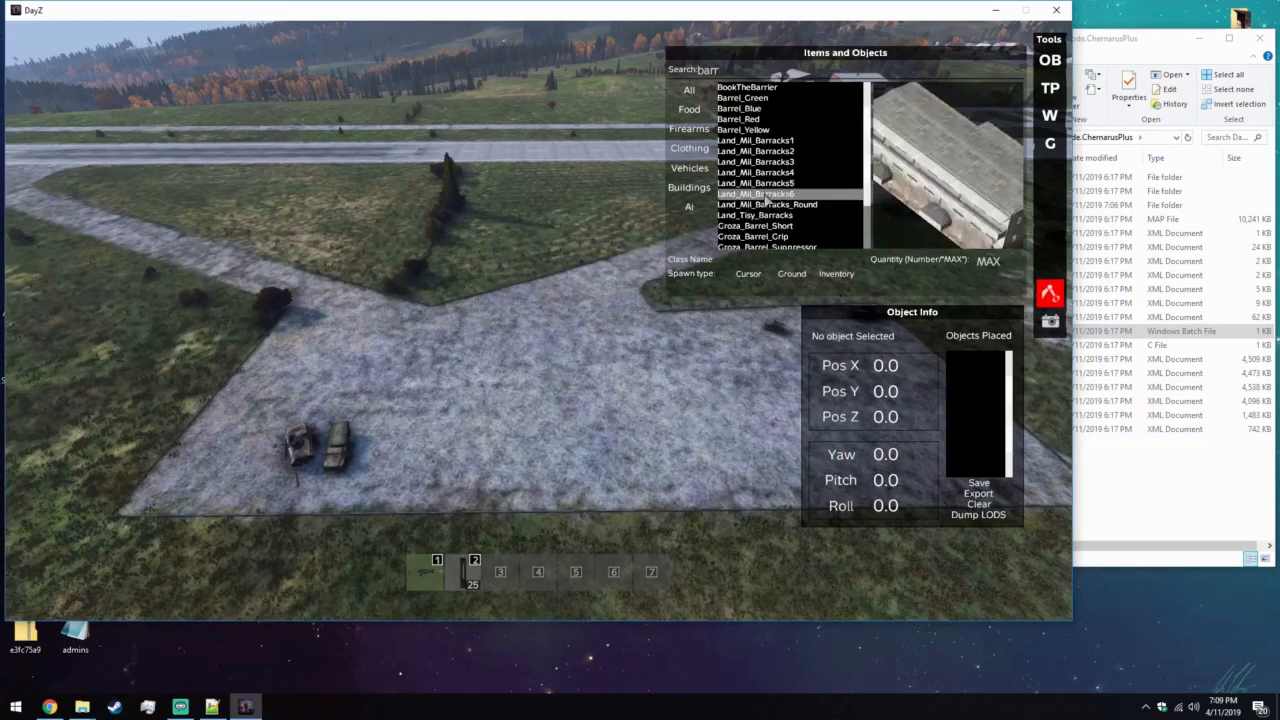
left_click(753, 275)
key("a")
left_click_drag(556, 322, 466, 407)
Rotate the Land_Mil_Barracks6 building to a yaw of -64, roughly parallel to the apron's edge.
left_click(909, 460)
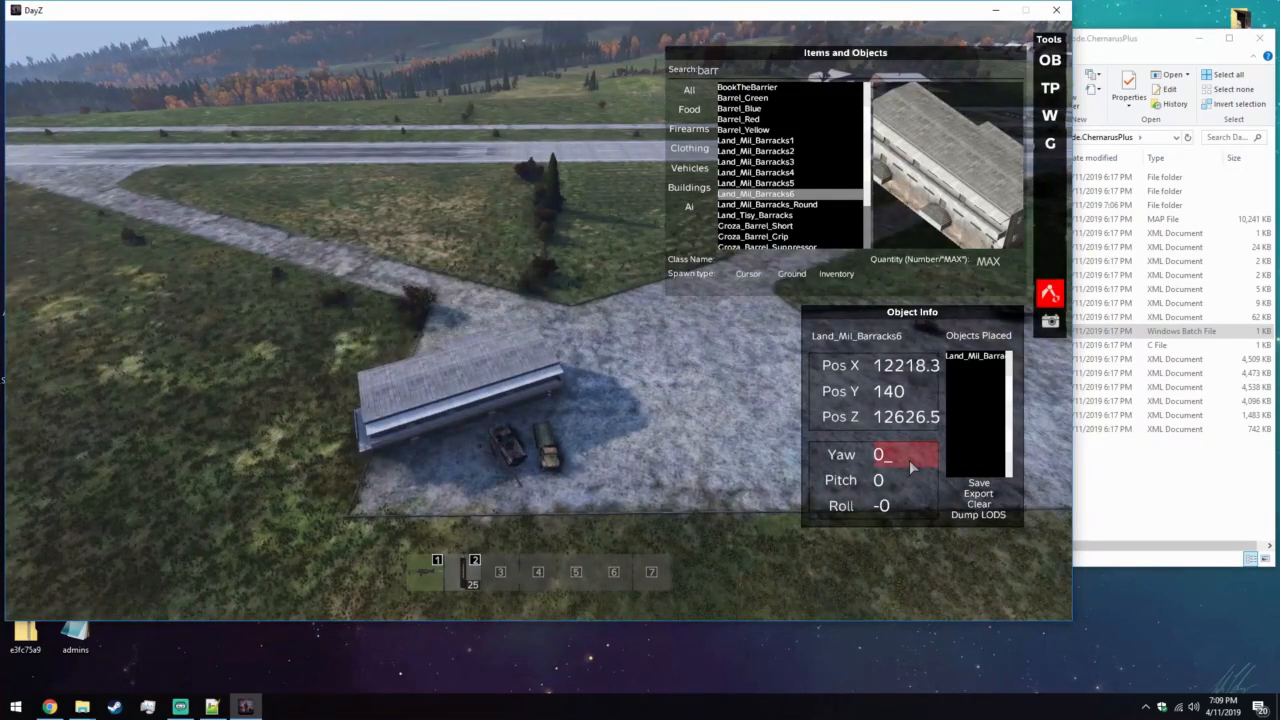
type("65")
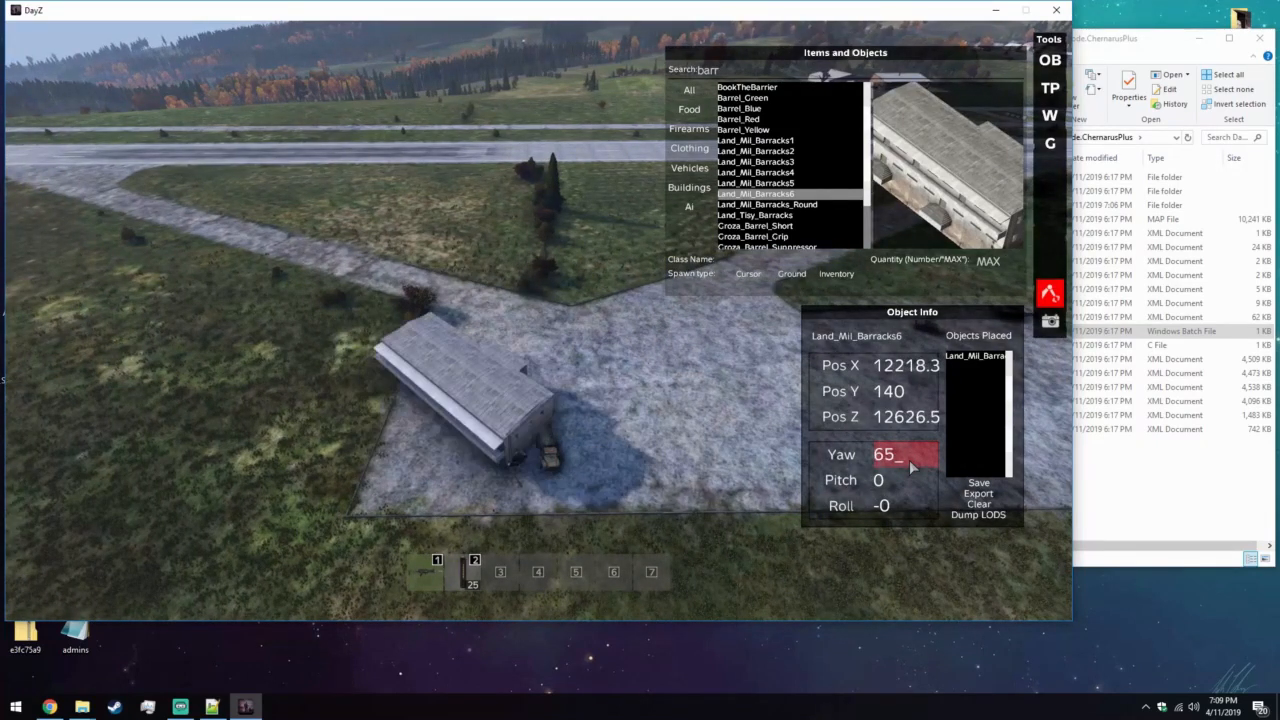
key("BackSpace")
key("BackSpace")
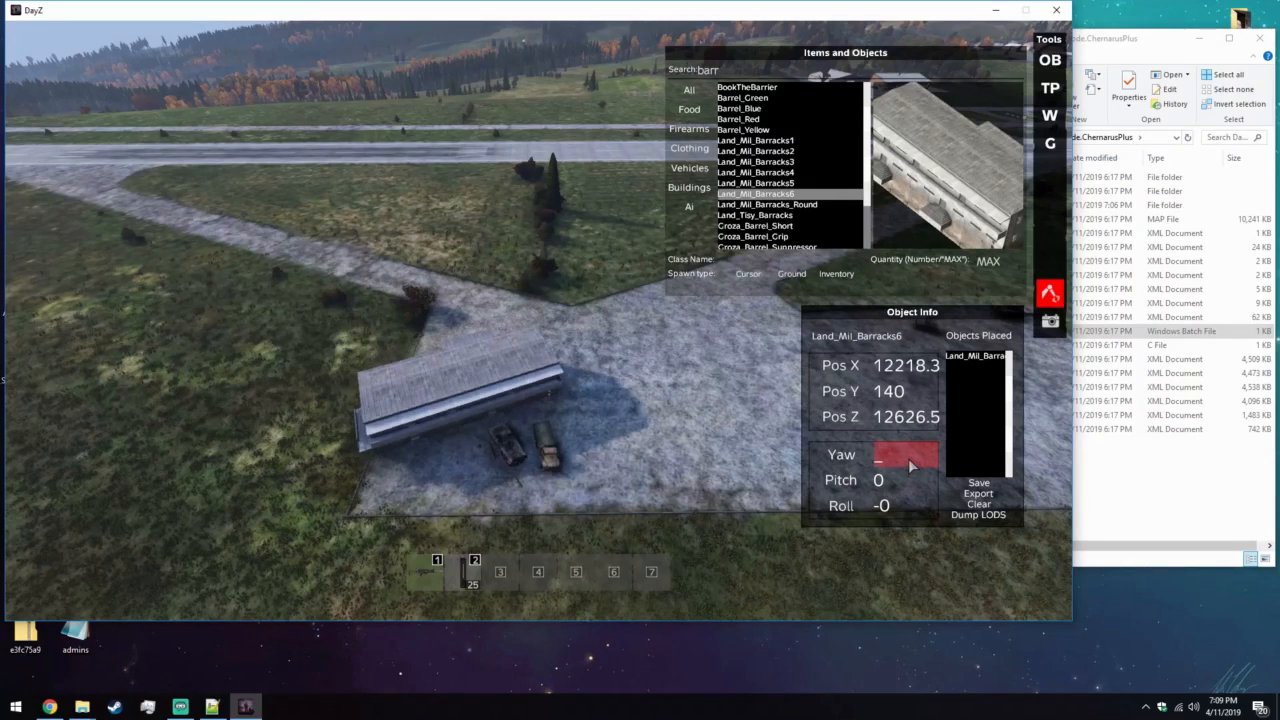
type("-16")
scroll(902, 459, "down", 20)
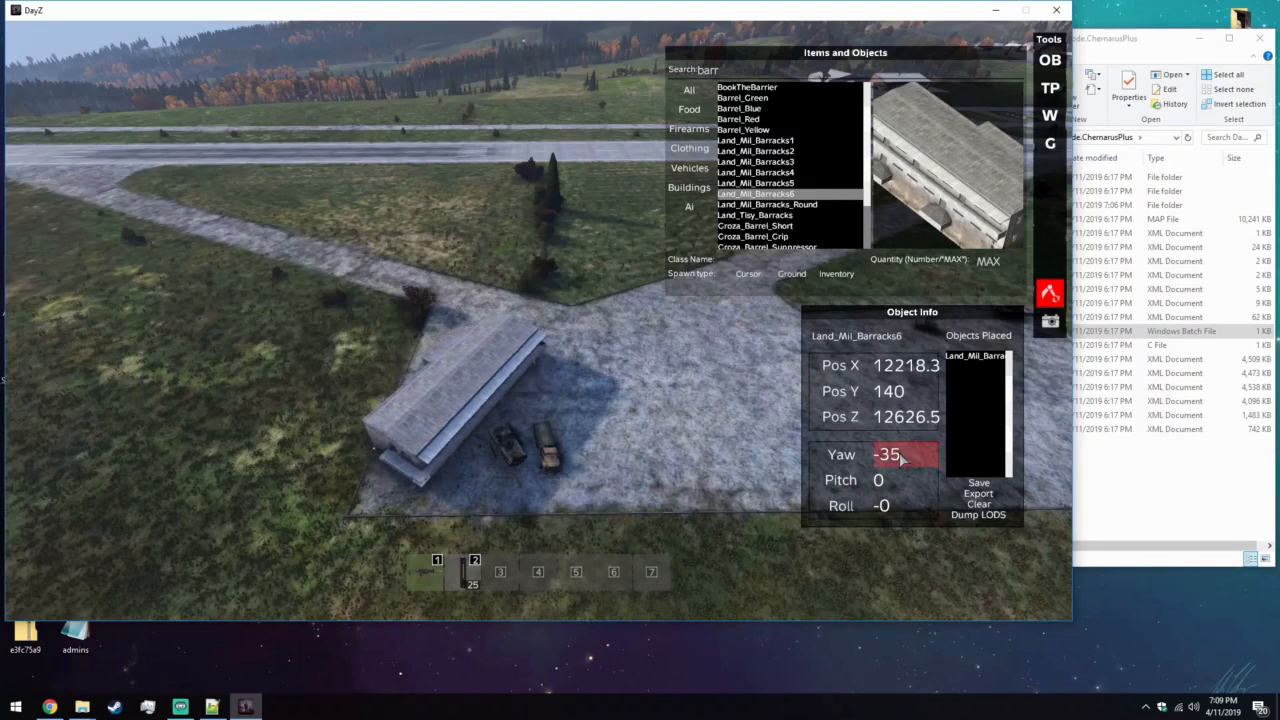
scroll(902, 457, "down", 17)
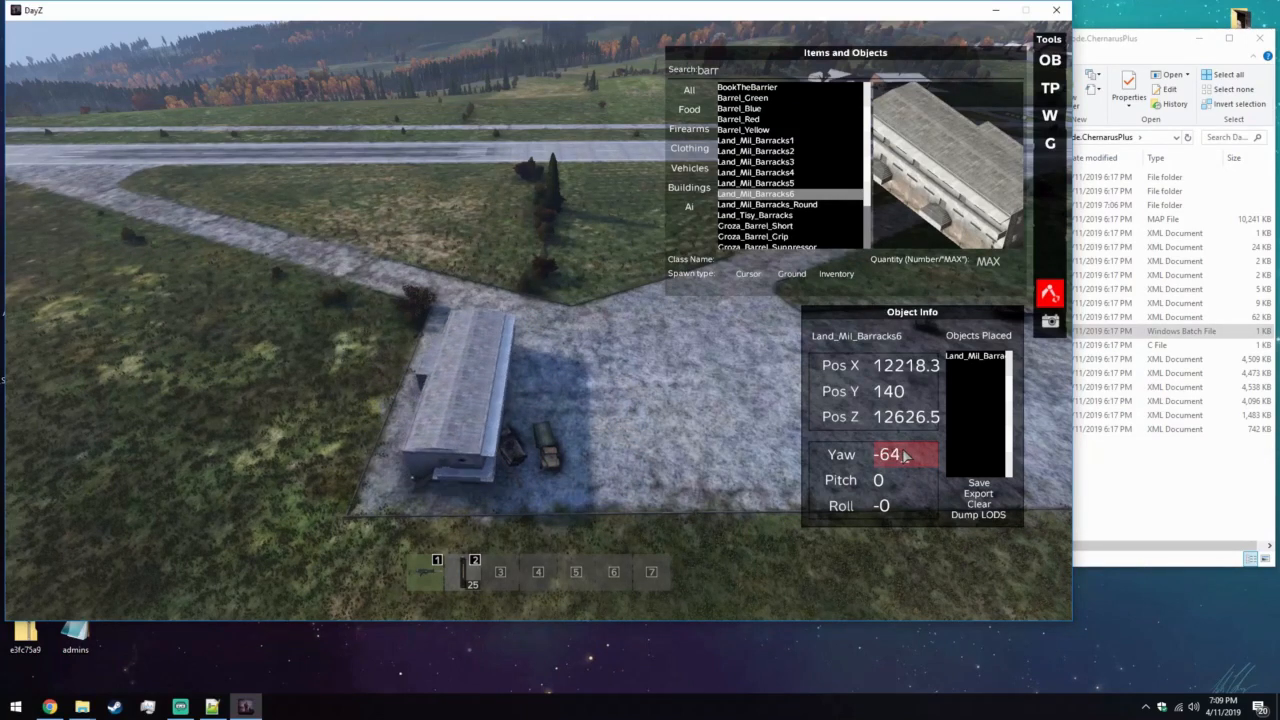
scroll(902, 457, "up", 1)
scroll(904, 456, "up", 1)
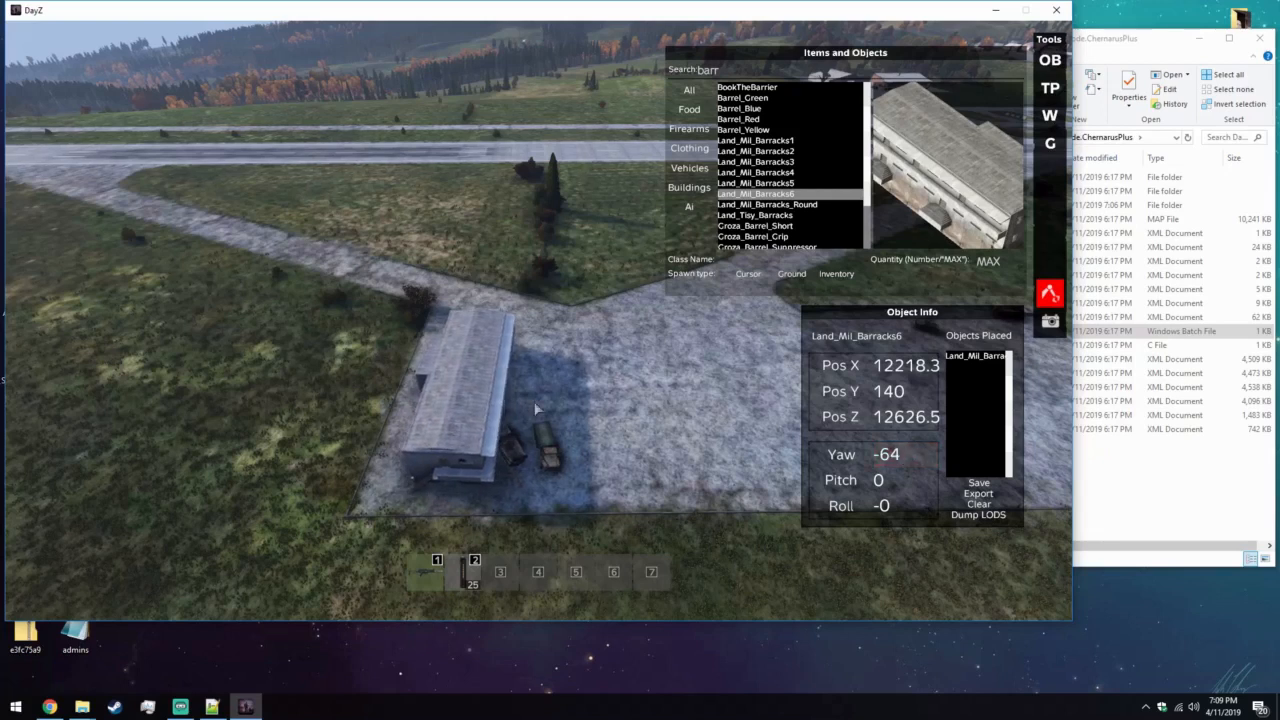
Fine-tune the Land_Mil_Barracks6 building's yaw to -66.
key("w")
key("a")
scroll(918, 456, "up", 1)
key("s")
scroll(918, 456, "down", 2)
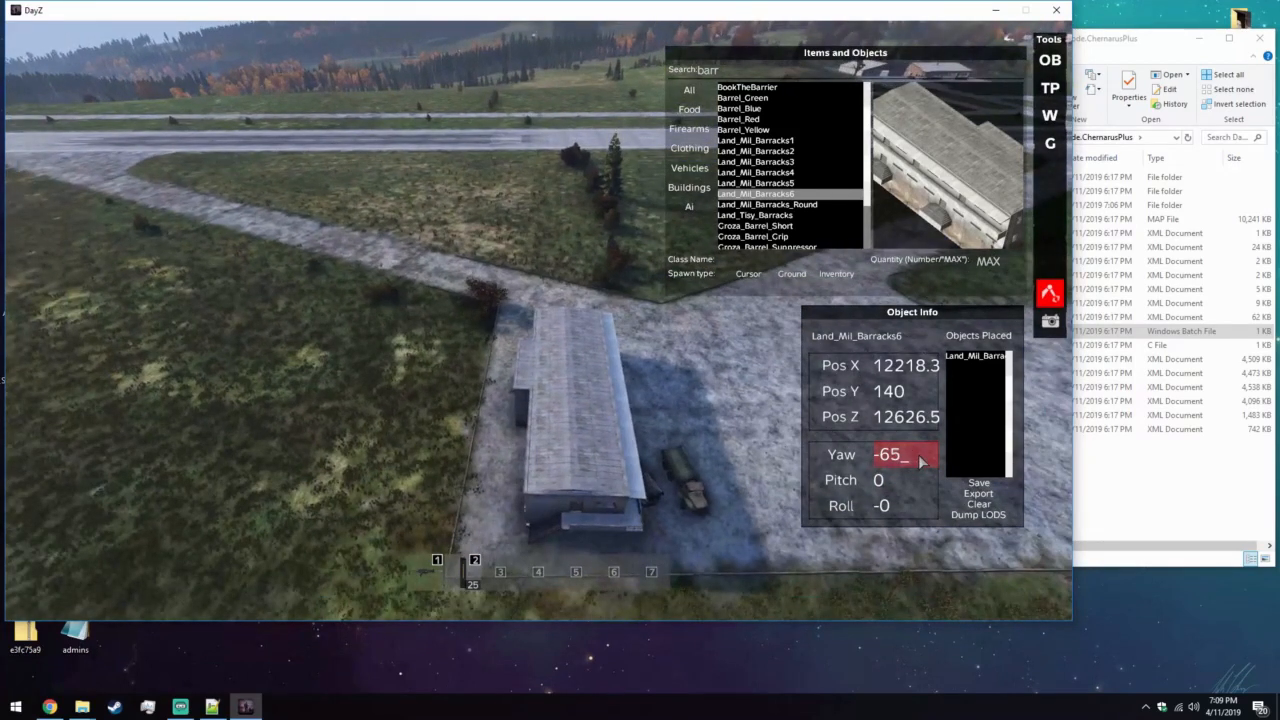
key("d")
scroll(930, 456, "down", 1)
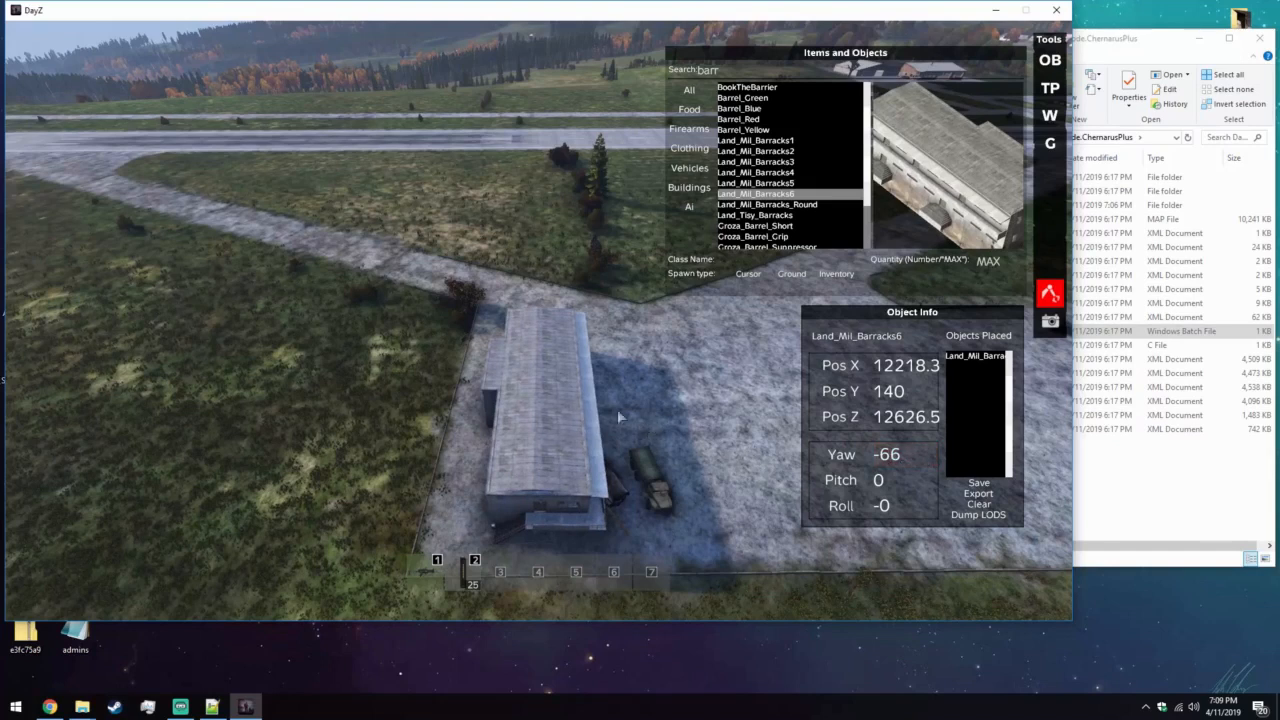
Move Land_Mil_Barracks6 closer to the apron's edge, away from the parked vehicles, at about X 12223.6, Z 12626.6.
left_click_drag(547, 394, 505, 436)
key("d")
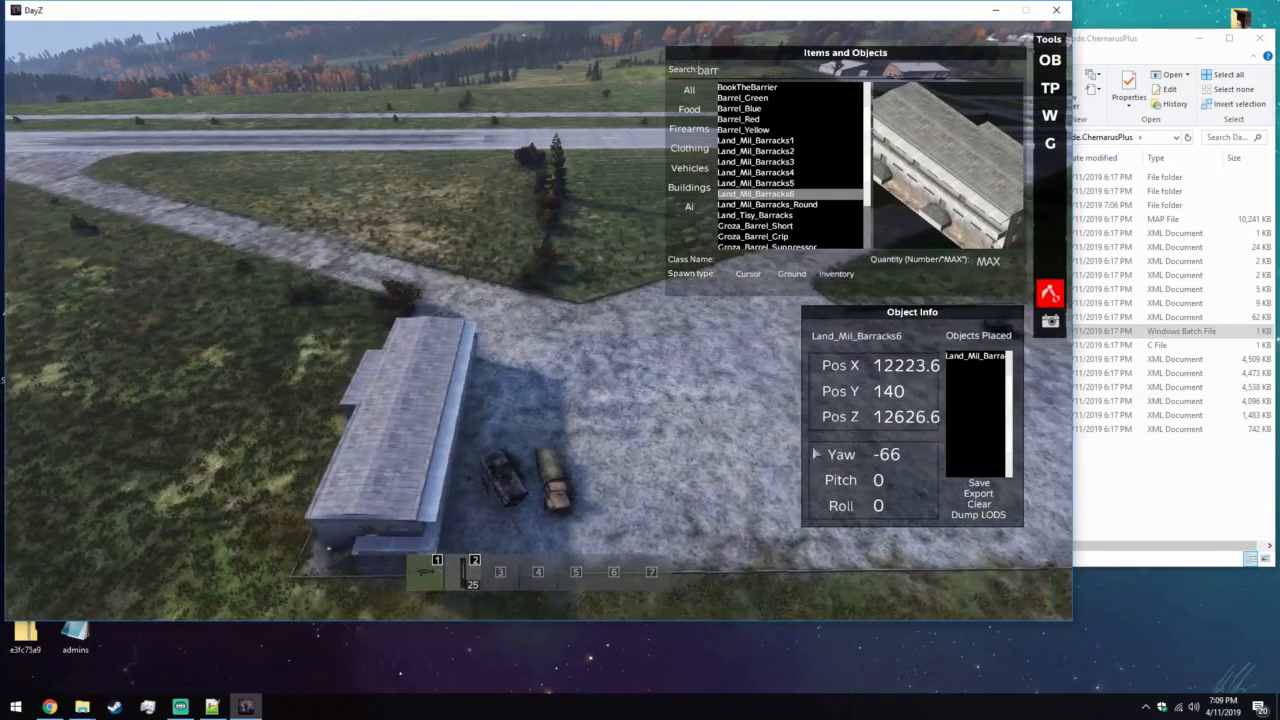
key("d")
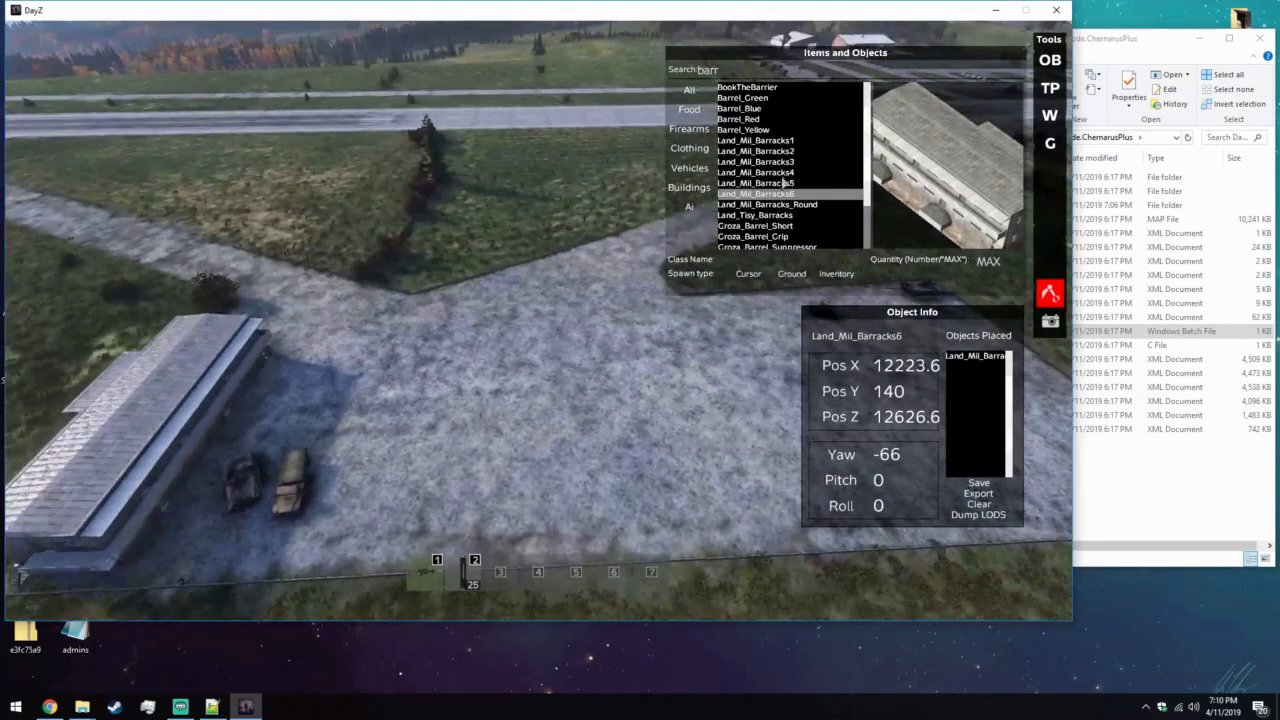
Spawn Land_Mil_Barracks5 at the cursor and place it on the apron's runway side at about X 12171.5, Z 12617.6.
left_click(783, 174)
left_click(787, 163)
left_click(790, 152)
left_click(793, 142)
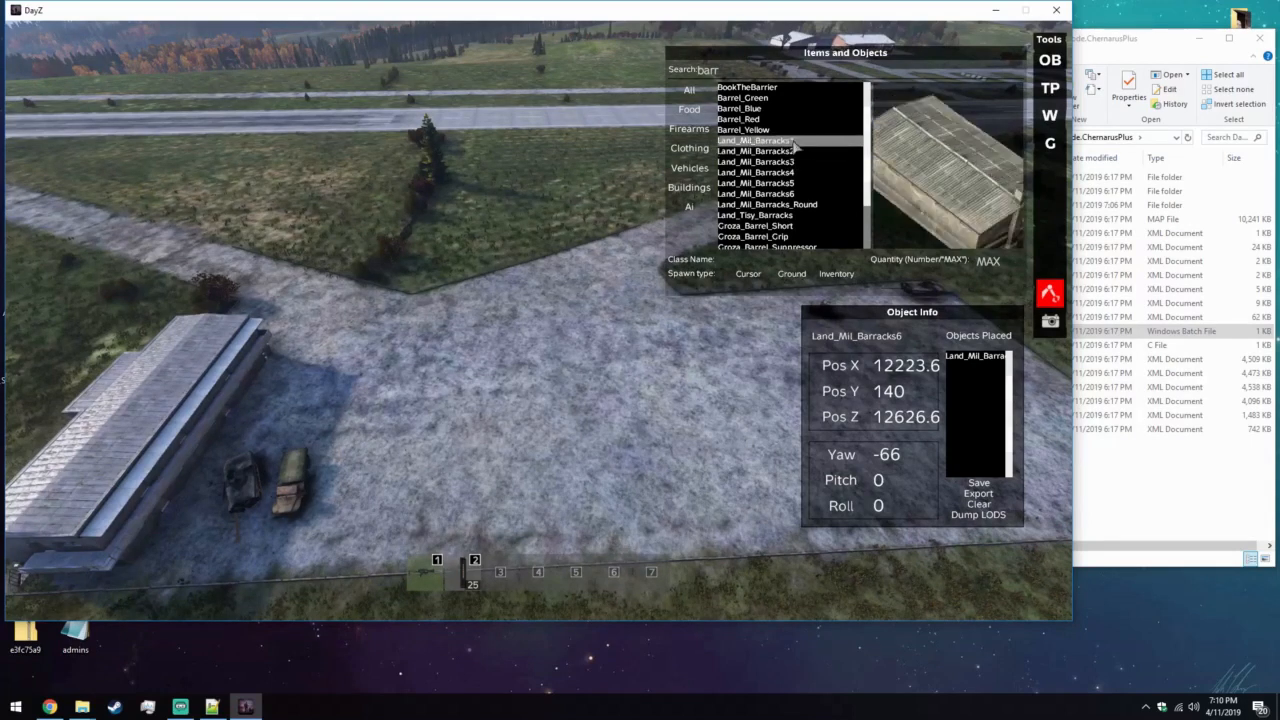
left_click(766, 173)
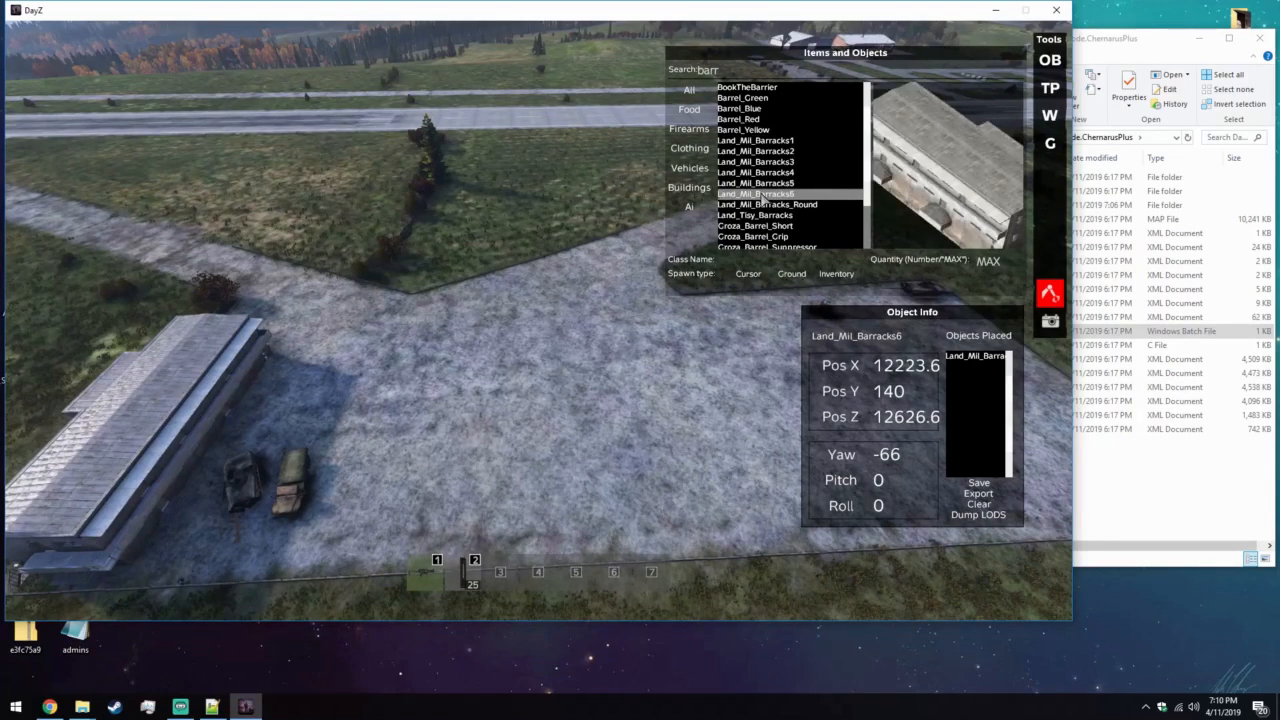
left_click(748, 273)
left_click_drag(587, 306, 524, 288)
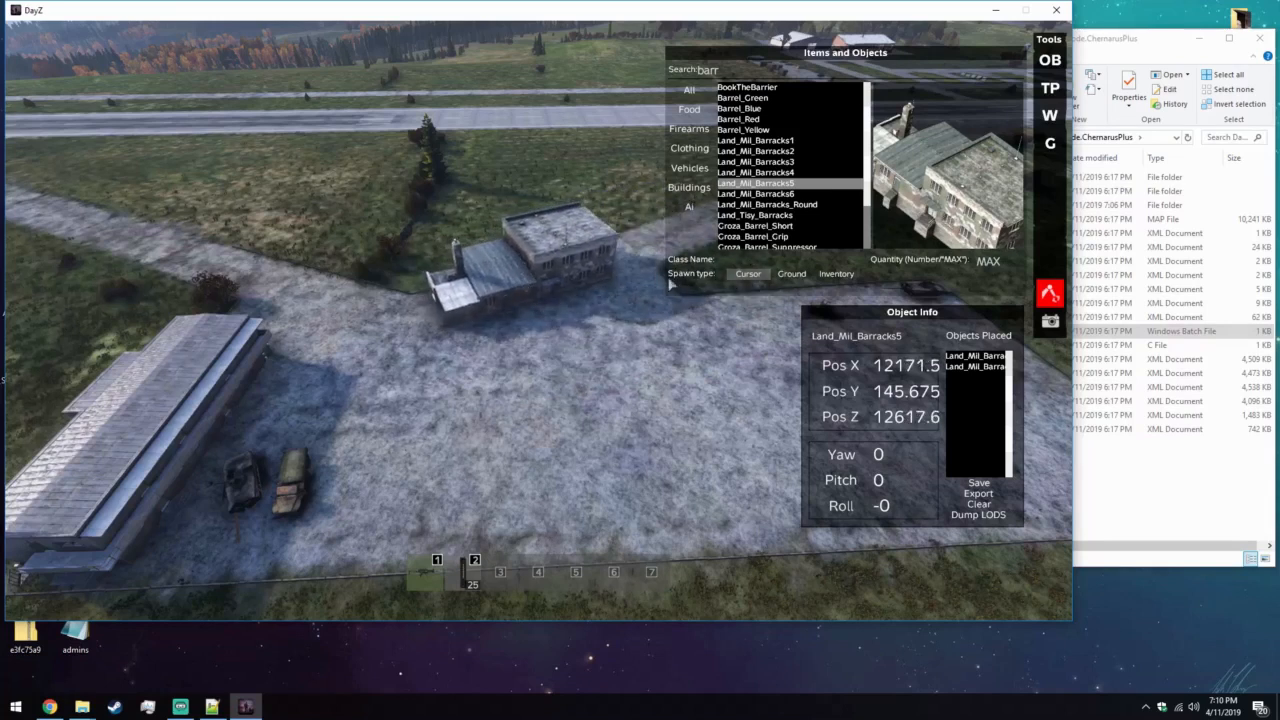
Spawn Land_Mil_Barracks_Round at the cursor and place it near the apron's far end at about X 12121.3, Z 12680.7.
left_click(765, 204)
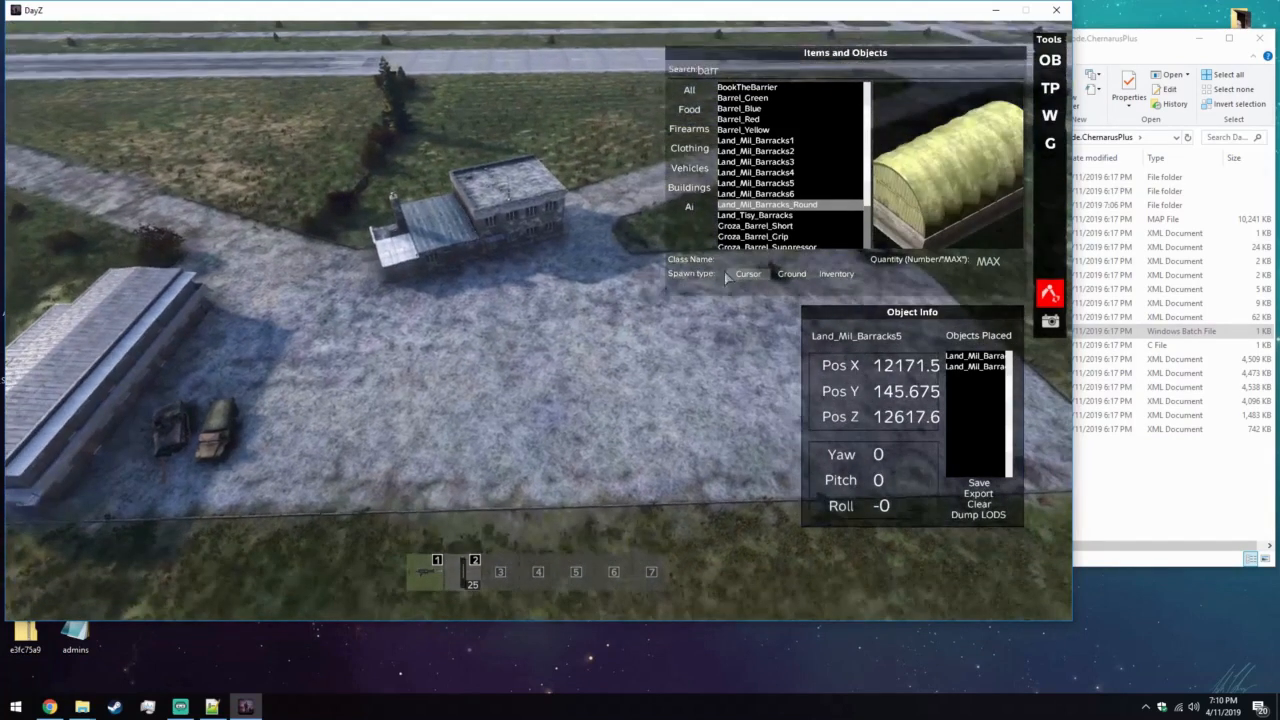
left_click(748, 273)
left_click_drag(542, 318, 698, 432)
key("d")
key("a")
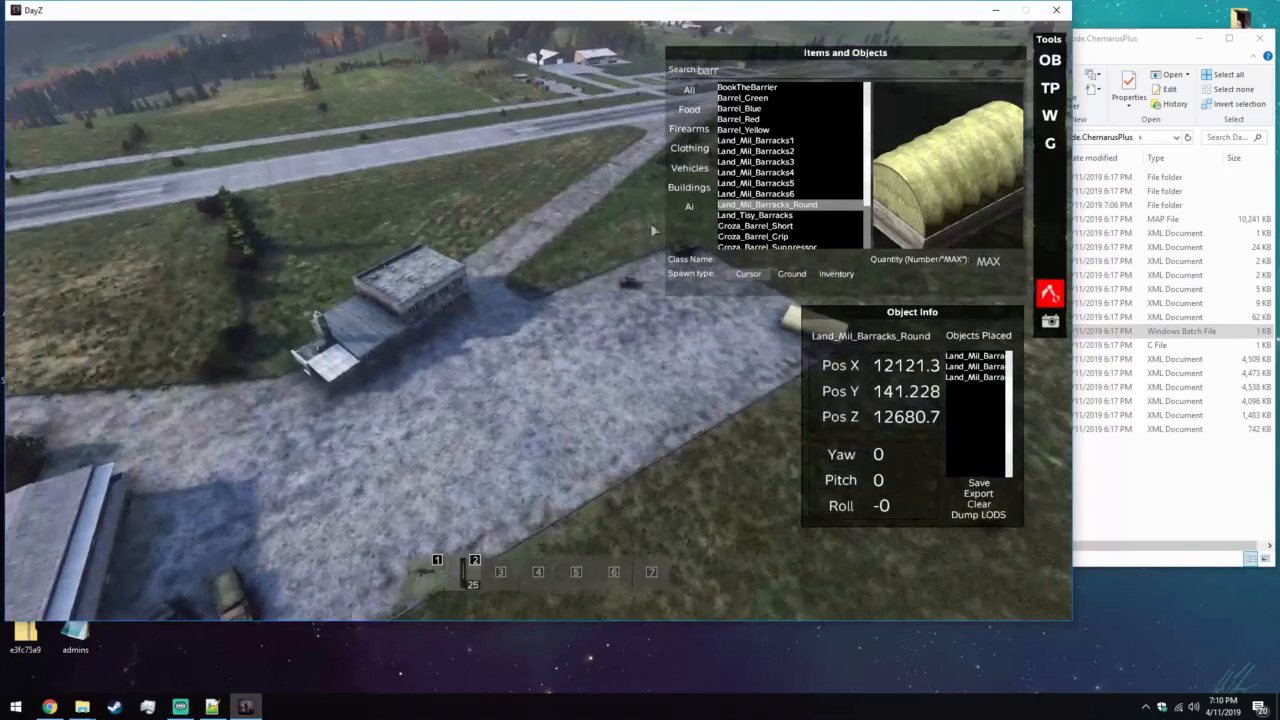
Preview the other barracks models, then spawn Land_Mil_Barracks2 in the middle of the apron at about X 12166, Z 12647.8.
left_click(737, 229)
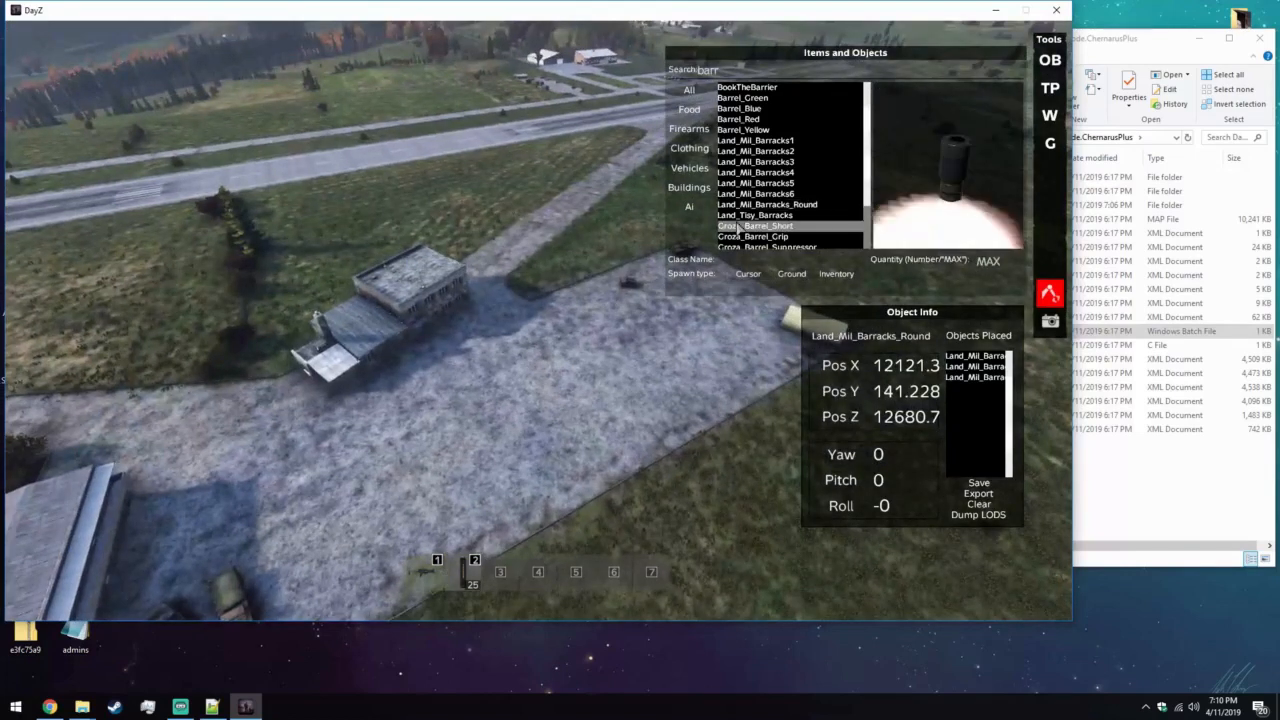
left_click(746, 215)
left_click(756, 184)
left_click(757, 174)
left_click(758, 162)
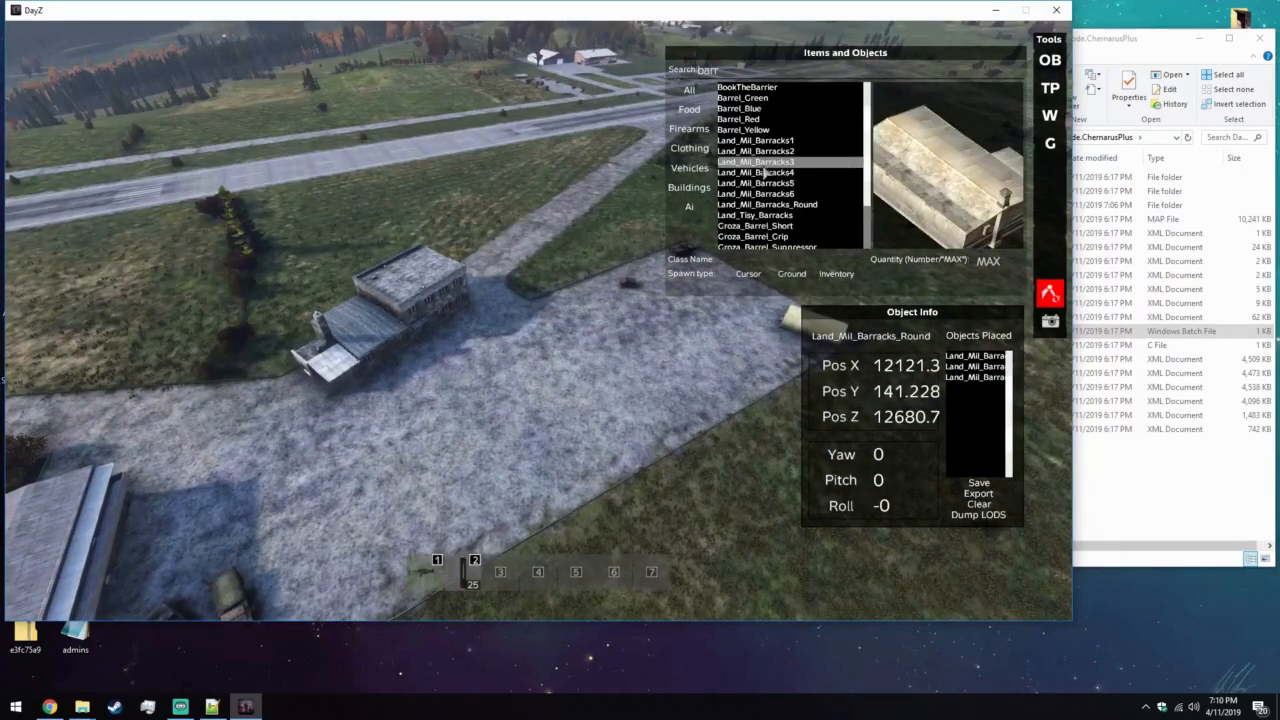
left_click(763, 142)
left_click(743, 152)
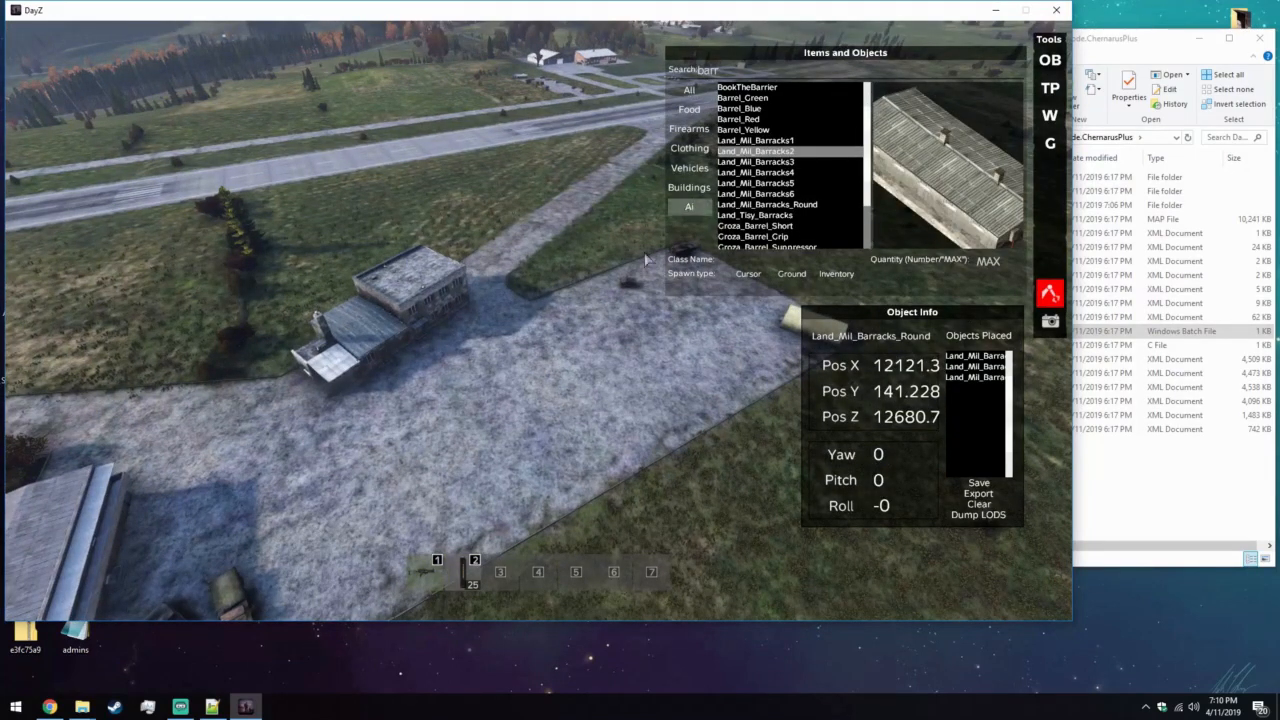
right_click_drag(690, 208, 662, 275)
left_click(750, 274)
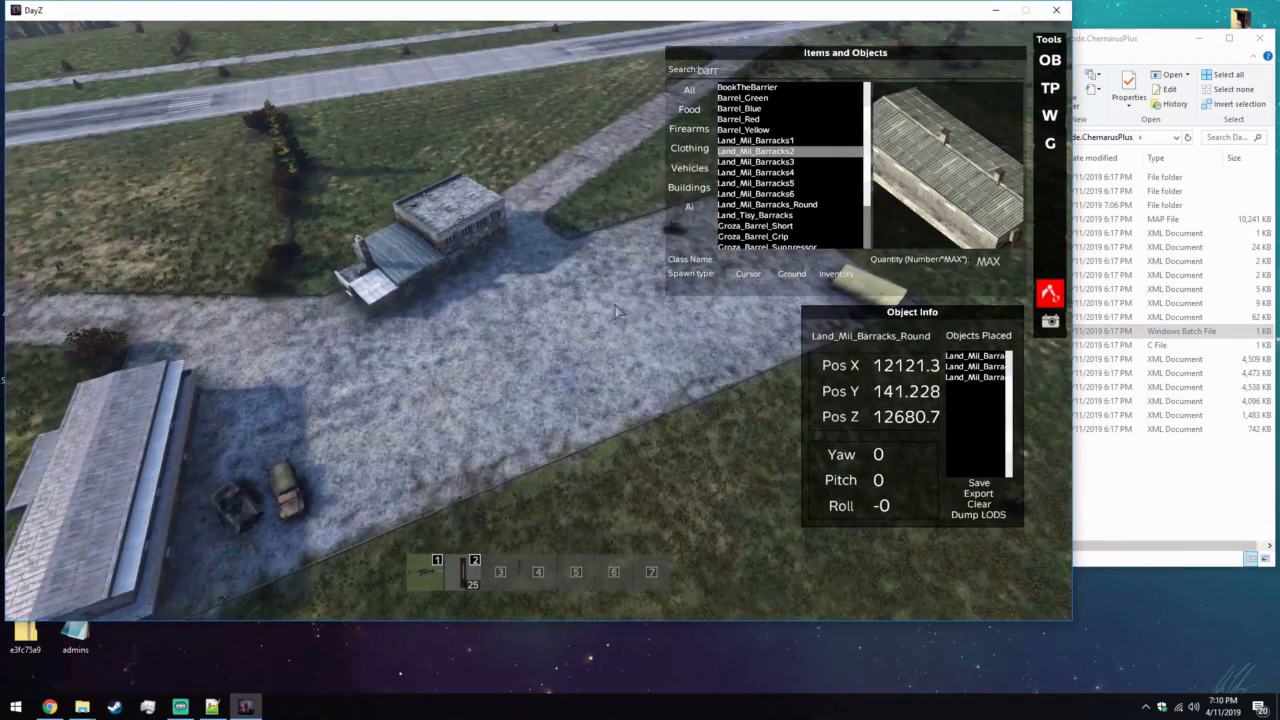
left_click(746, 275)
left_click_drag(574, 314, 587, 358)
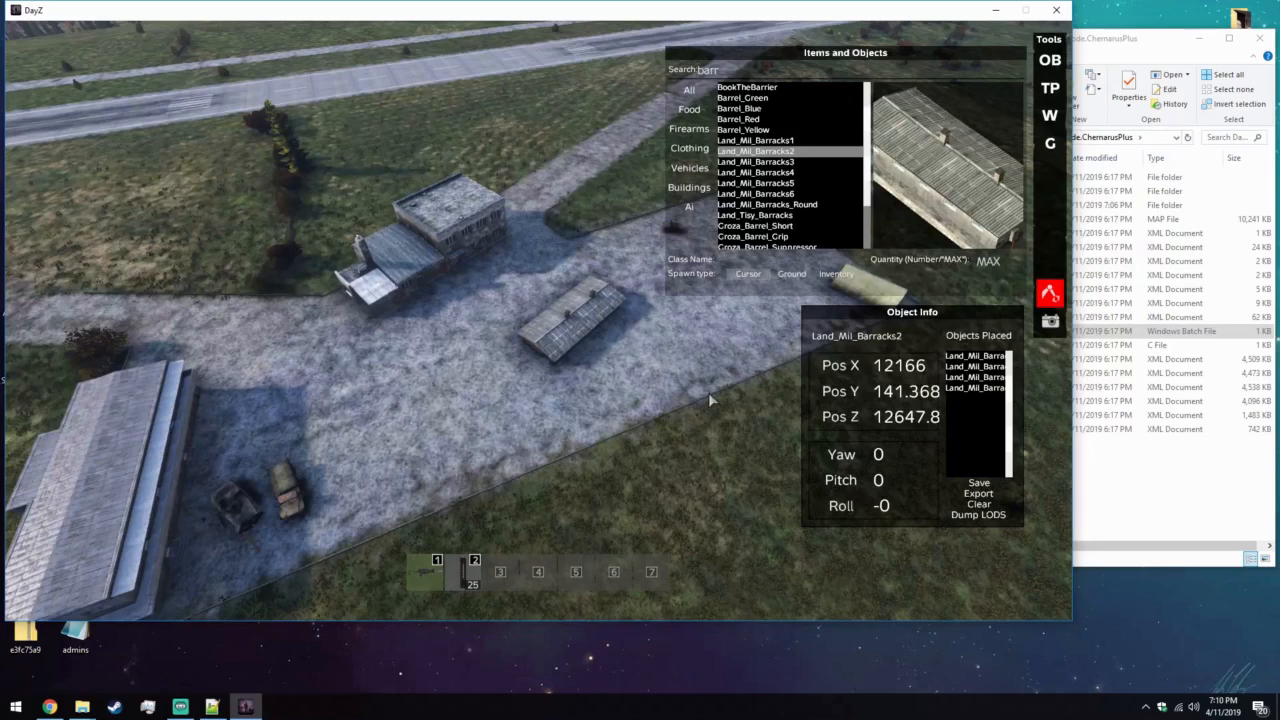
Review the position and rotation of each barracks by selecting it among the placed objects.
key("s")
right_click_drag(703, 391, 640, 350)
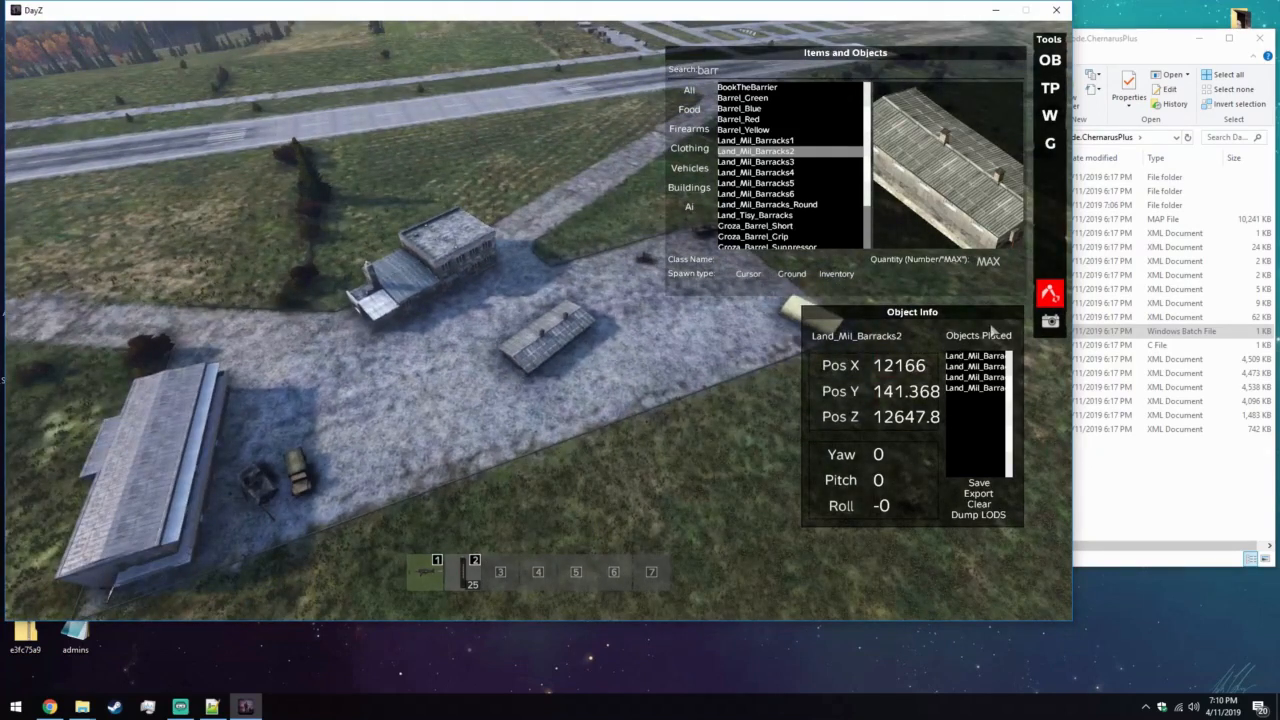
left_click(972, 358)
left_click(972, 367)
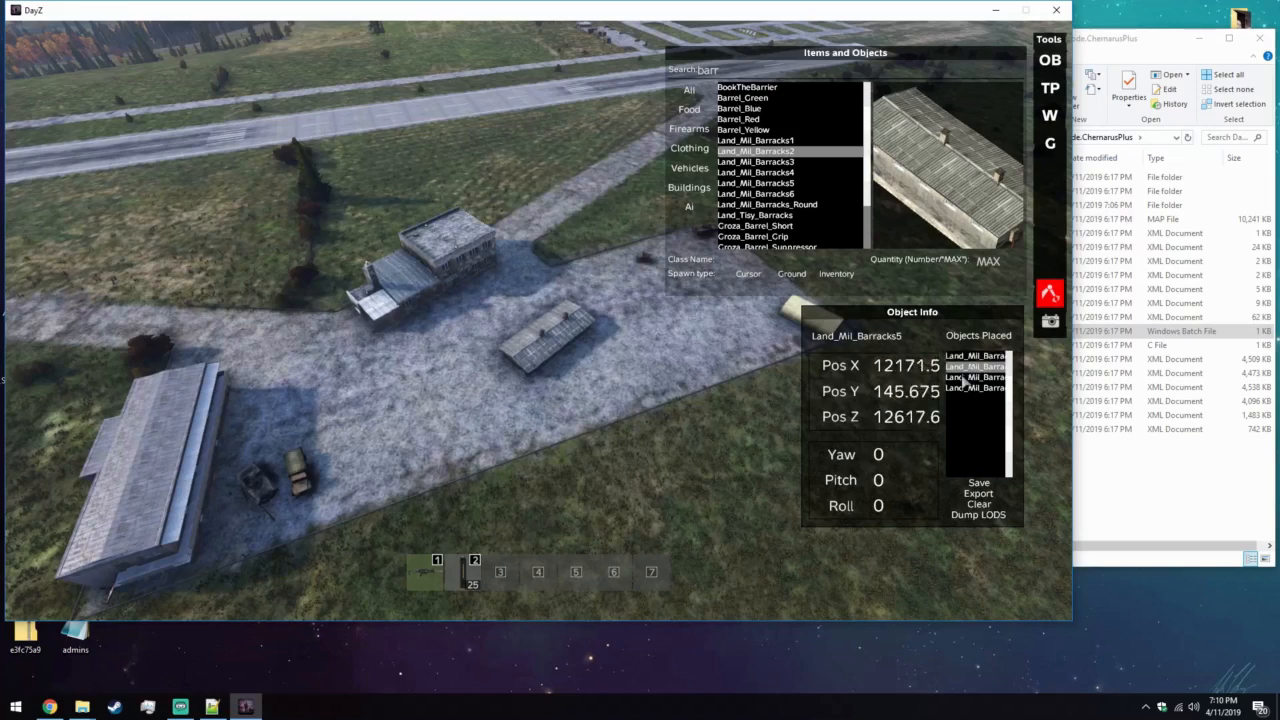
left_click(966, 378)
left_click(970, 388)
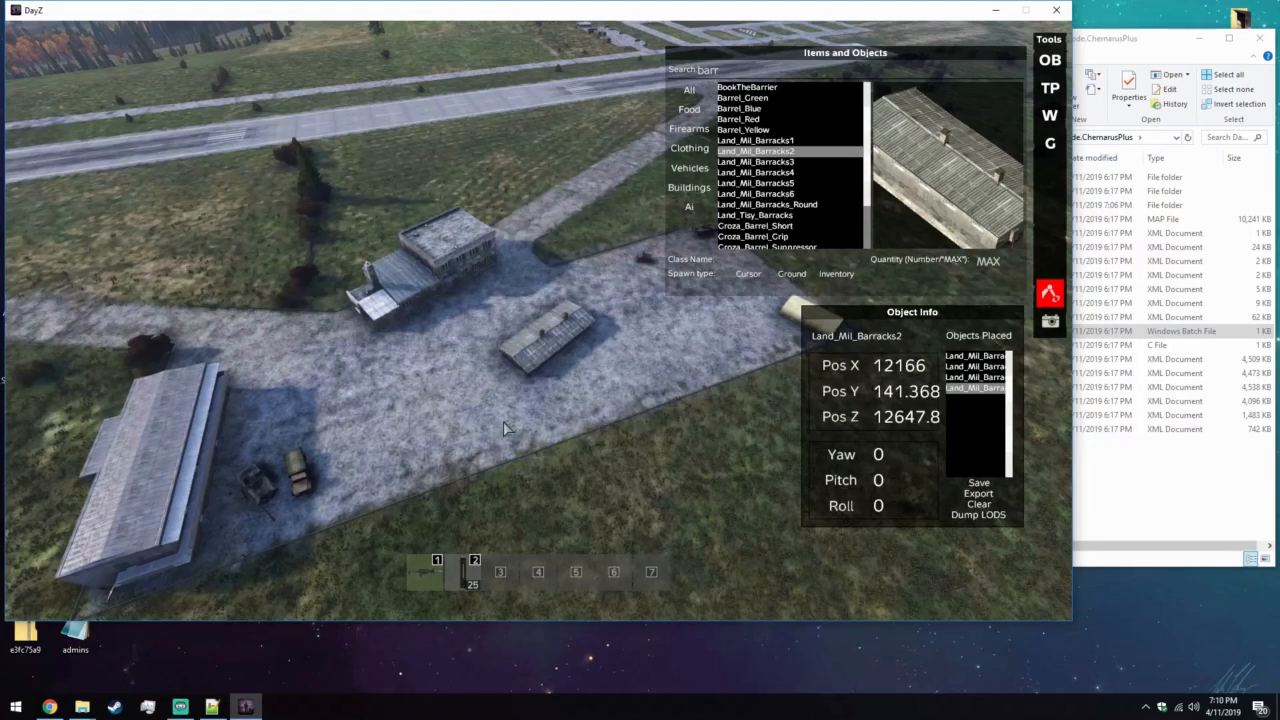
Minimize the game, switch to Notepad++ and paste the exported object spawn code into the empty new 1 document.
key("s")
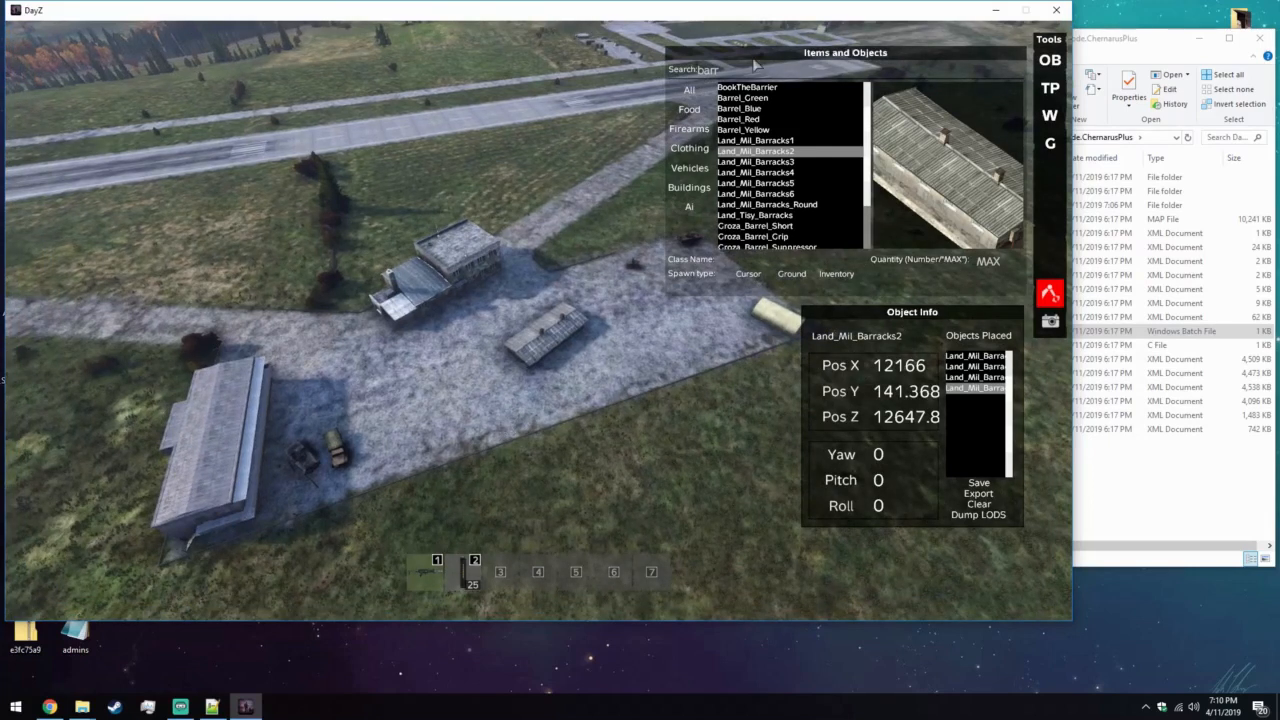
left_click(996, 12)
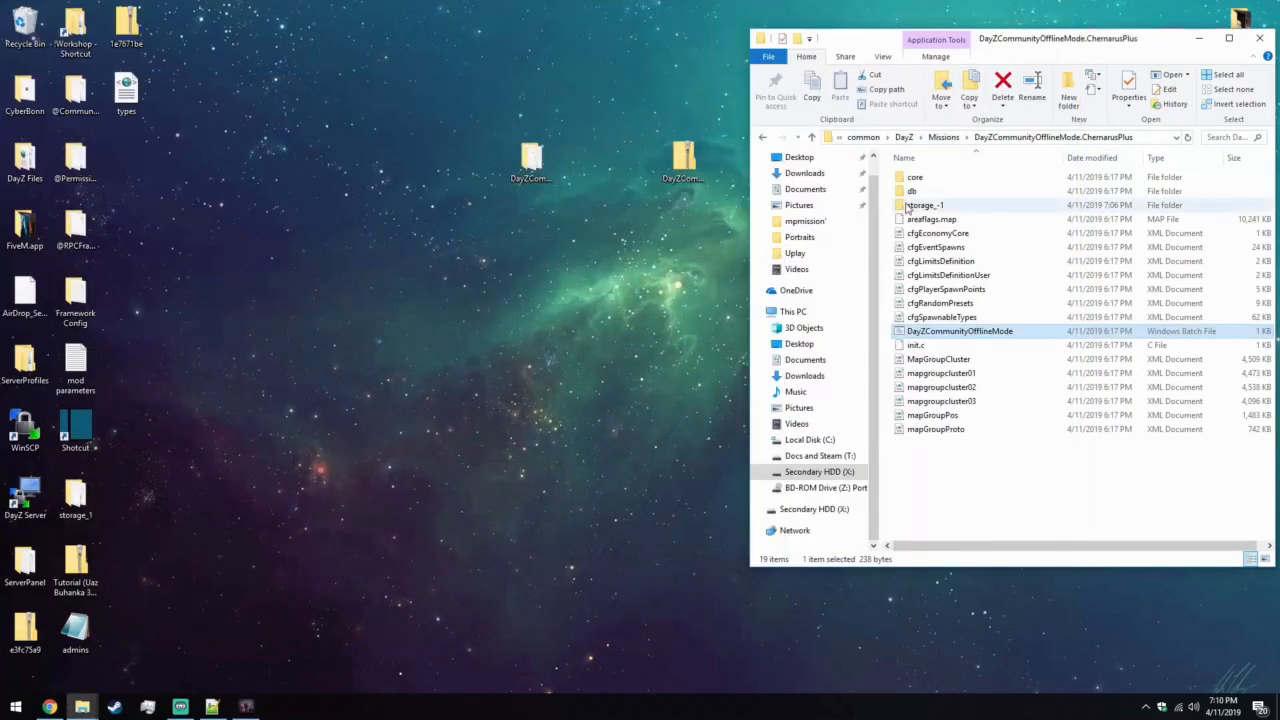
left_click(212, 706)
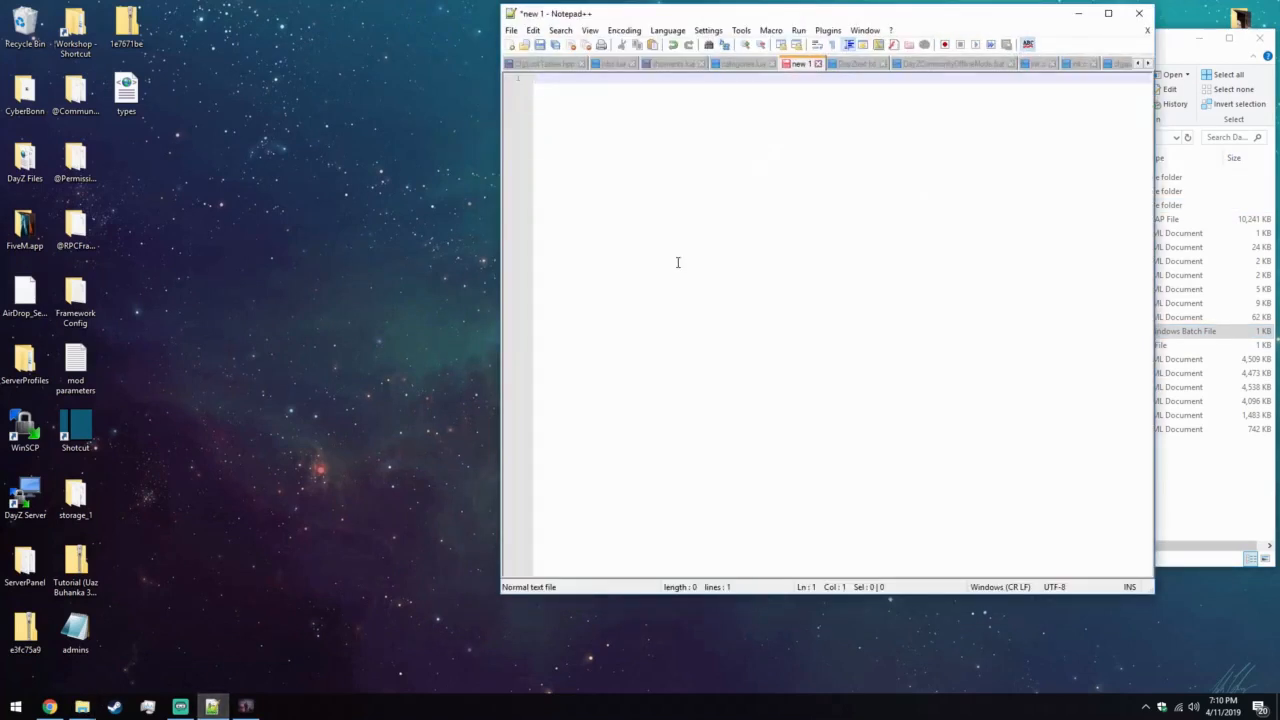
type("//Spawn helper function void SpawnObject( string type, vector position, vector orientation ) {     auto obj = GetGame().CreateObject( type, position );     obj.SetPosition( position );     obj.SetOrientation( orientation );     //Force collision update     vector roll = obj.GetOrientation();     roll [ 2 ] = roll [ 2 ] - 1;     obj.SetOrientation( roll );     roll [ 2 ] = roll [ 2 ] + 1;     obj.SetOrientation( roll ); }  //Your custom spawned objects SpawnObject(\"Land_Mil_Barracks6\", \"12223.592773 140.000000 12626.639648\", \"-66.000015 0.000000 0.000000\"); SpawnObject(\"Land_Mil_Barracks5\", \"12171.548828 145.674652 12617.559570\", \"0.000000 0.000000 0.000000\"); SpawnObject(\"Land_Mil_Barracks_Round\", \"12121.330078 141.228043 12680.733398\", \"0.000000 0.000000 0.000000\"); SpawnObject(\"Land_Mil_Barracks2\", \"12165.966797 141.368362 12647.818359\", \"0.000000 0.000000 0.000000\");")
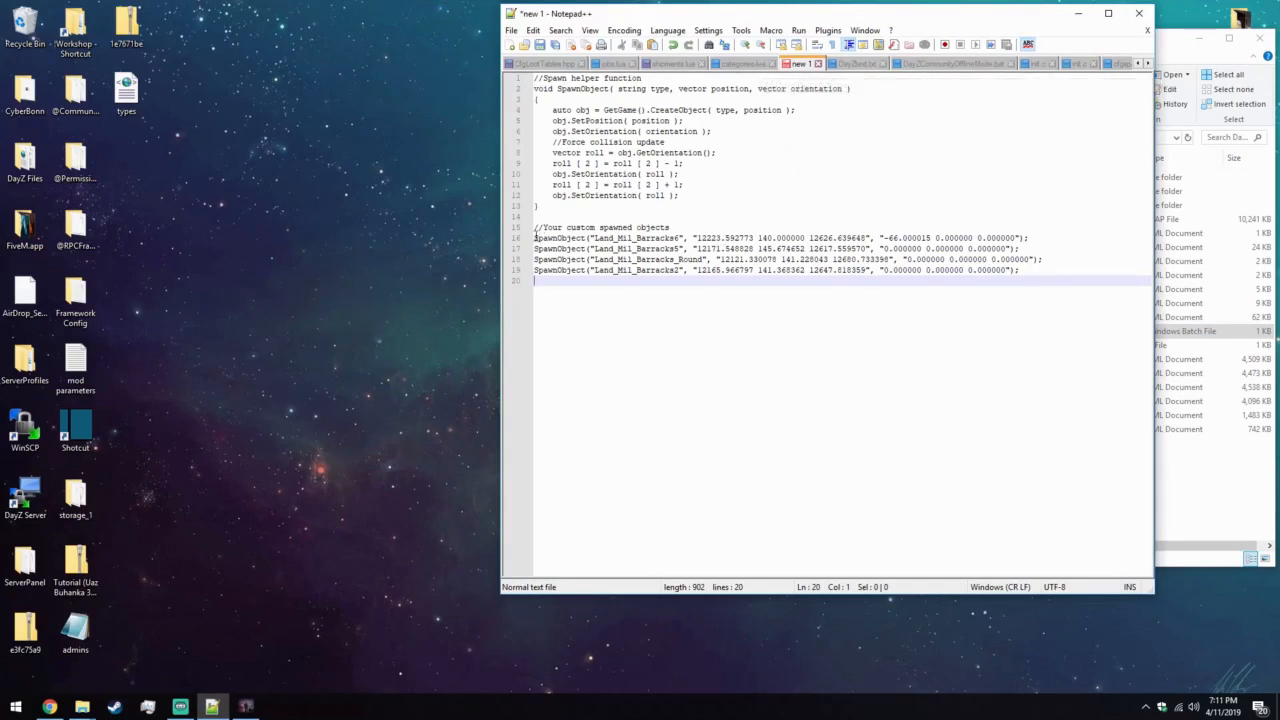
Examine the custom spawned object lines and the SpawnObject helper function in the pasted code.
left_click_drag(534, 228, 1116, 273)
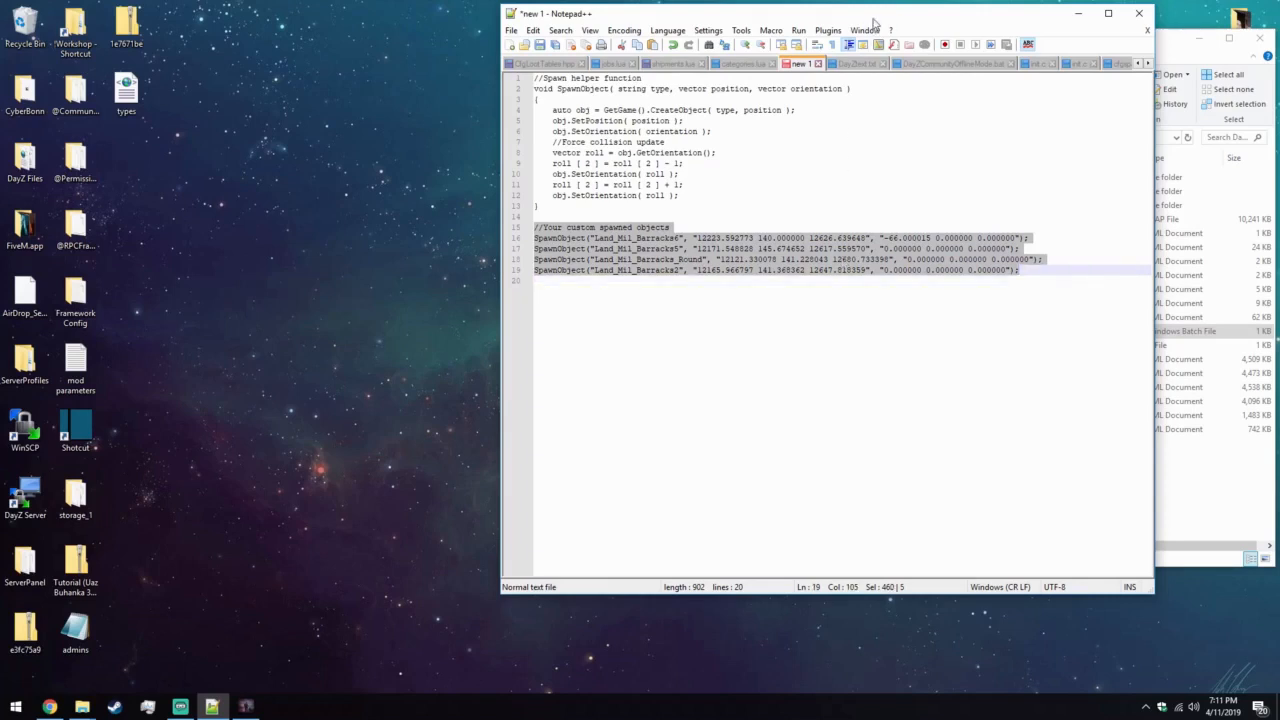
left_click_drag(873, 20, 957, 30)
left_click(661, 106)
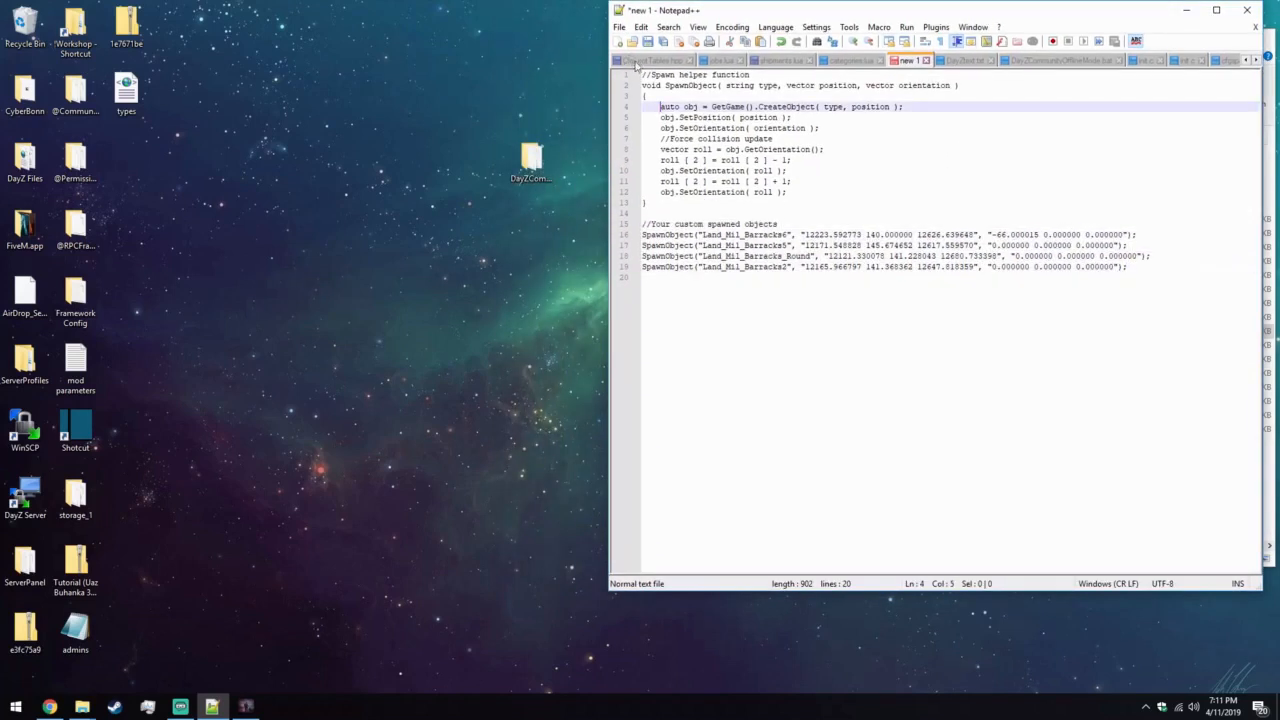
left_click_drag(664, 192, 643, 74)
left_click(810, 245)
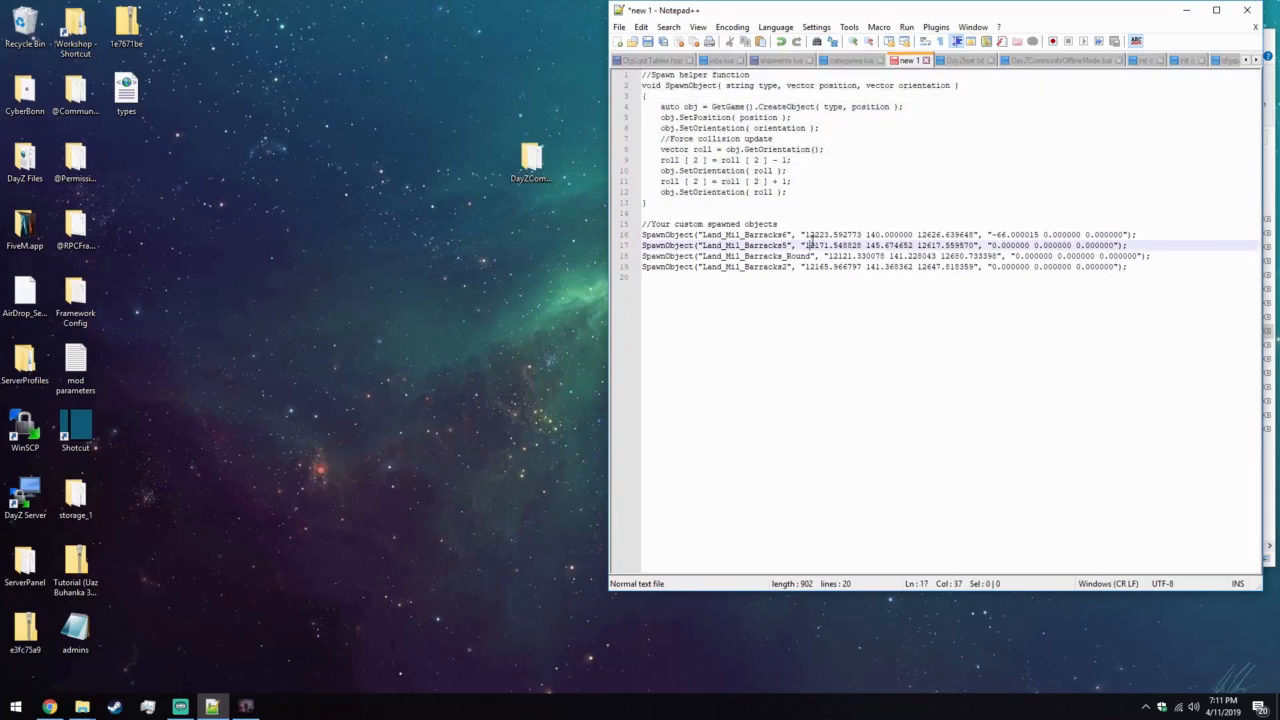
Open the saved DayZ Server session in WinSCP and move its window clear of the Notepad++ code.
left_click(15, 706)
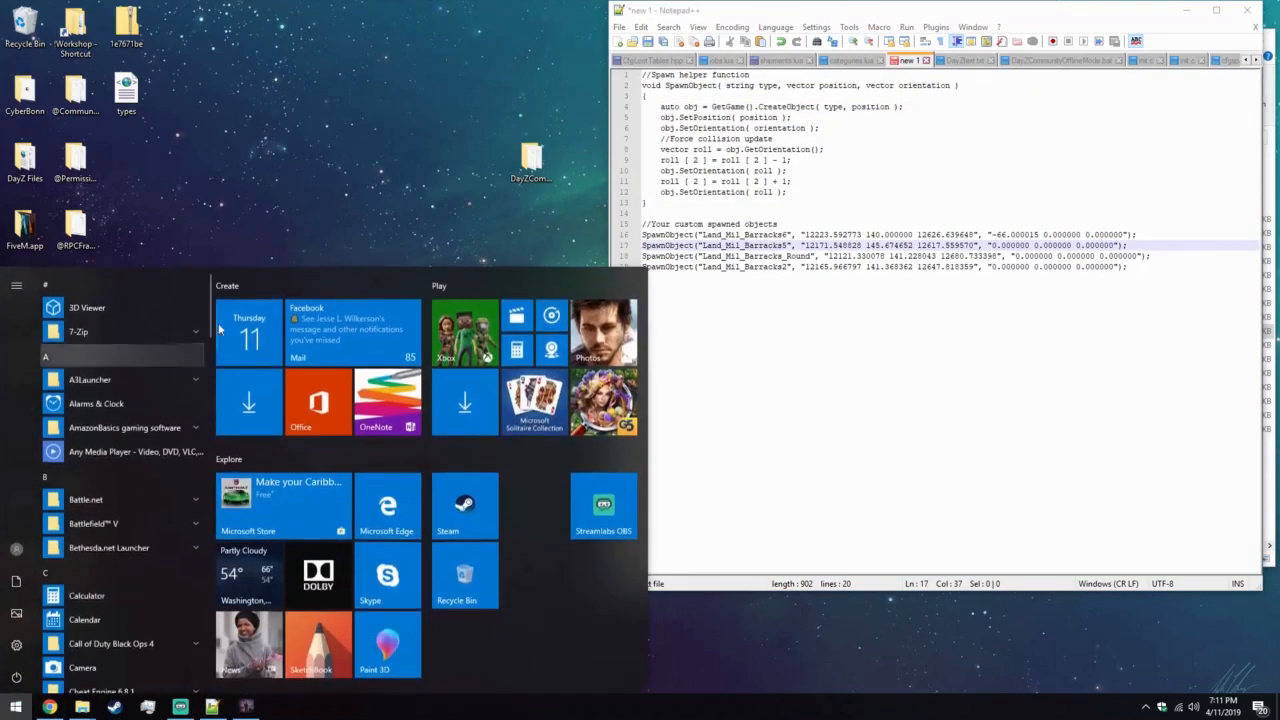
left_click(255, 231)
double_click(25, 495)
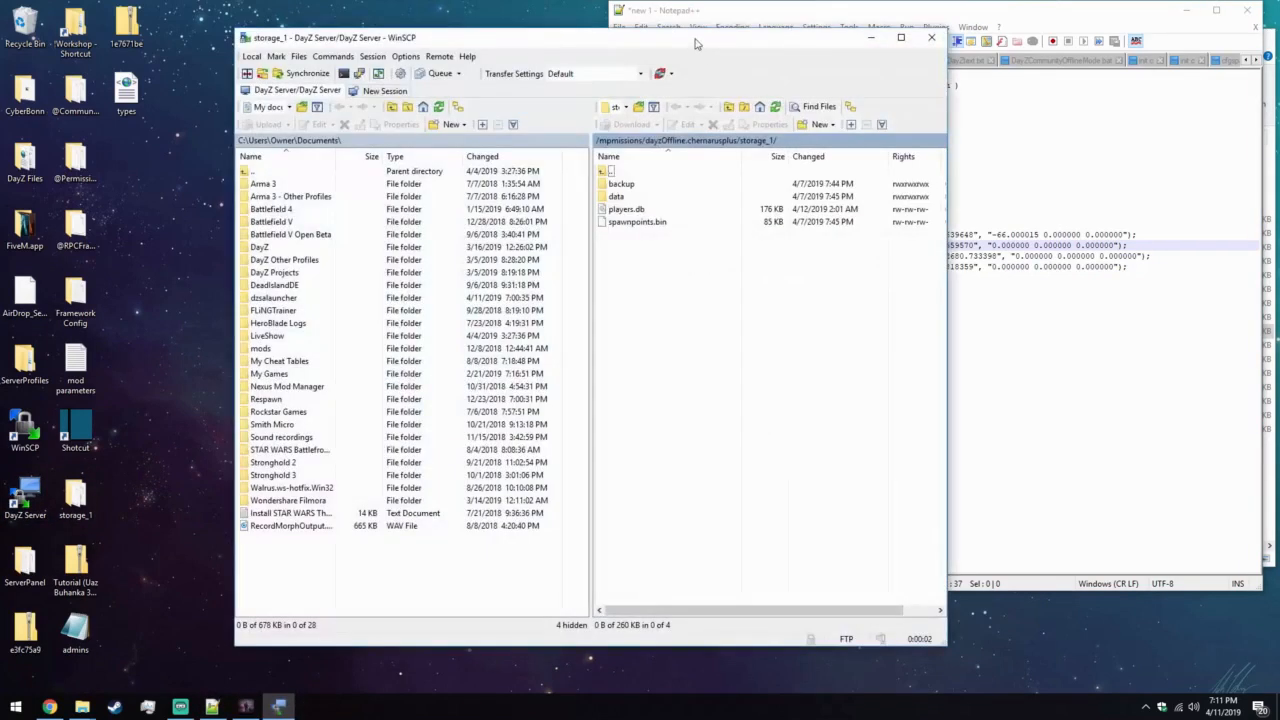
left_click_drag(697, 43, 467, 26)
Browse the server to mpmissions/dayzOffline.chernarusplus and open init.c for editing.
double_click(406, 155)
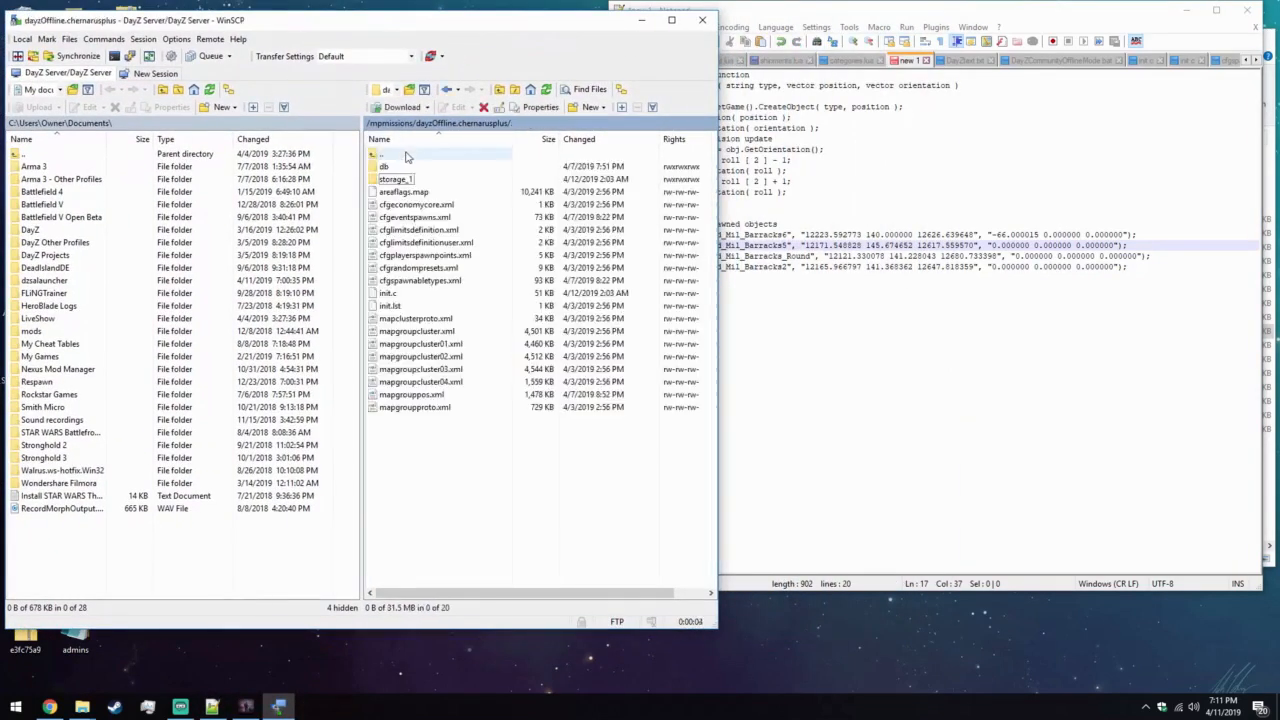
double_click(406, 155)
double_click(423, 153)
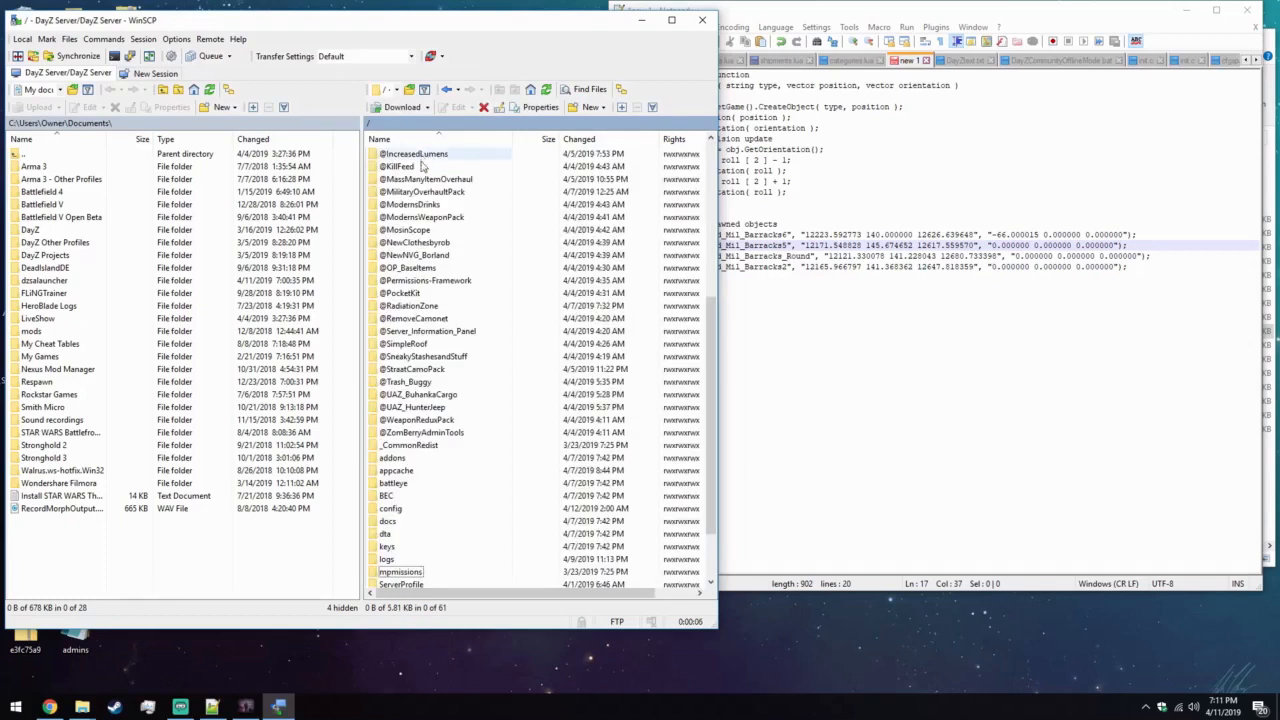
scroll(425, 240, "down", 2)
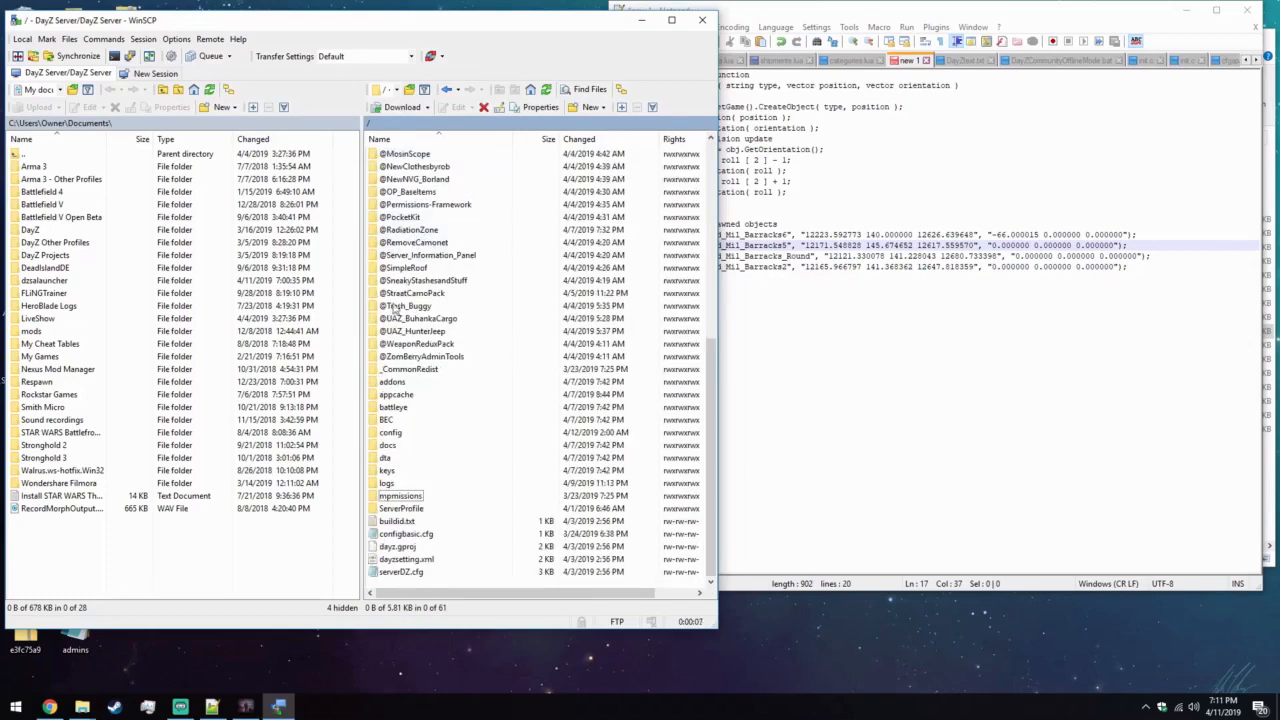
double_click(427, 500)
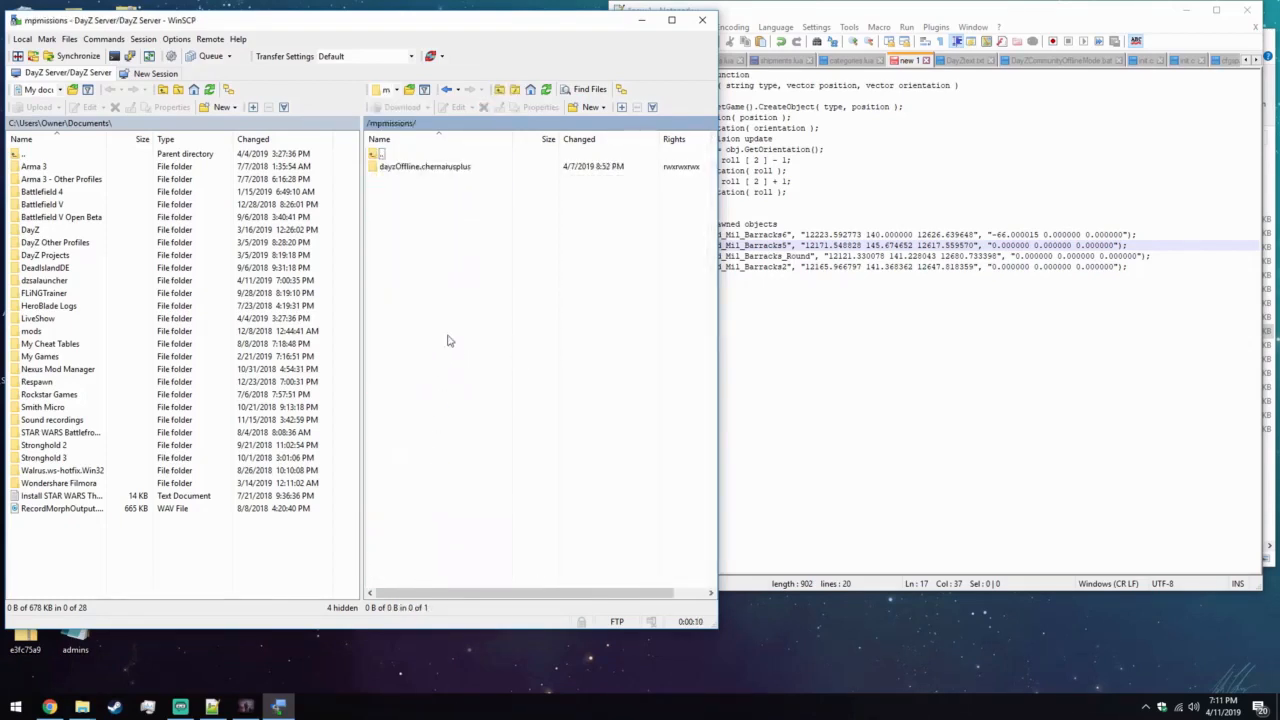
double_click(440, 167)
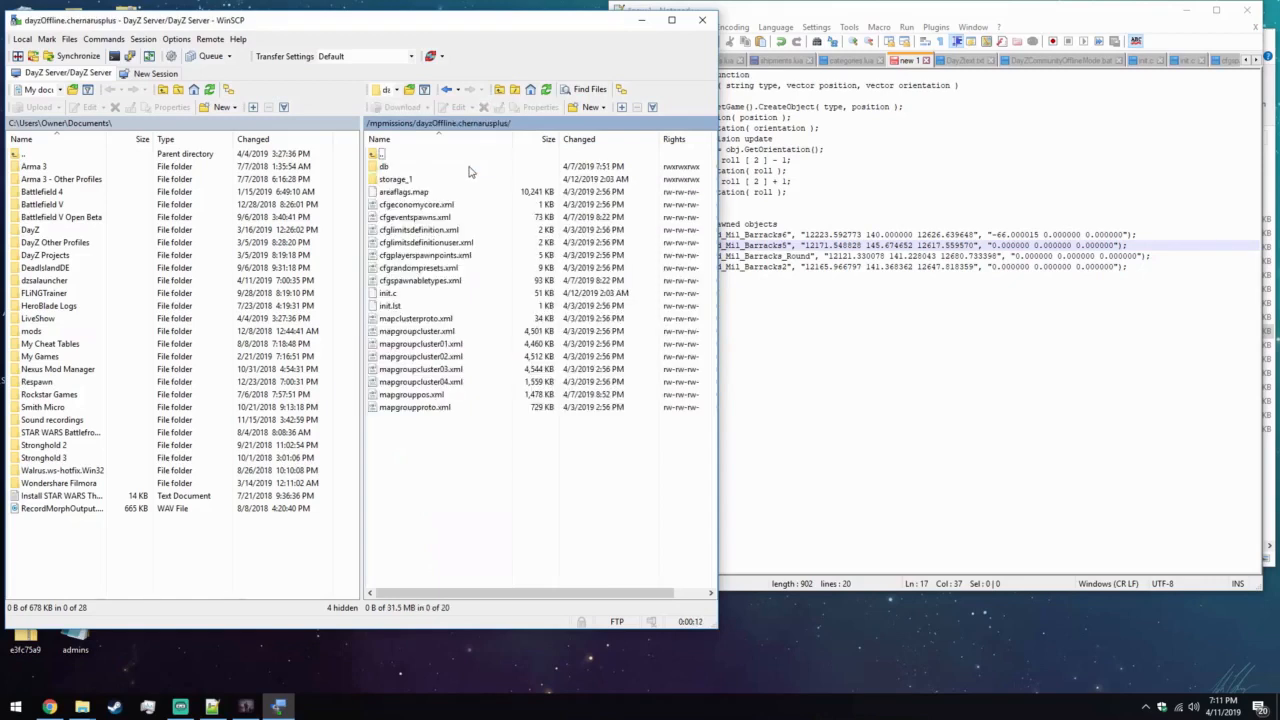
double_click(415, 297)
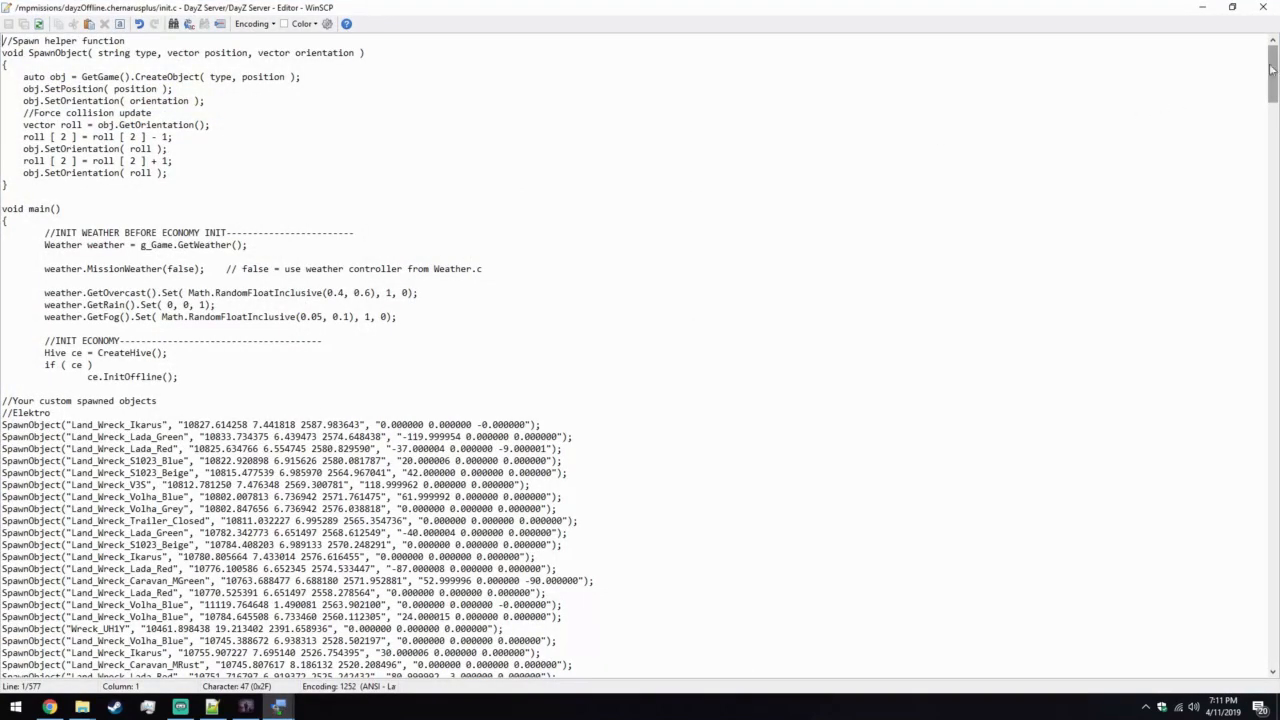
Restore and enlarge the init.c editor window, and arrange it side by side with the Notepad++ window.
scroll(352, 318, "down", 7)
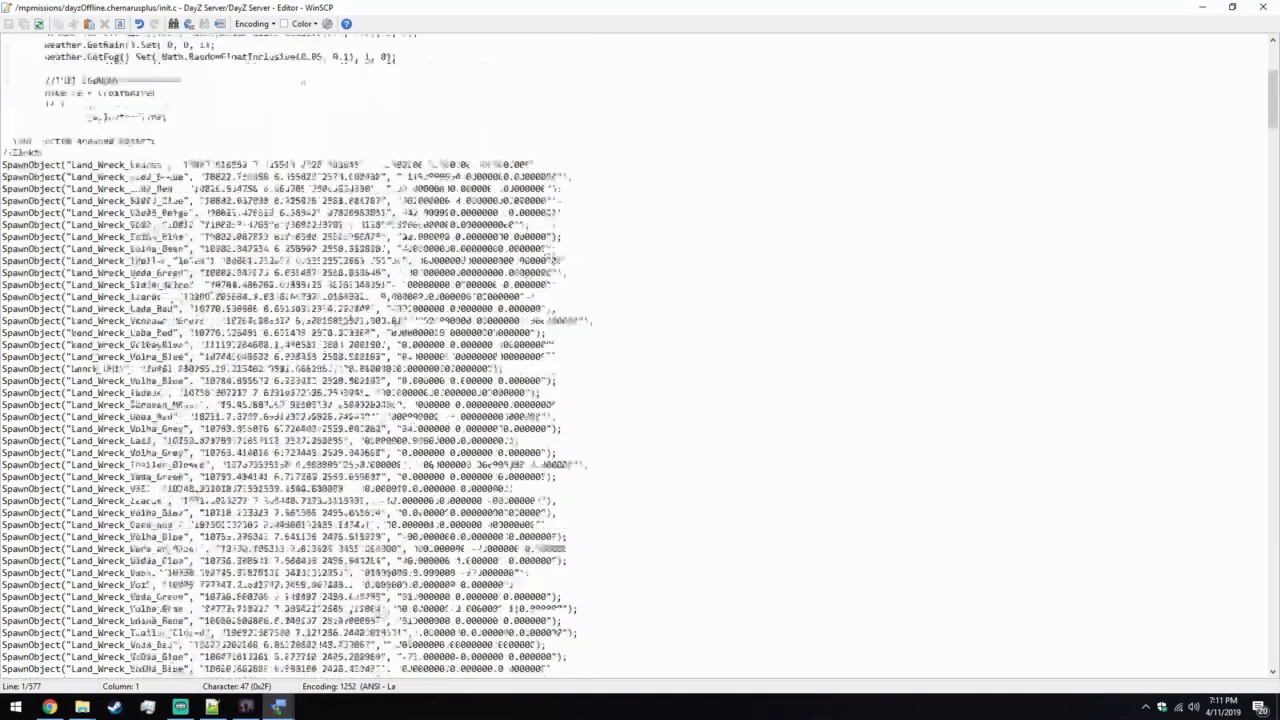
scroll(915, 85, "up", 7)
left_click(1232, 7)
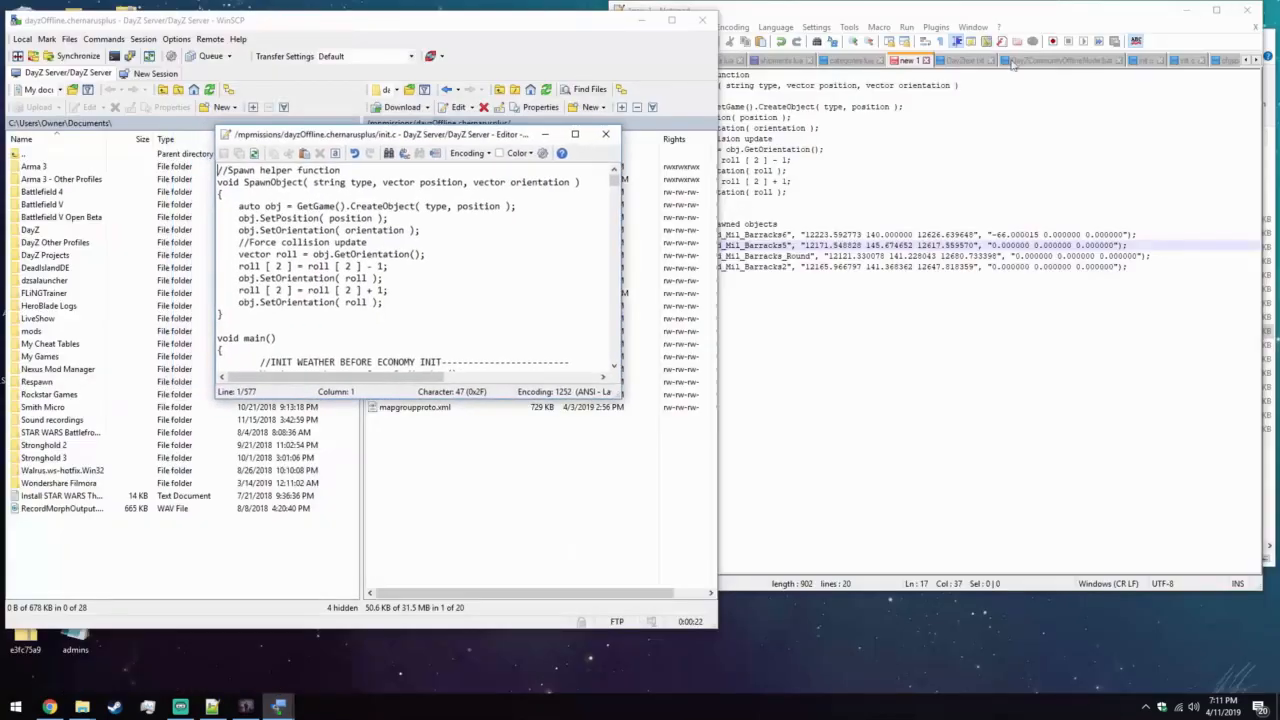
left_click_drag(619, 394, 920, 592)
left_click_drag(443, 127, 443, 86)
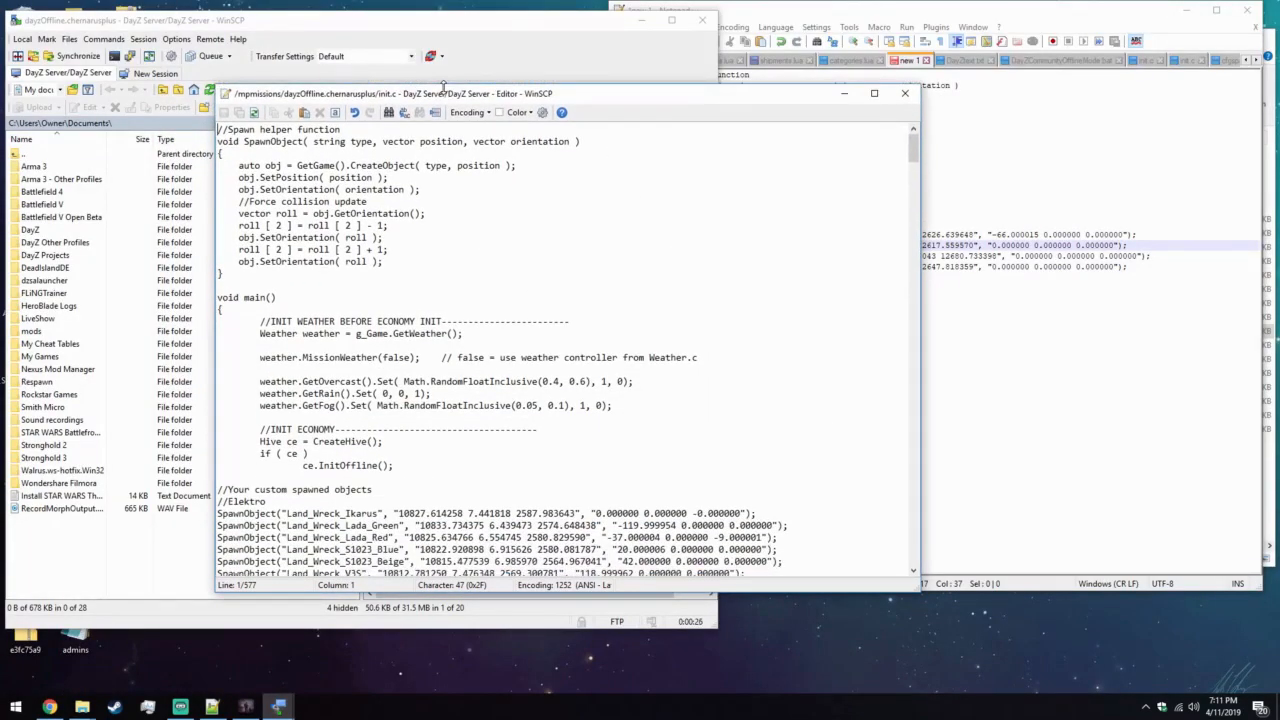
left_click_drag(571, 104, 386, 80)
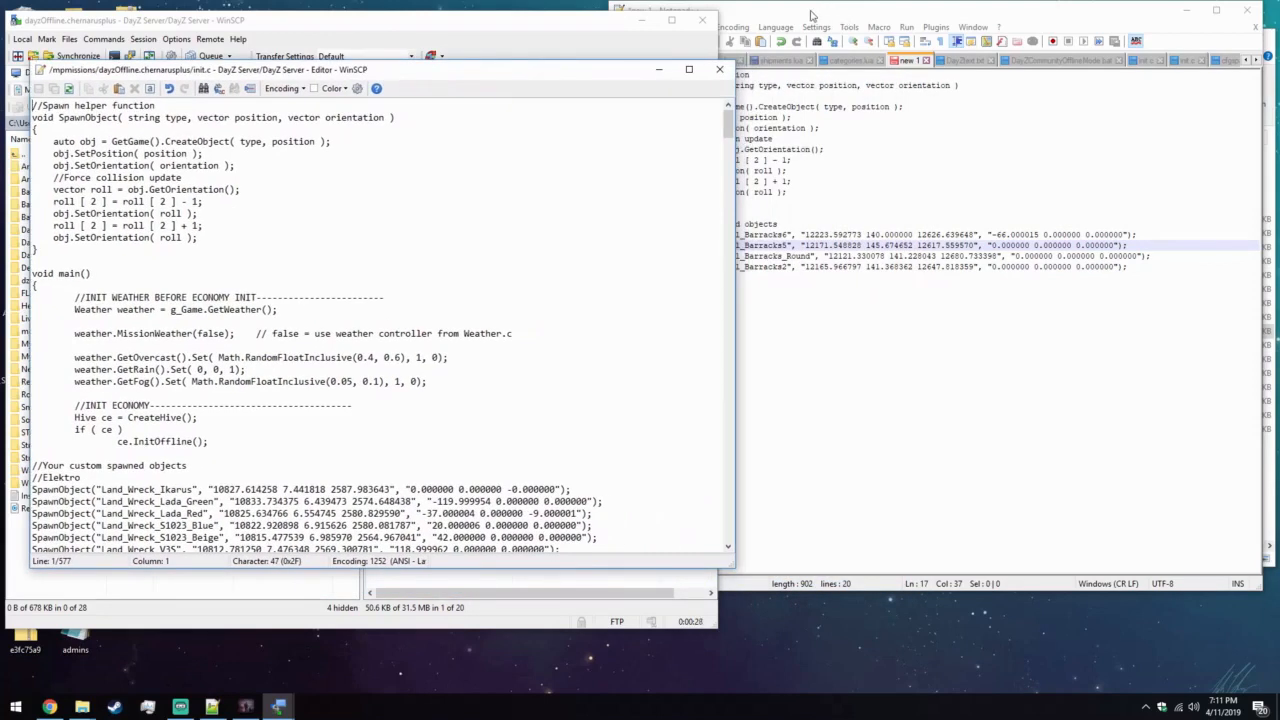
left_click_drag(811, 14, 907, 42)
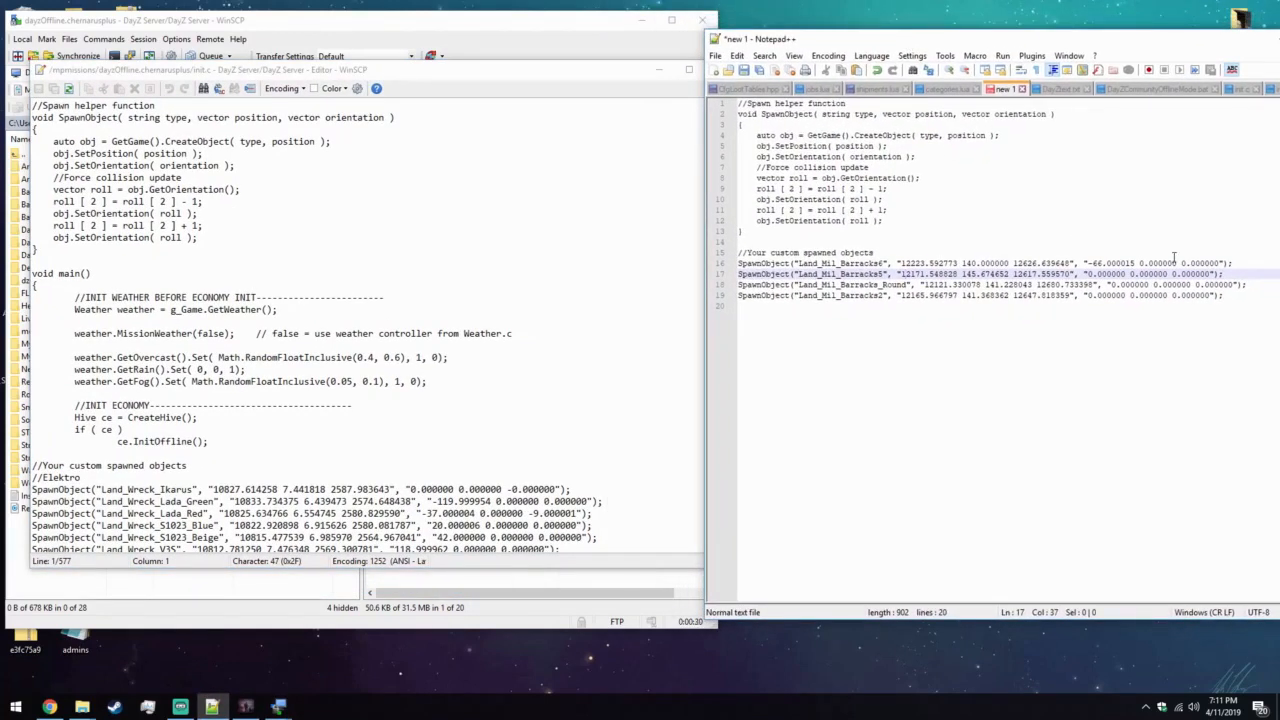
Compare the exported SpawnObject helper function with the one at the start of init.c by highlighting both.
left_click_drag(779, 231, 651, 100)
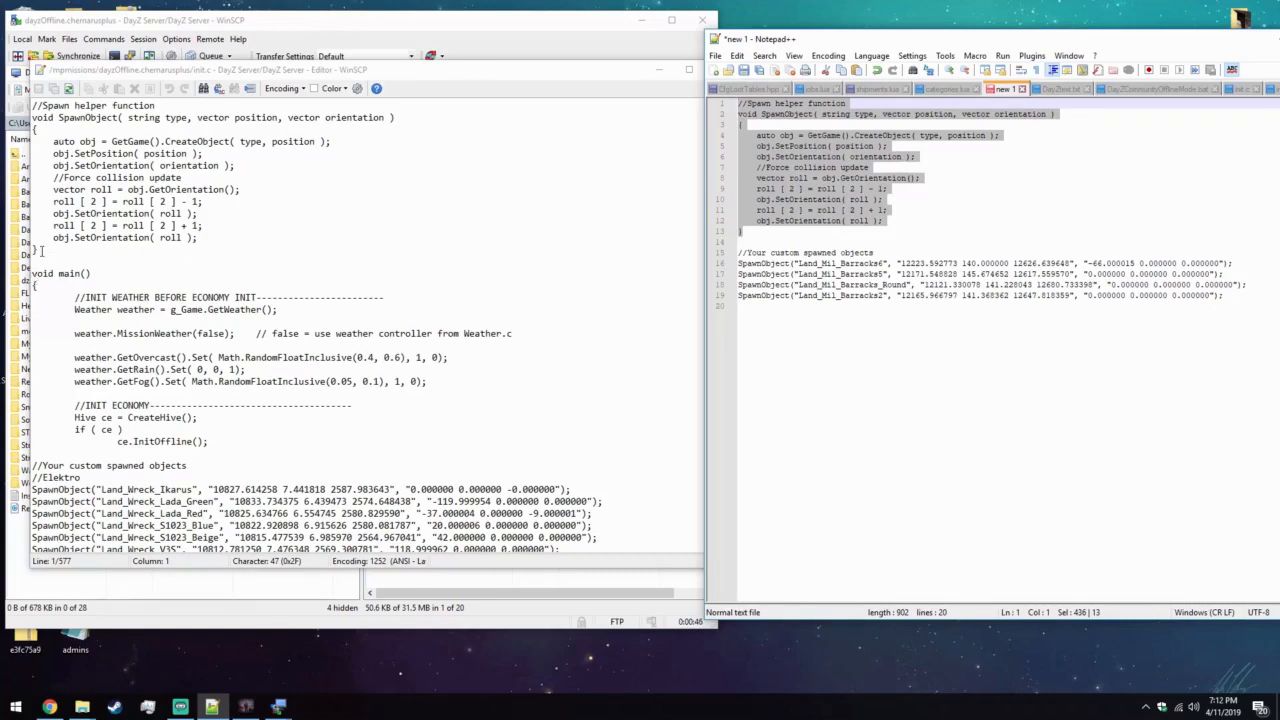
left_click(40, 251)
left_click_drag(40, 251, 213, 261)
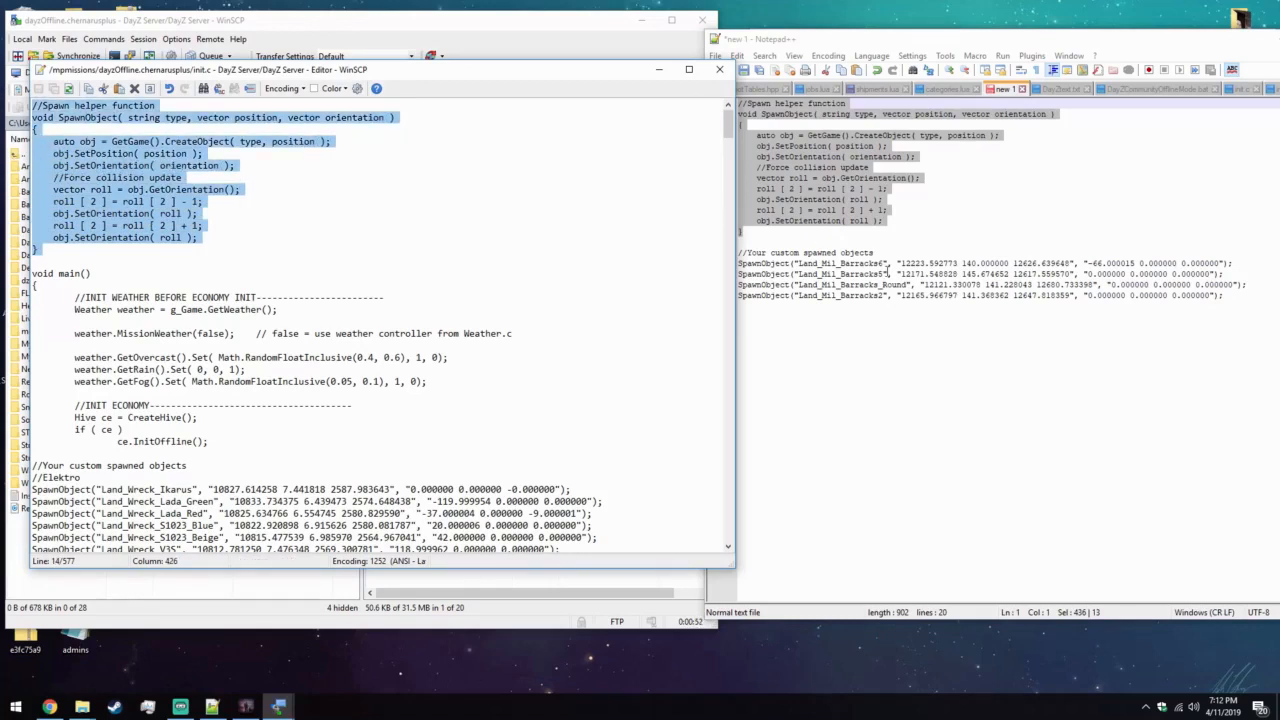
Copy the custom spawned objects block with the four barracks lines into init.c, just above the DATE RESET AFTER ECONOMY INIT section.
left_click(887, 273)
left_click_drag(738, 252, 1250, 293)
key("ctrl+c")
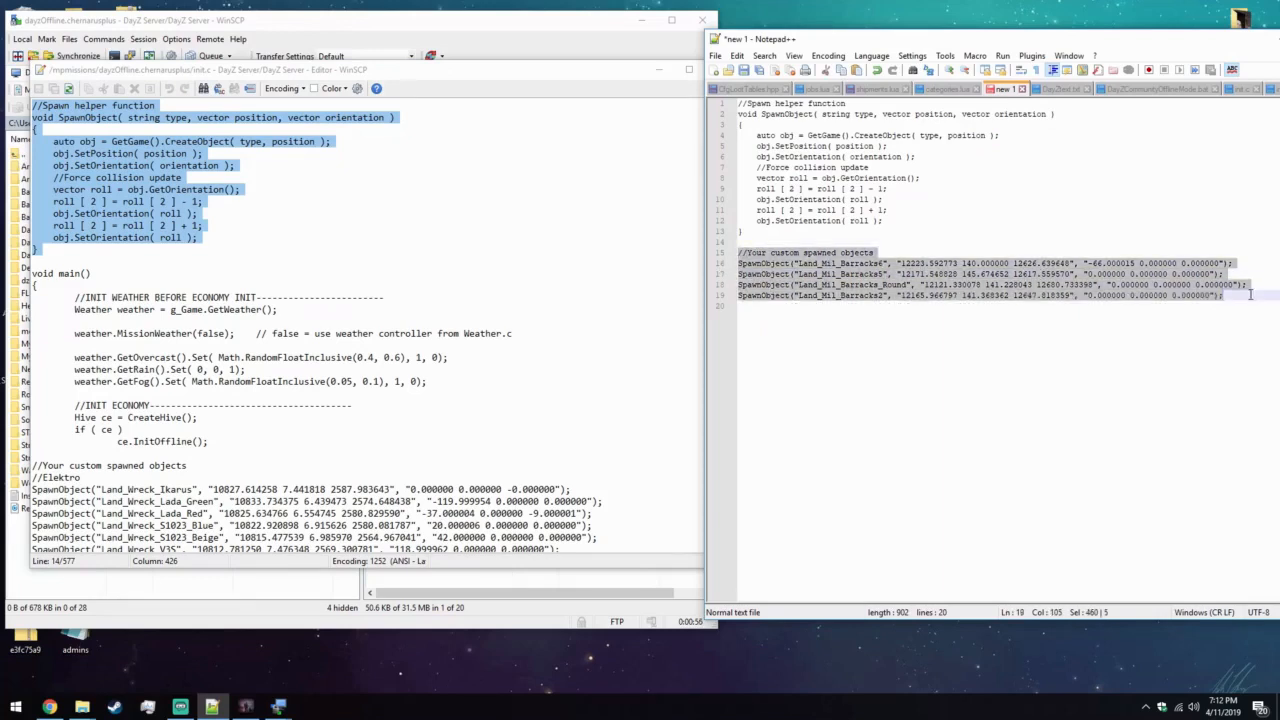
left_click(662, 253)
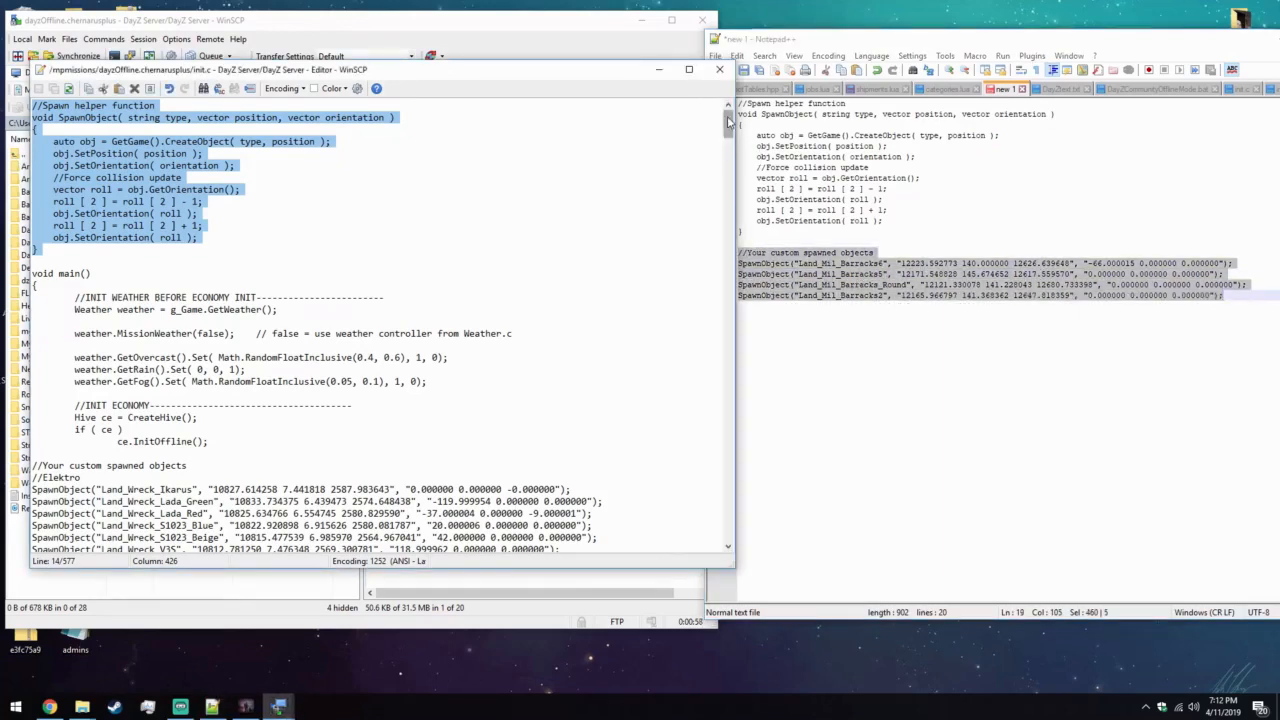
left_click_drag(728, 124, 709, 486)
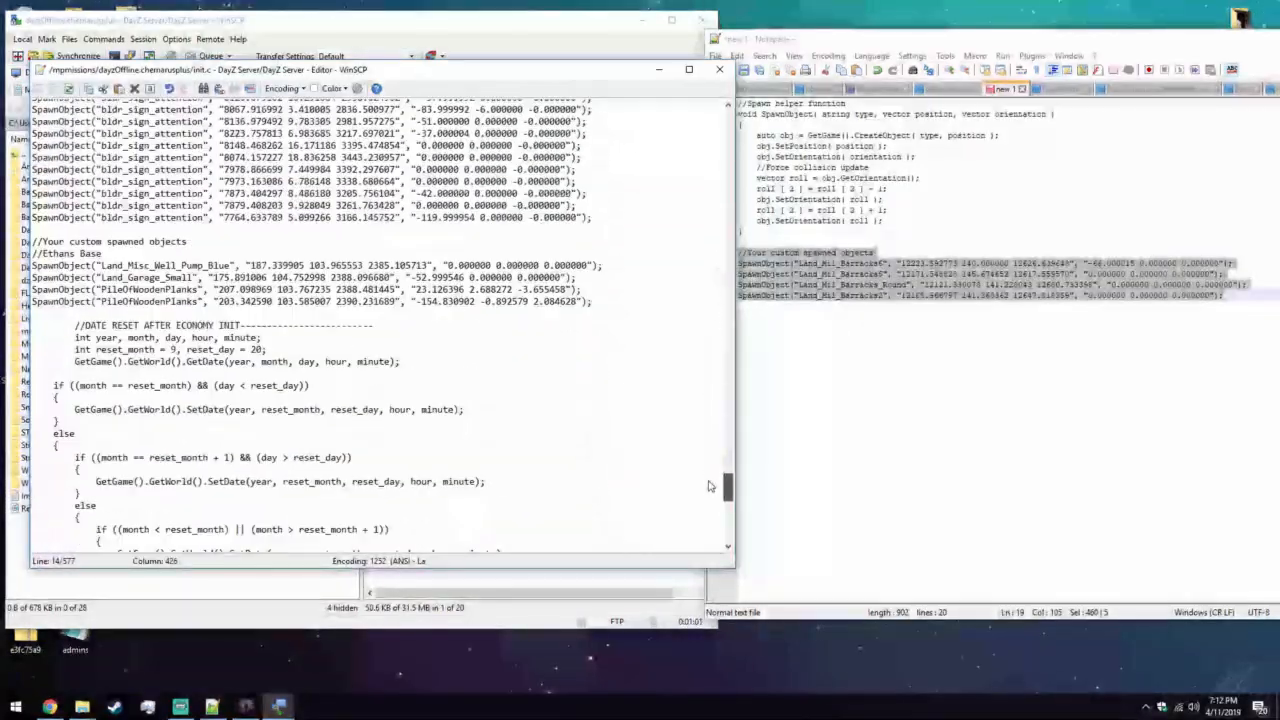
left_click(626, 299)
key("Return")
key("Return")
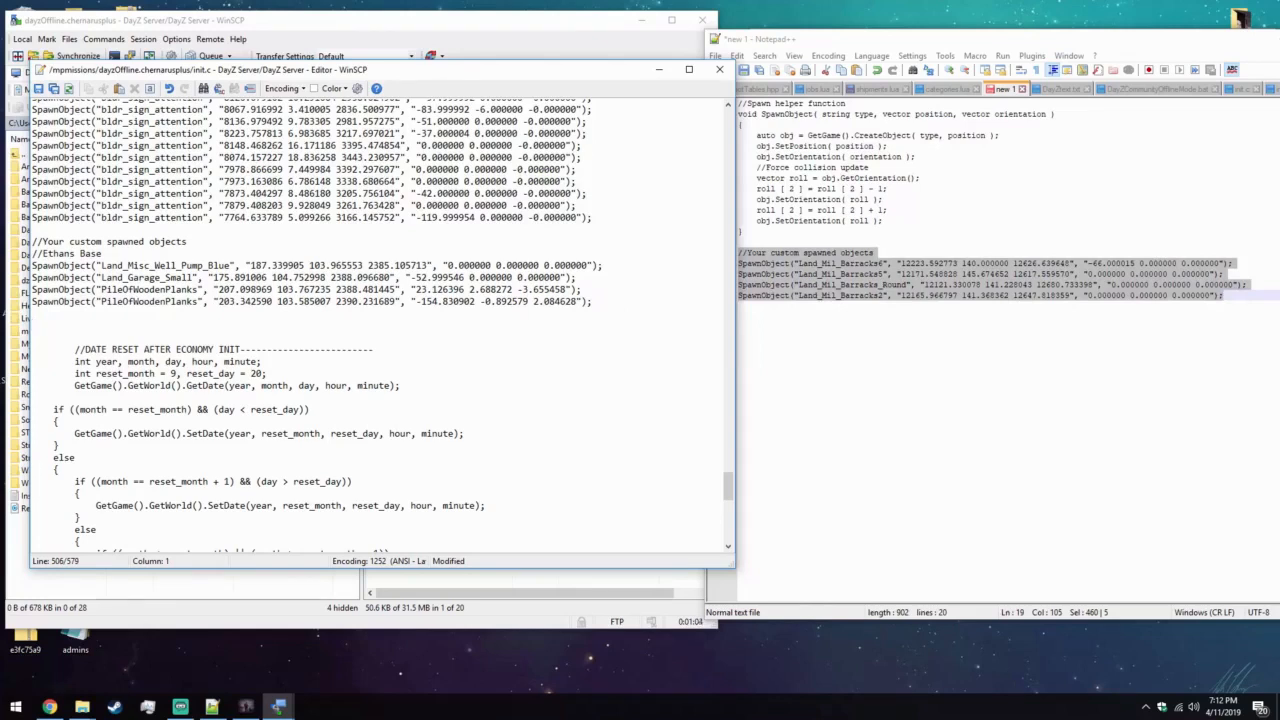
key("ctrl+v")
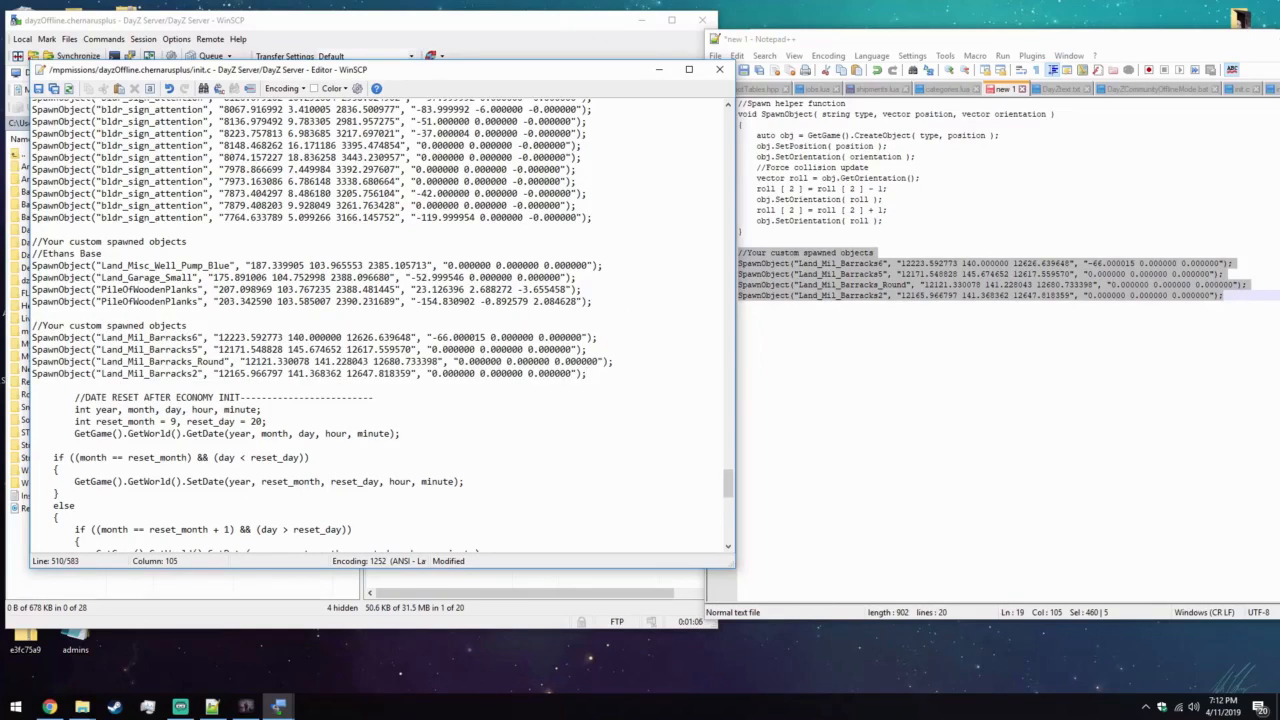
Change the comment above the pasted barracks lines to //NEAF, then save init.c to the server and close its editor.
left_click_drag(195, 329, 42, 326)
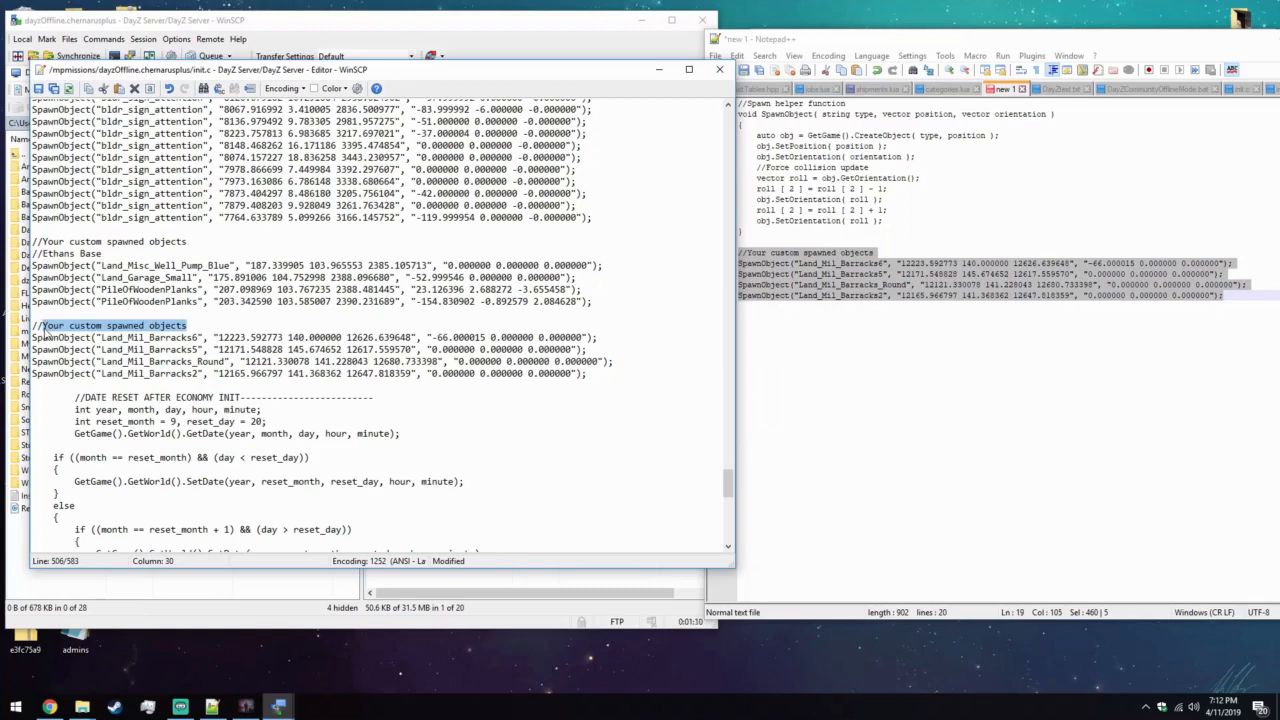
key("BackSpace")
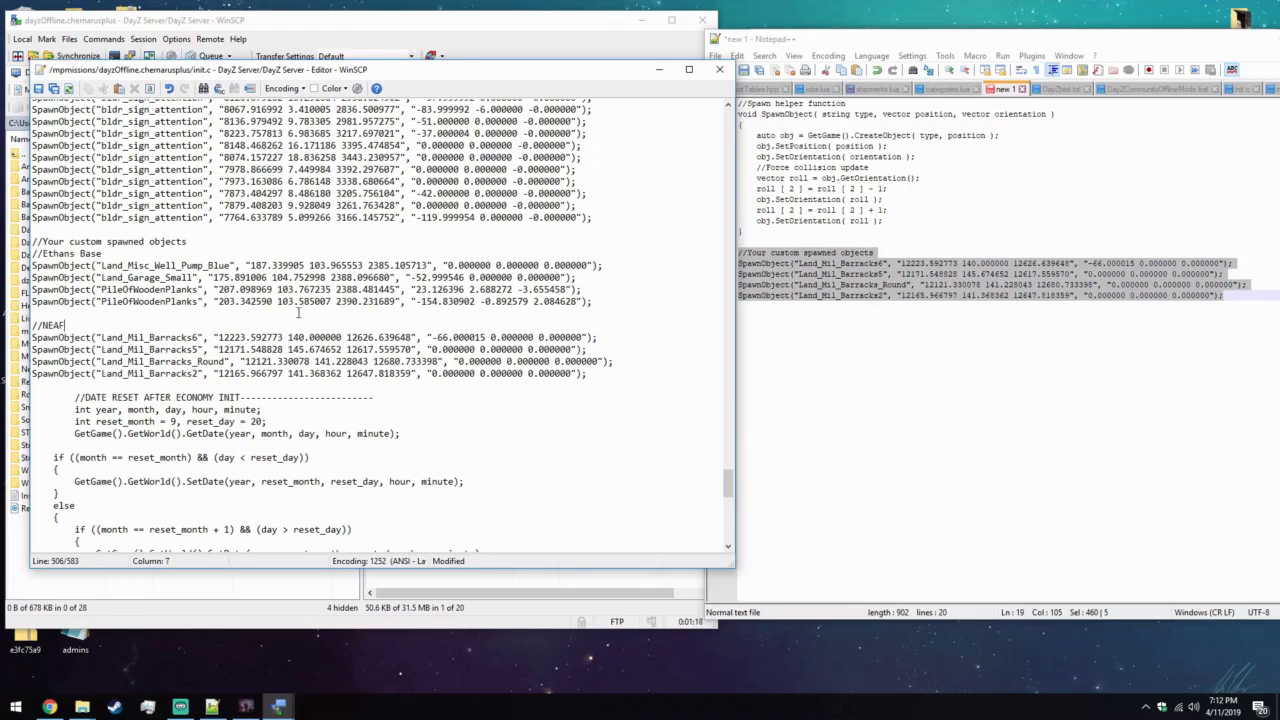
left_click(39, 89)
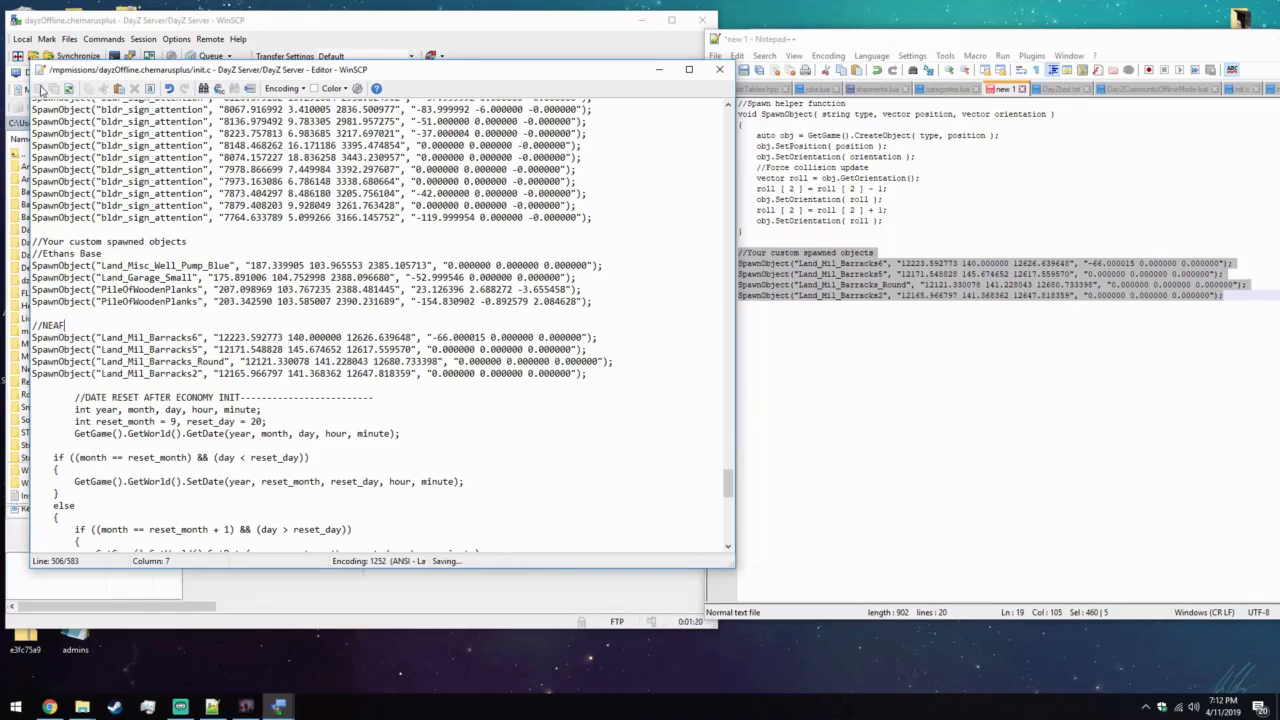
left_click(719, 69)
Clear the desktop by putting away Notepad++, closing the DayZCommunityOfflineMode.ChernarusPlus folder window and minimizing WinSCP.
left_click_drag(1209, 38, 934, 63)
left_click(1013, 58)
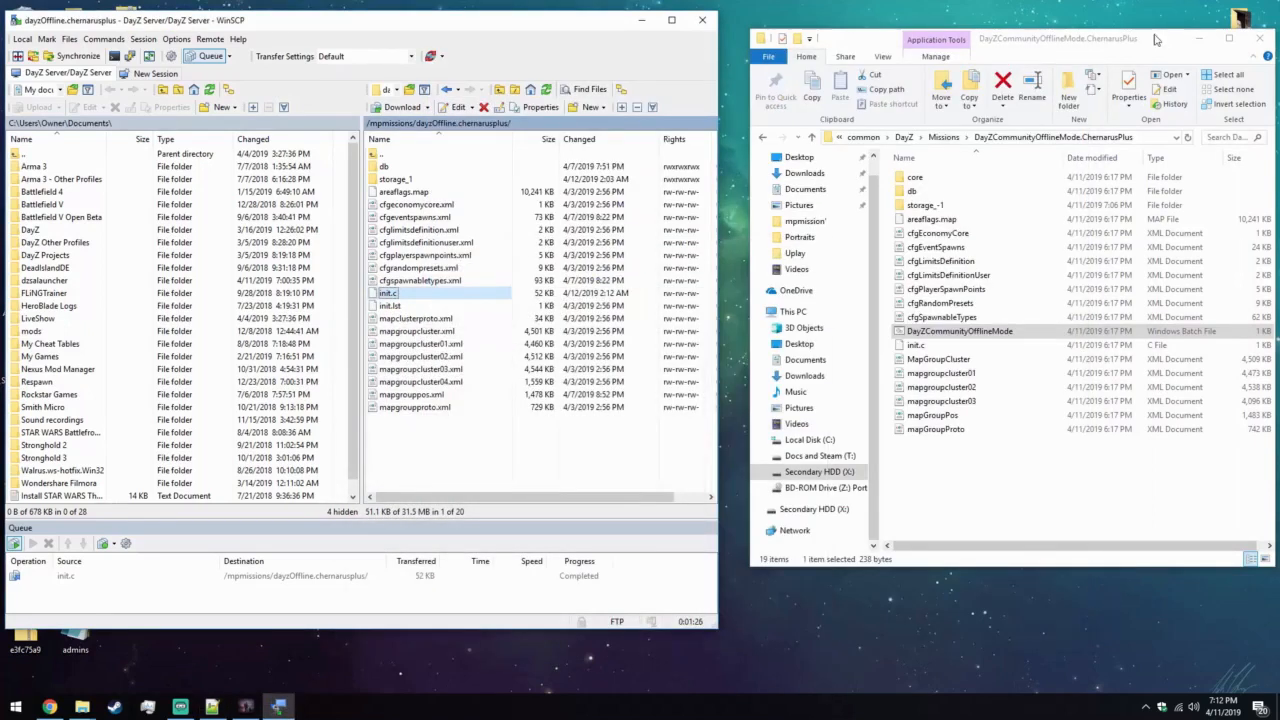
left_click(1258, 39)
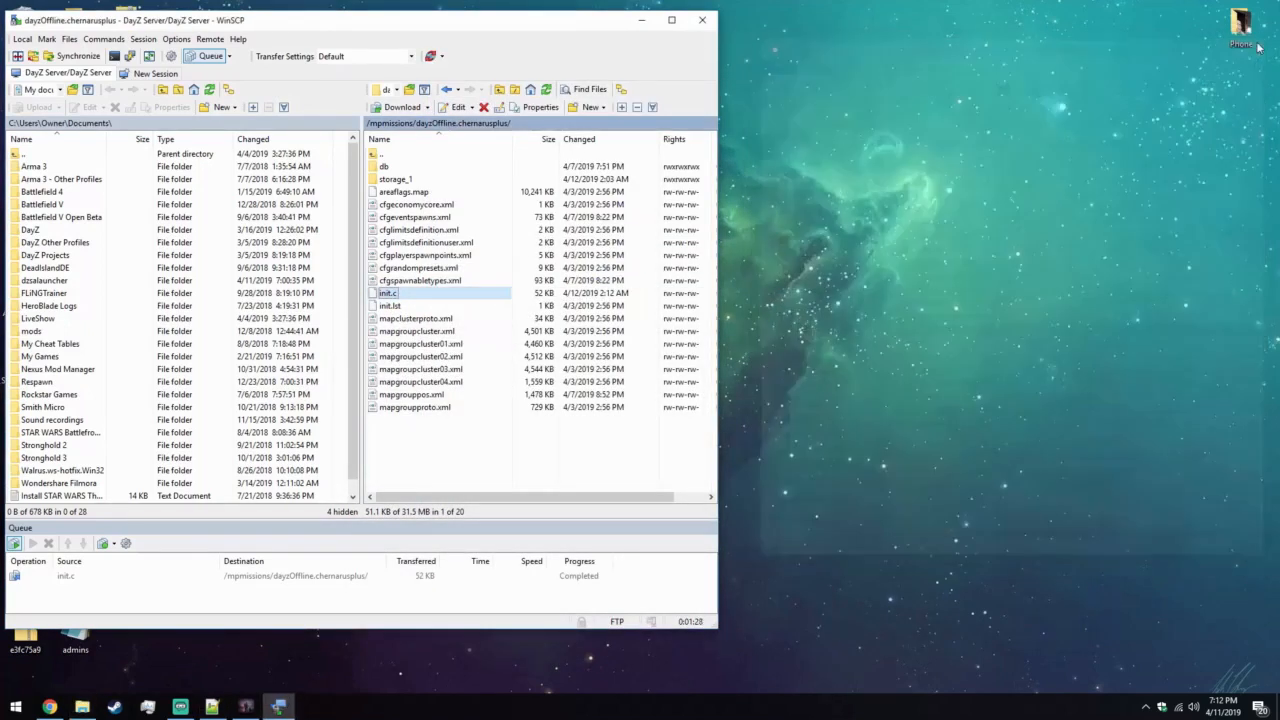
left_click_drag(592, 28, 795, 30)
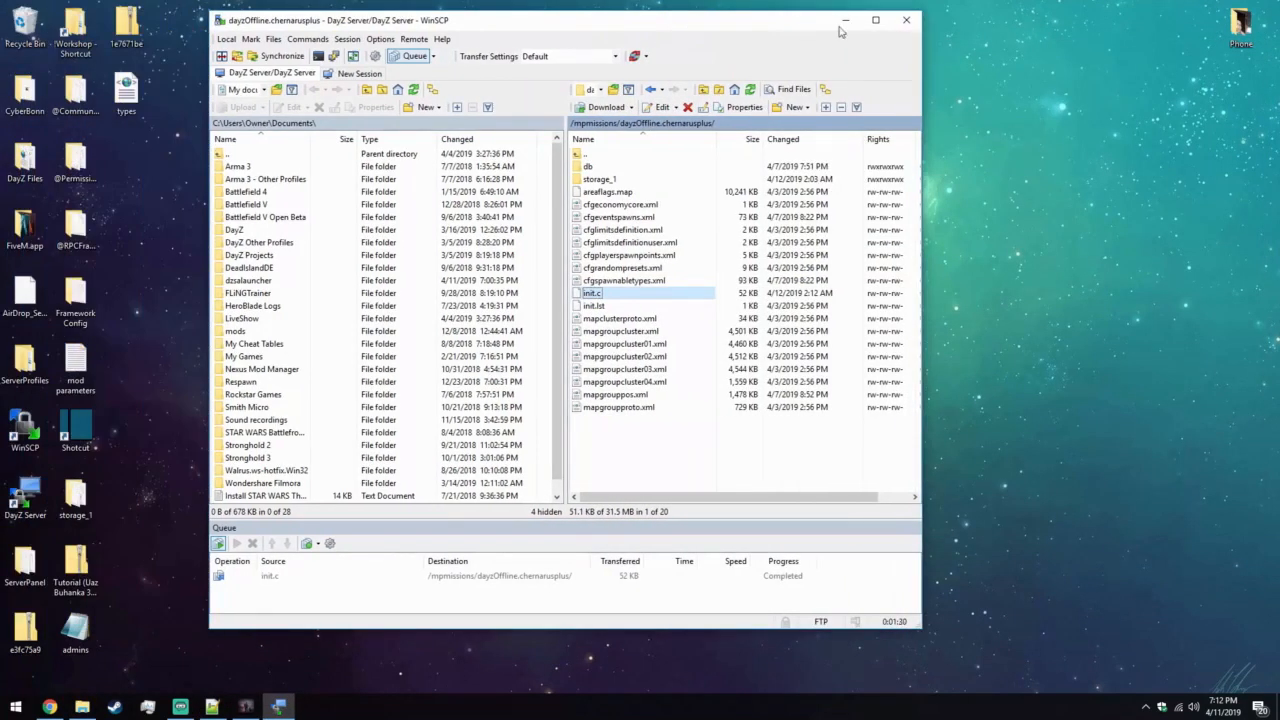
left_click(843, 20)
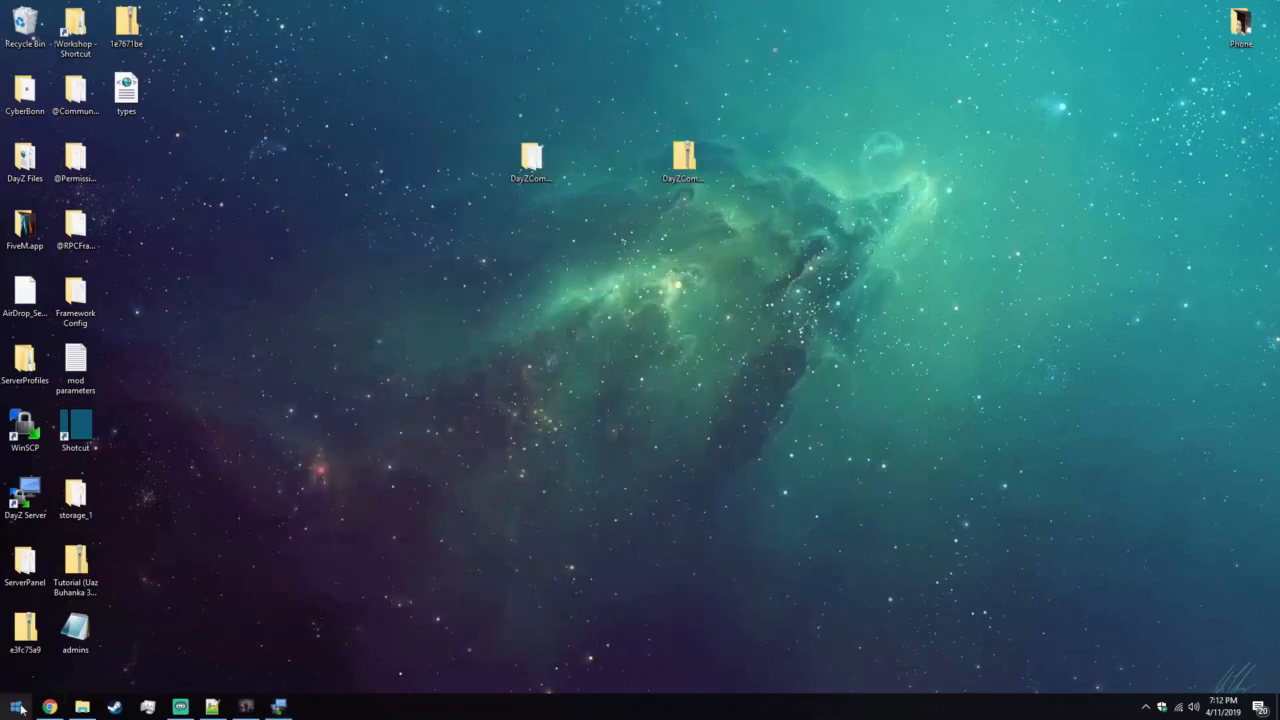
Switch to Chrome and turn on the offline DayZ server from its g-portal status page.
left_click(49, 706)
left_click(79, 13)
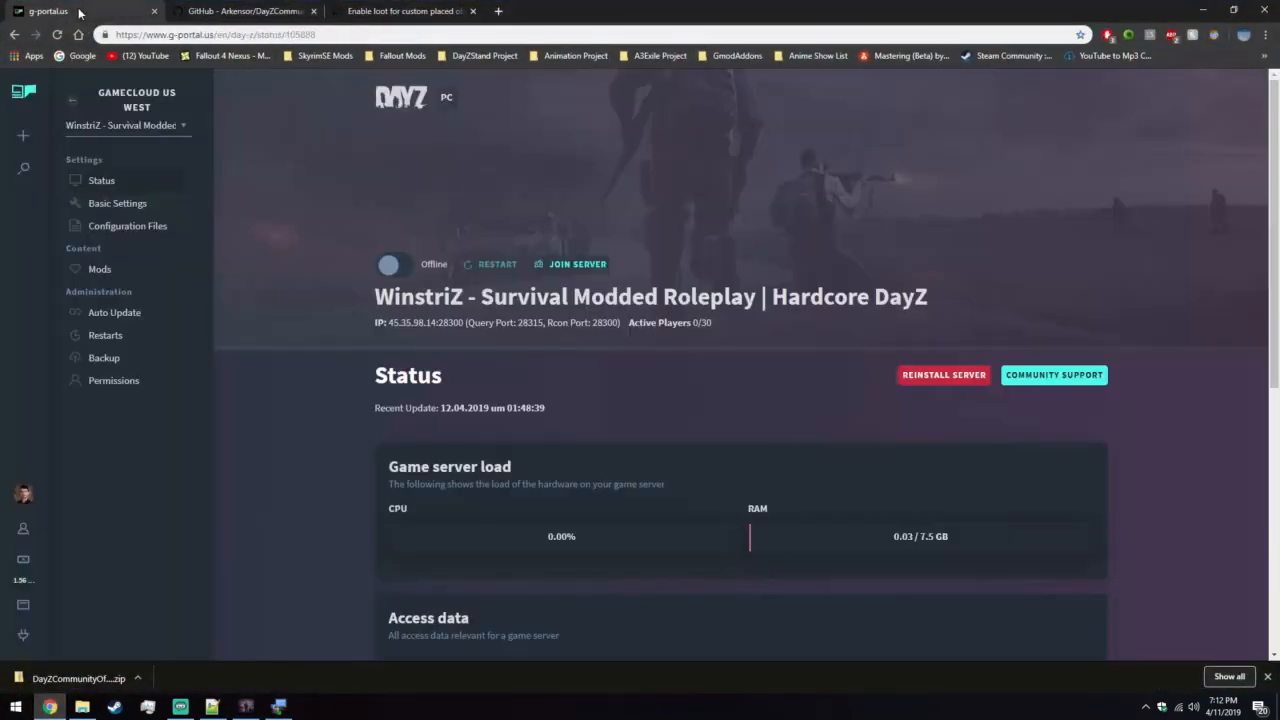
left_click(395, 274)
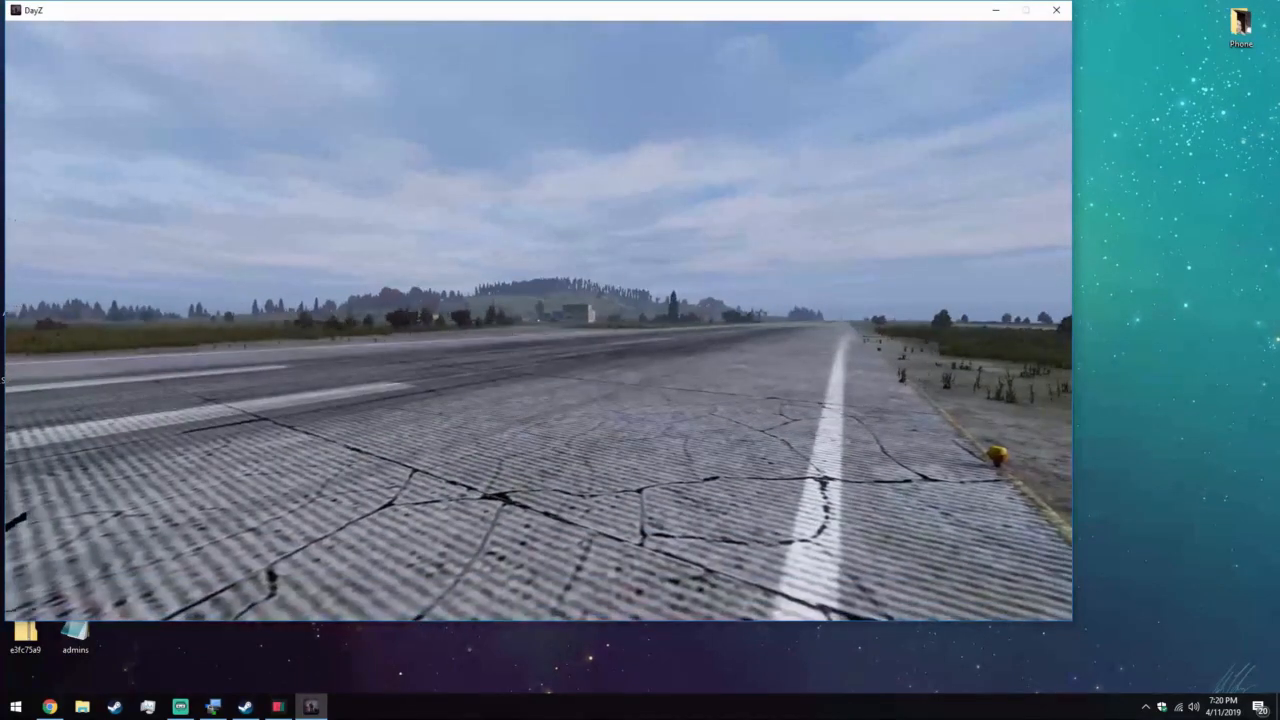
Run across the airstrip, looking over the placed buildings, to the helicopter wreck between the barracks and the two-storey building.
key("Return")
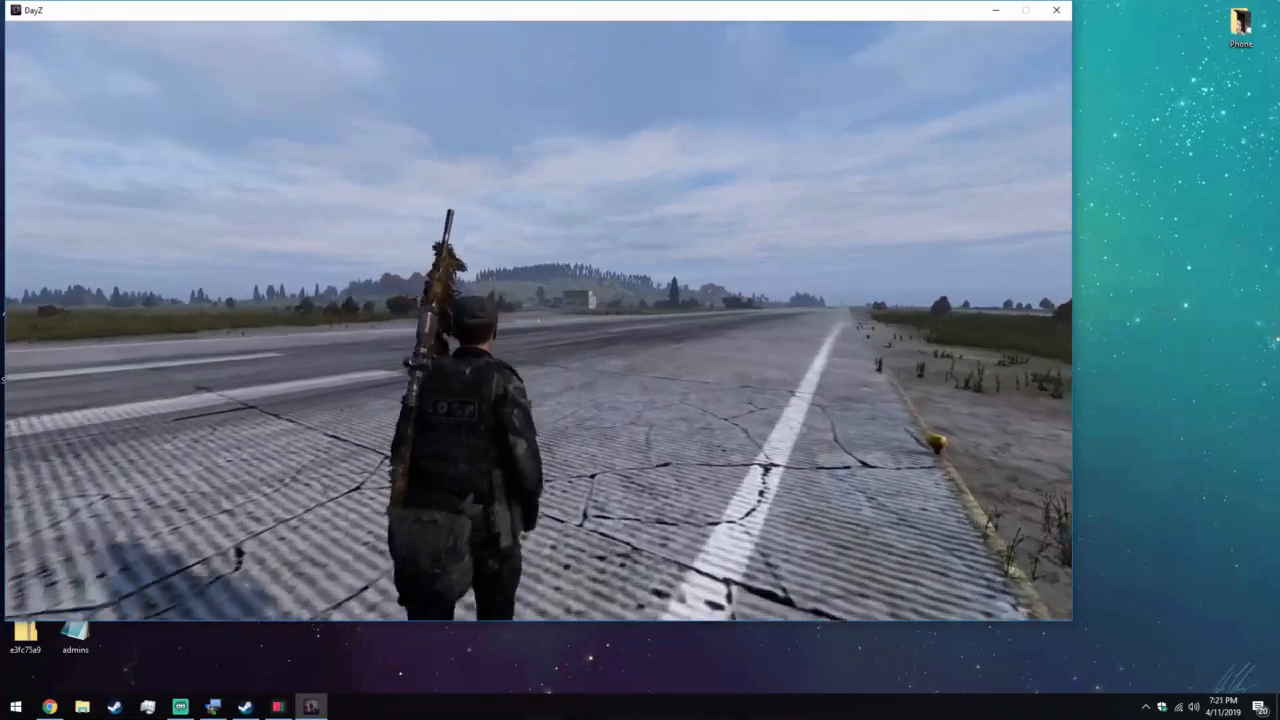
key("w")
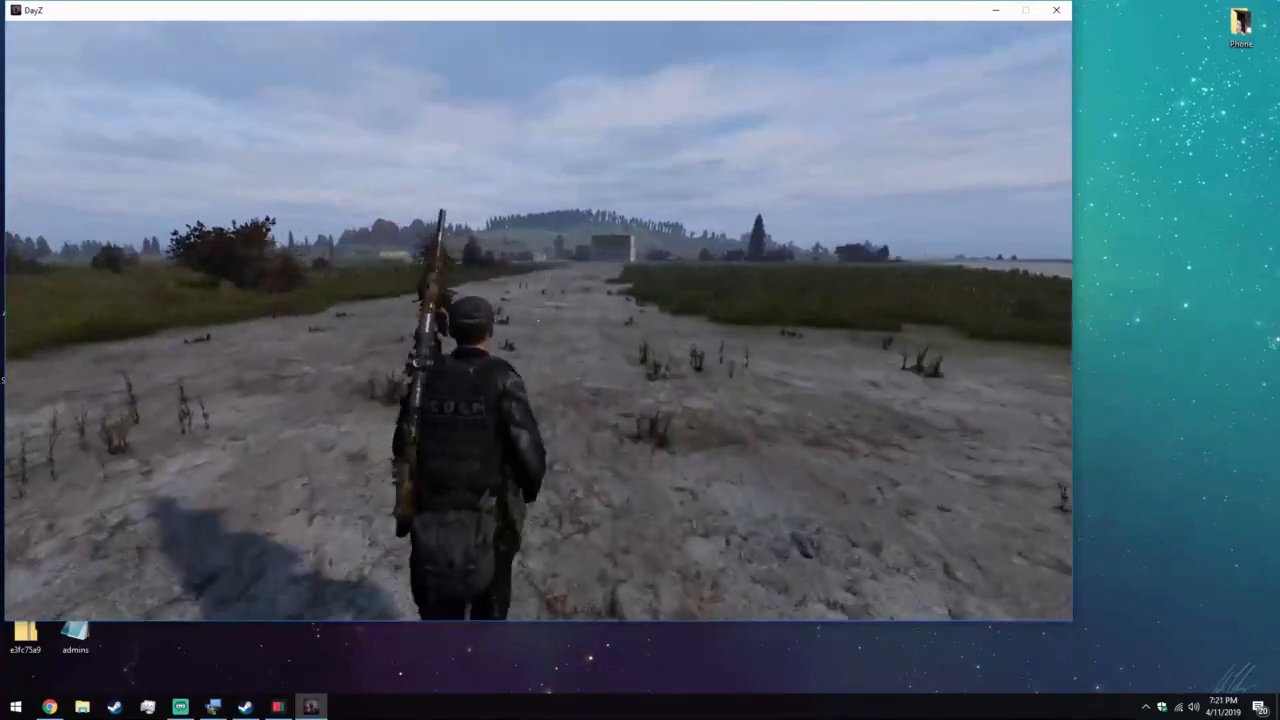
key("w")
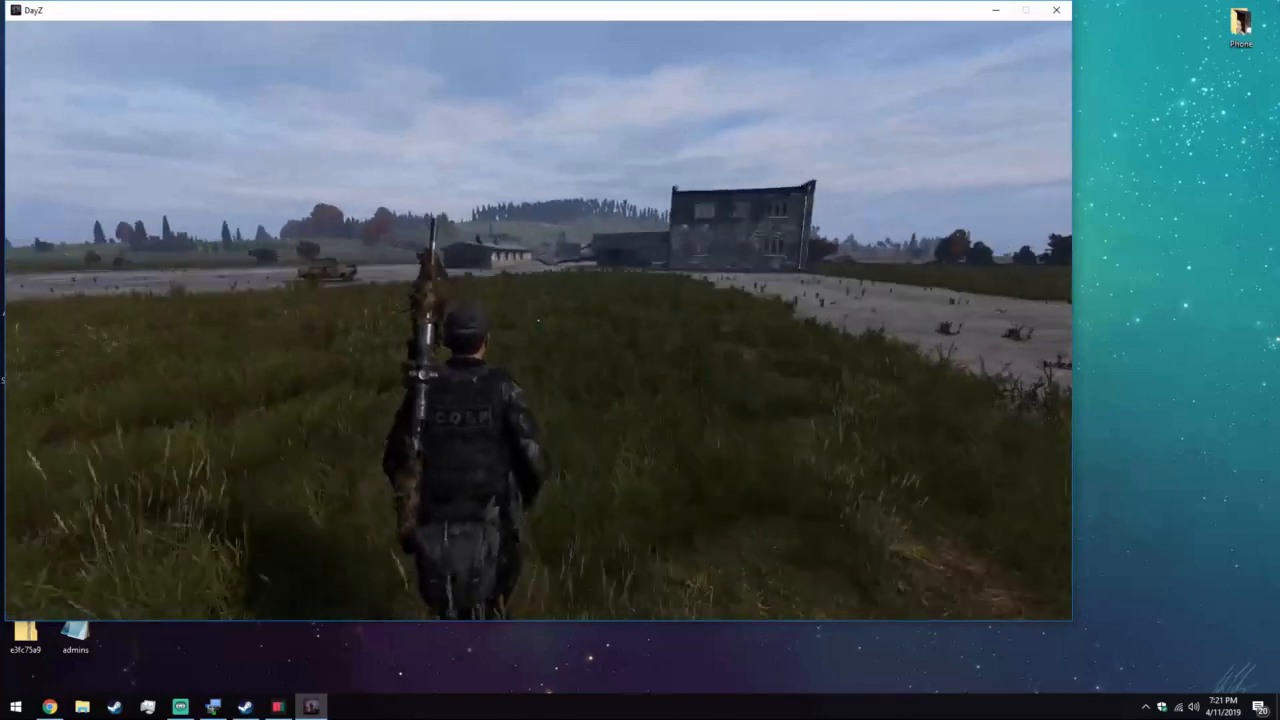
key("w")
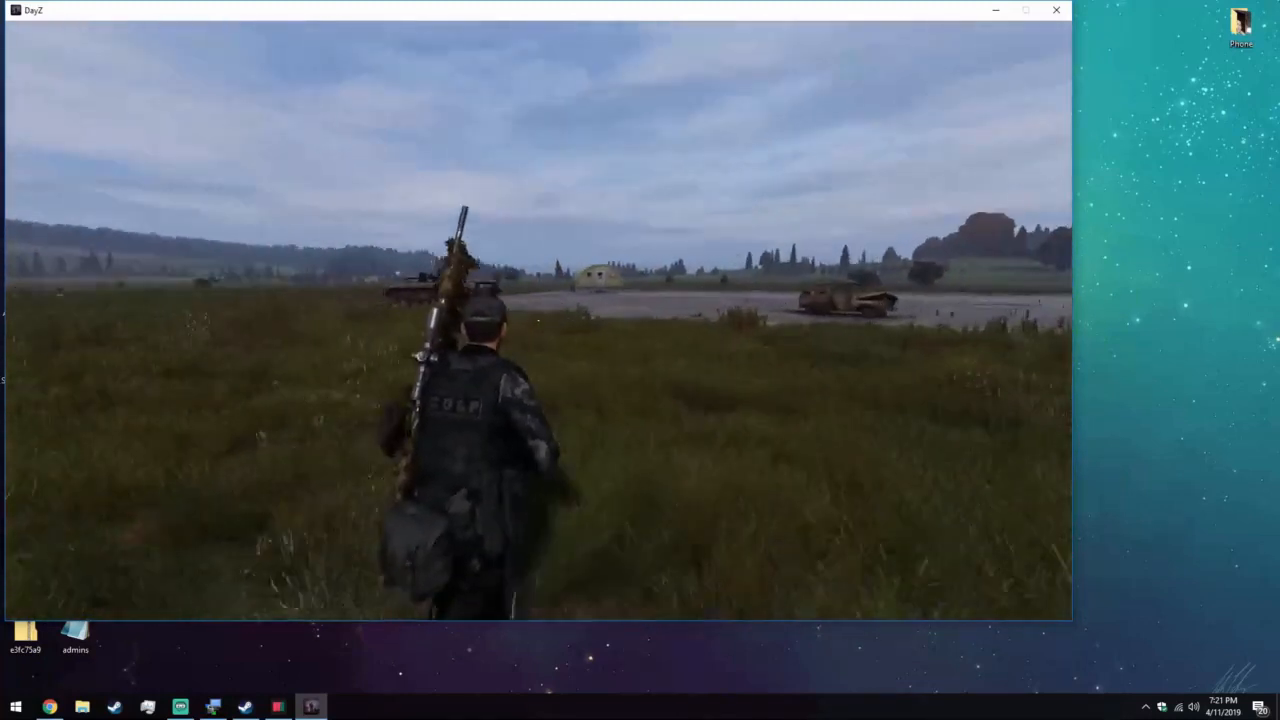
key("w")
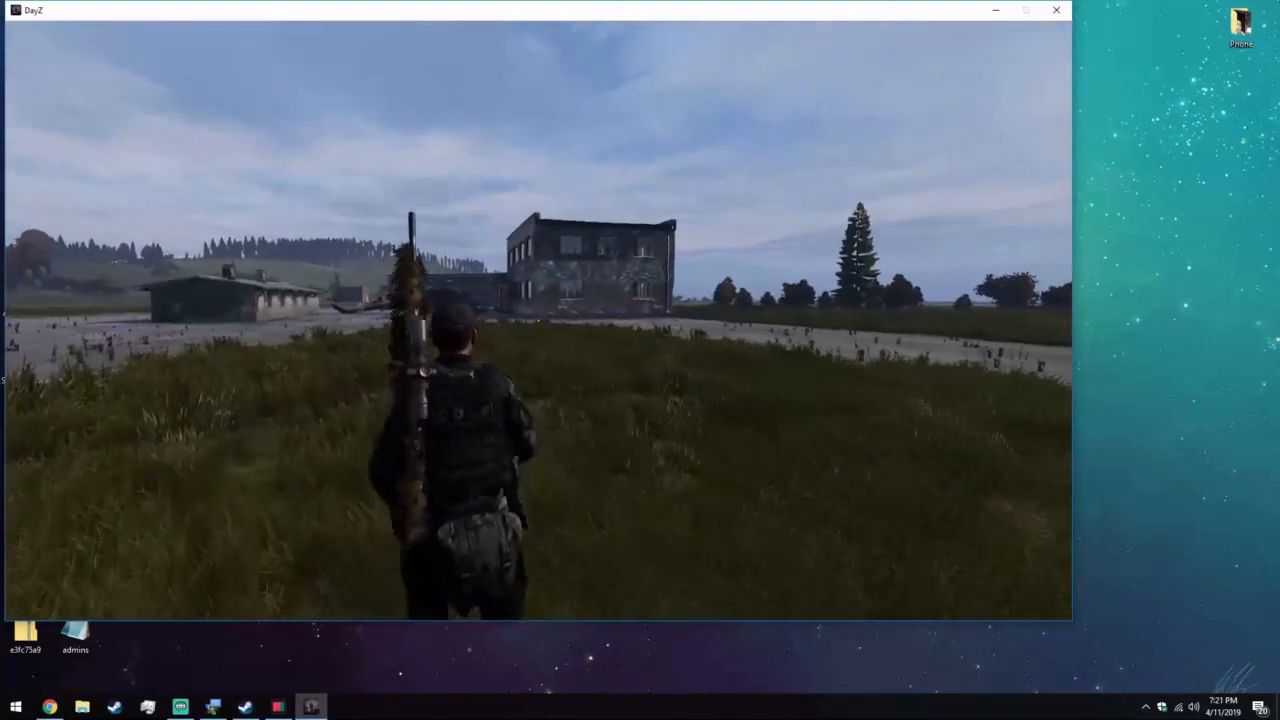
key("w")
key("w")
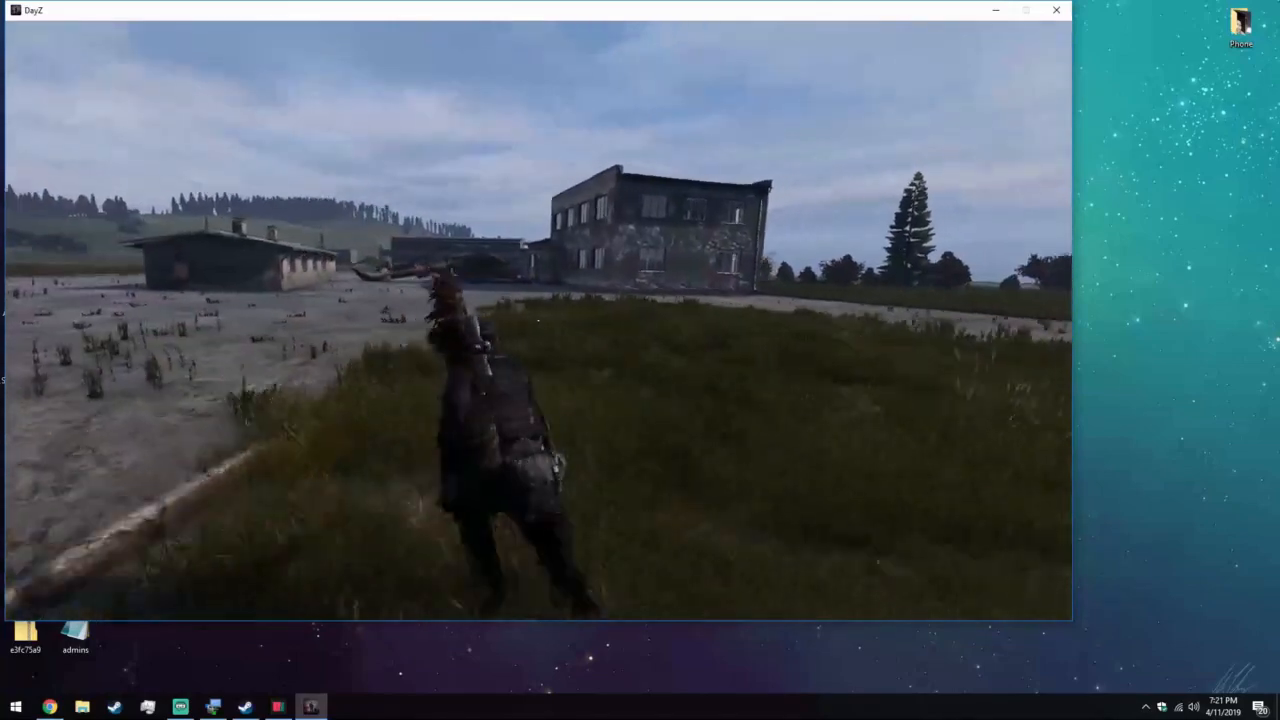
key("w")
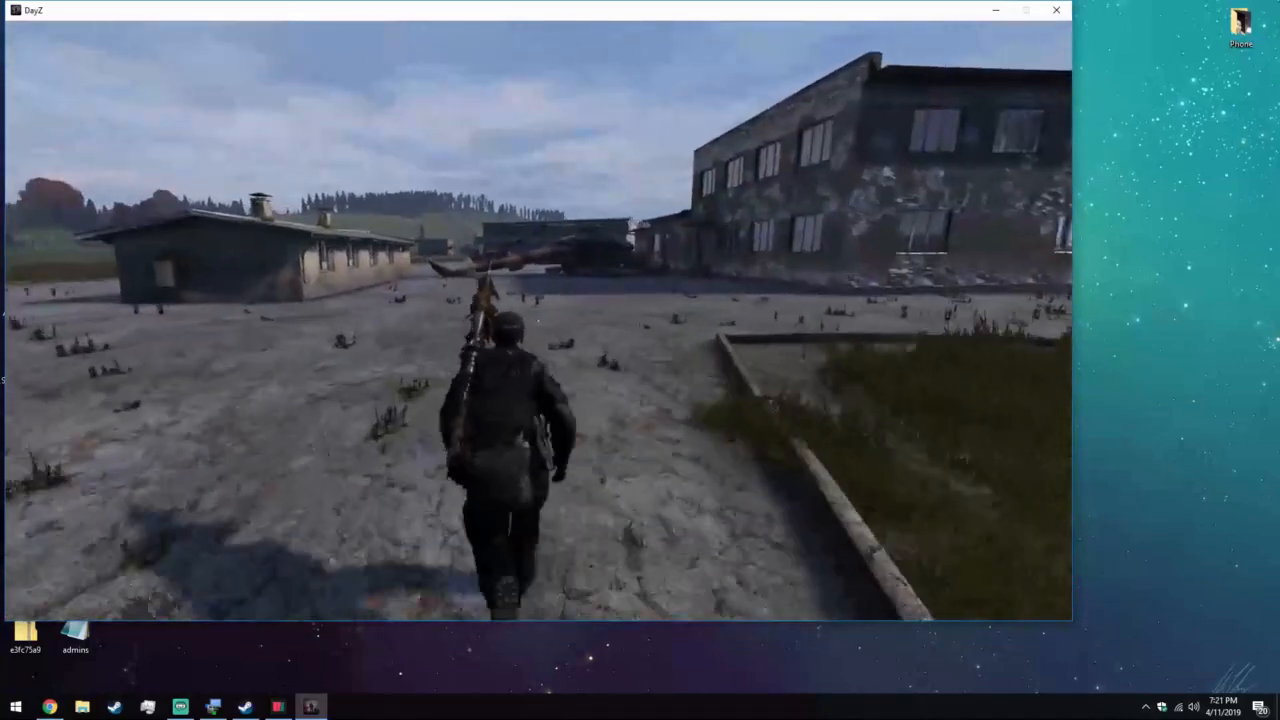
key("w")
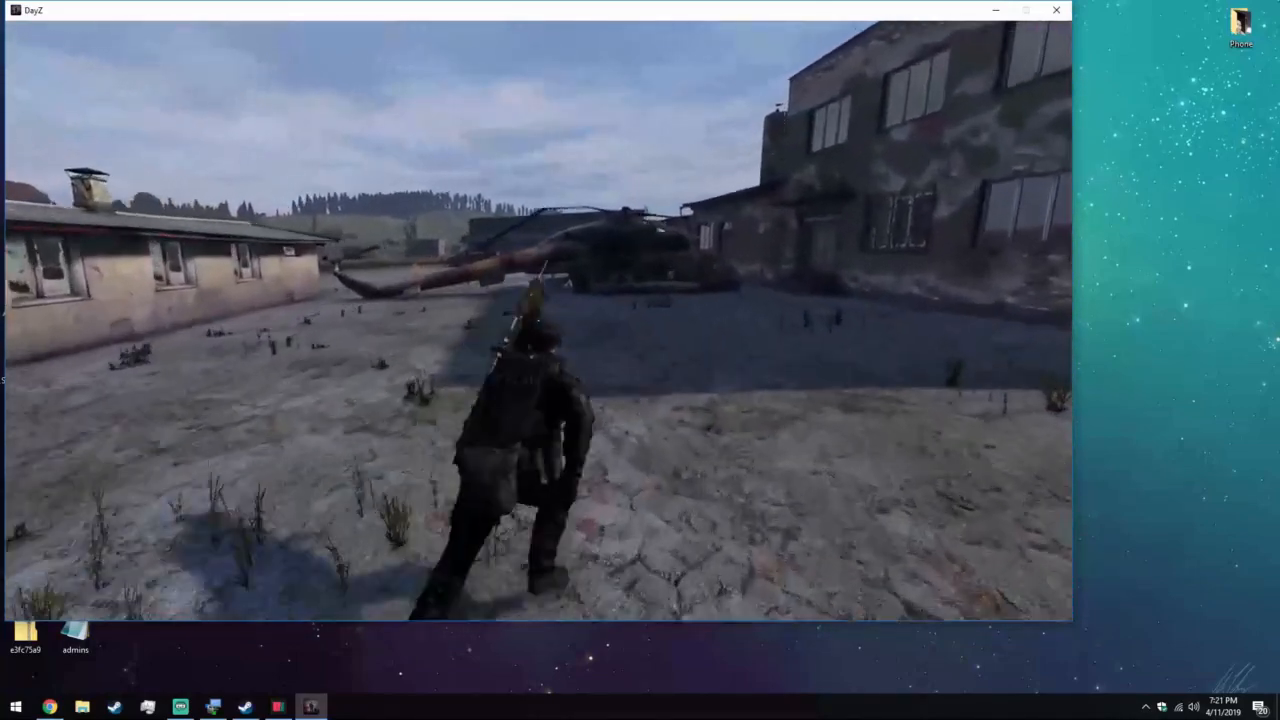
key("w")
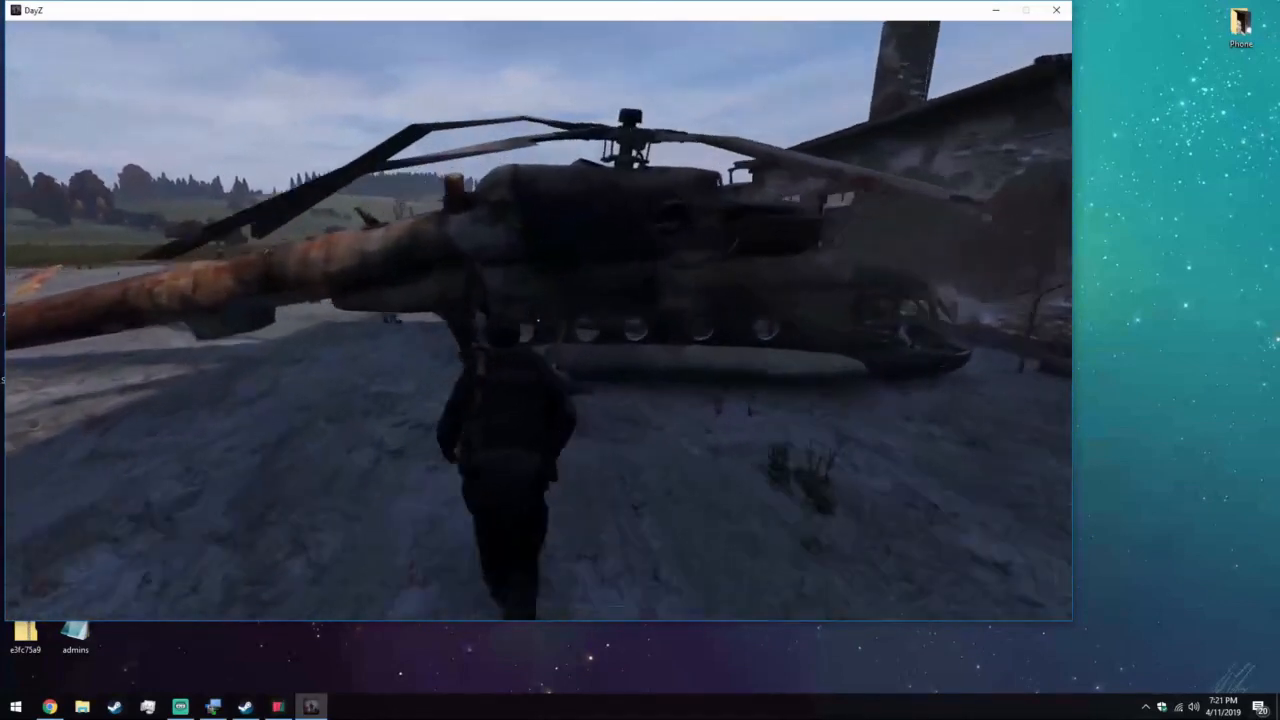
Delete the helicopter wreck with the Object Spawner's Delete On Cursor function in Community Online Tools.
key("y")
left_click(965, 88)
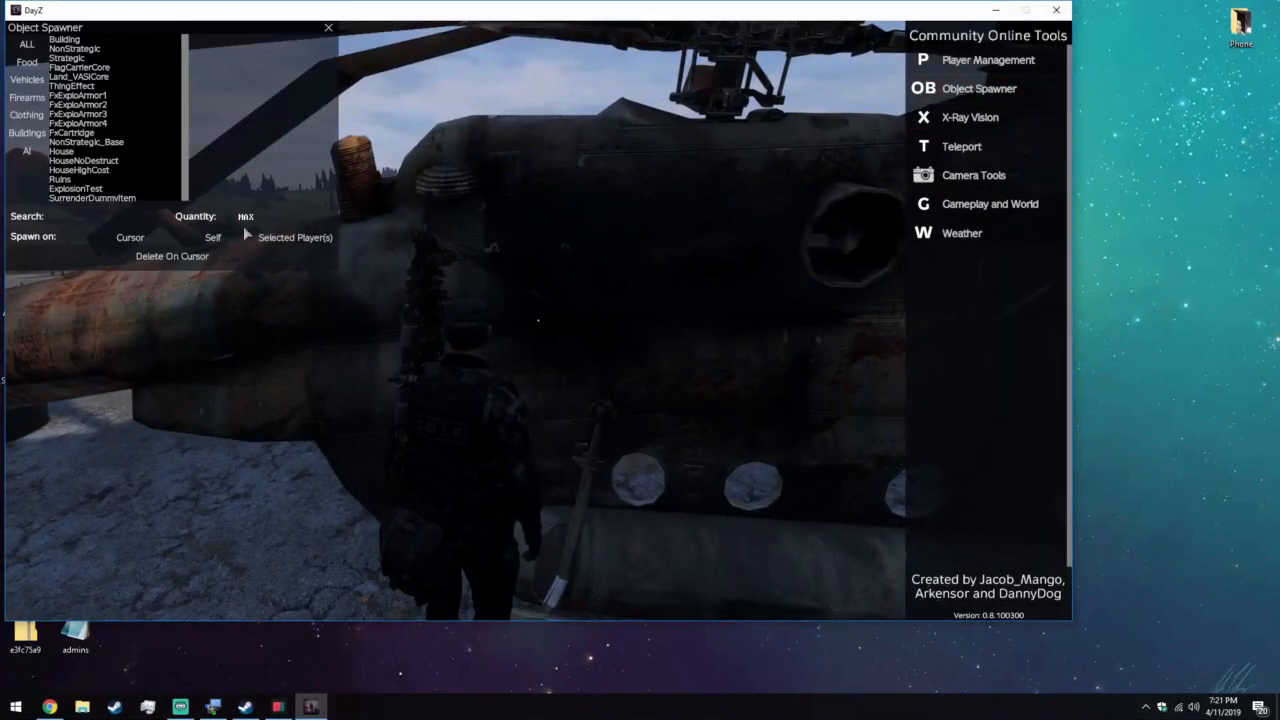
key("y")
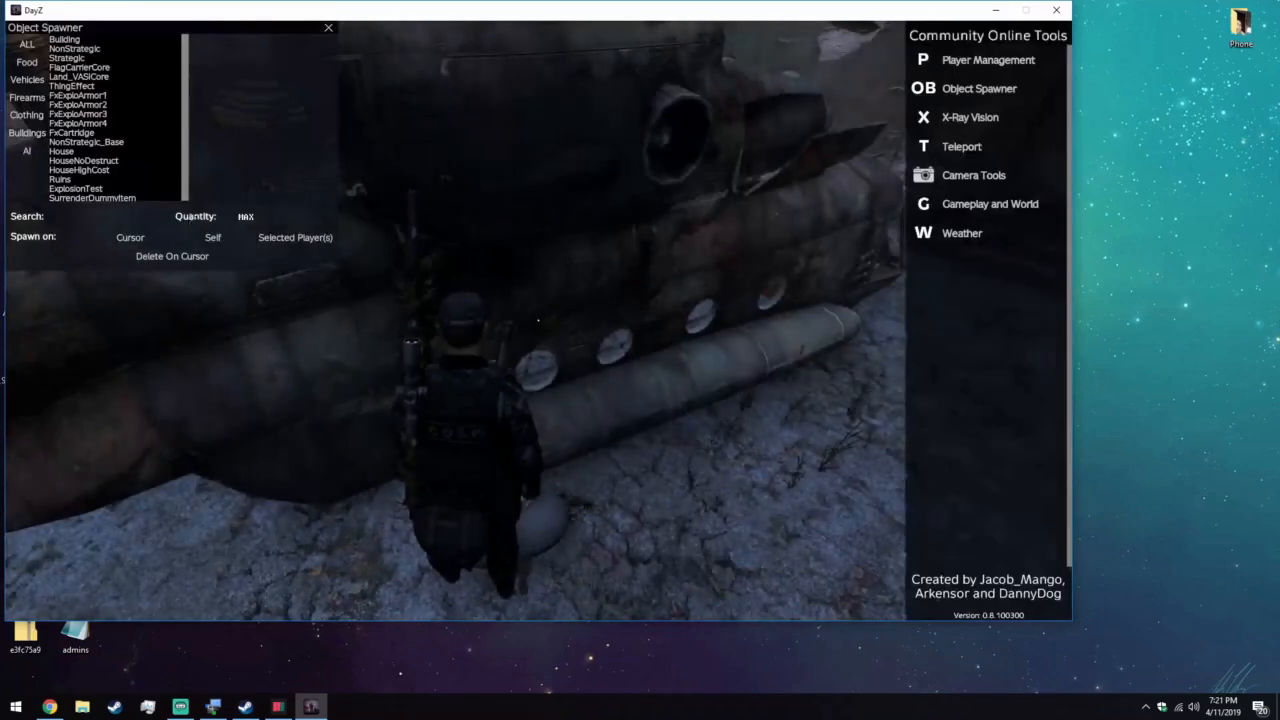
key("y")
key("v")
key("y")
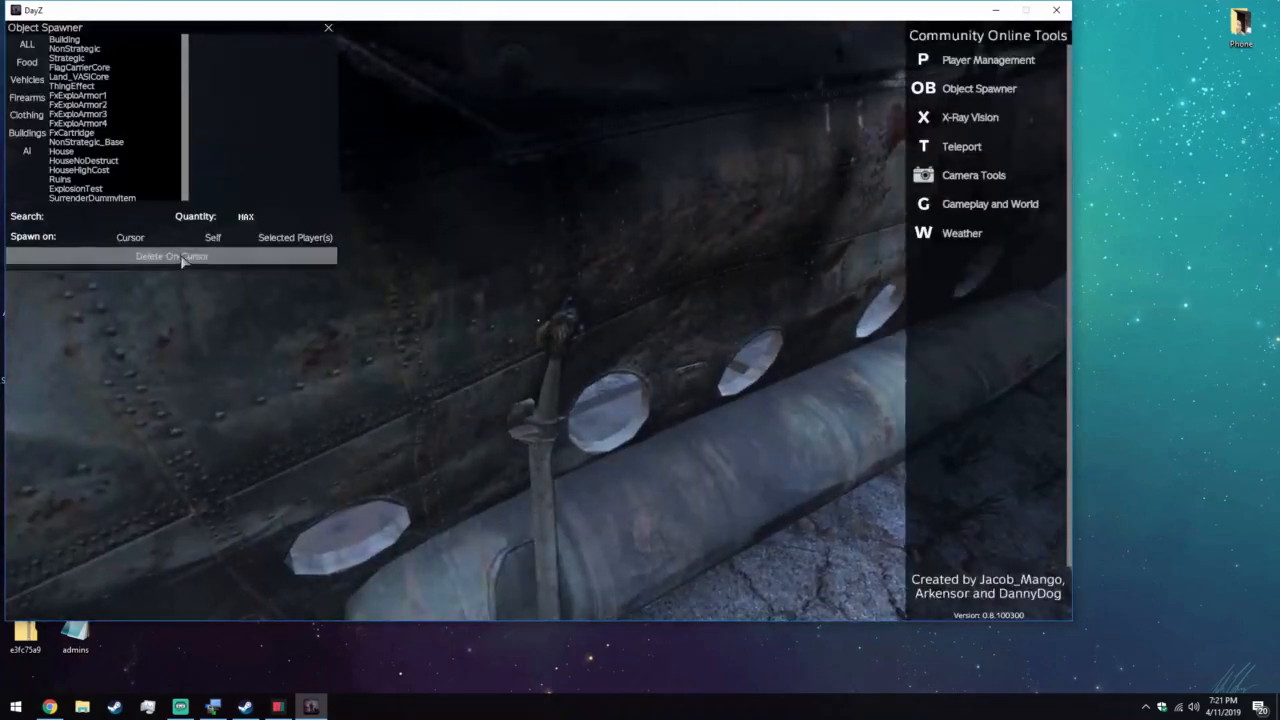
left_click(183, 259)
key("y")
key("v")
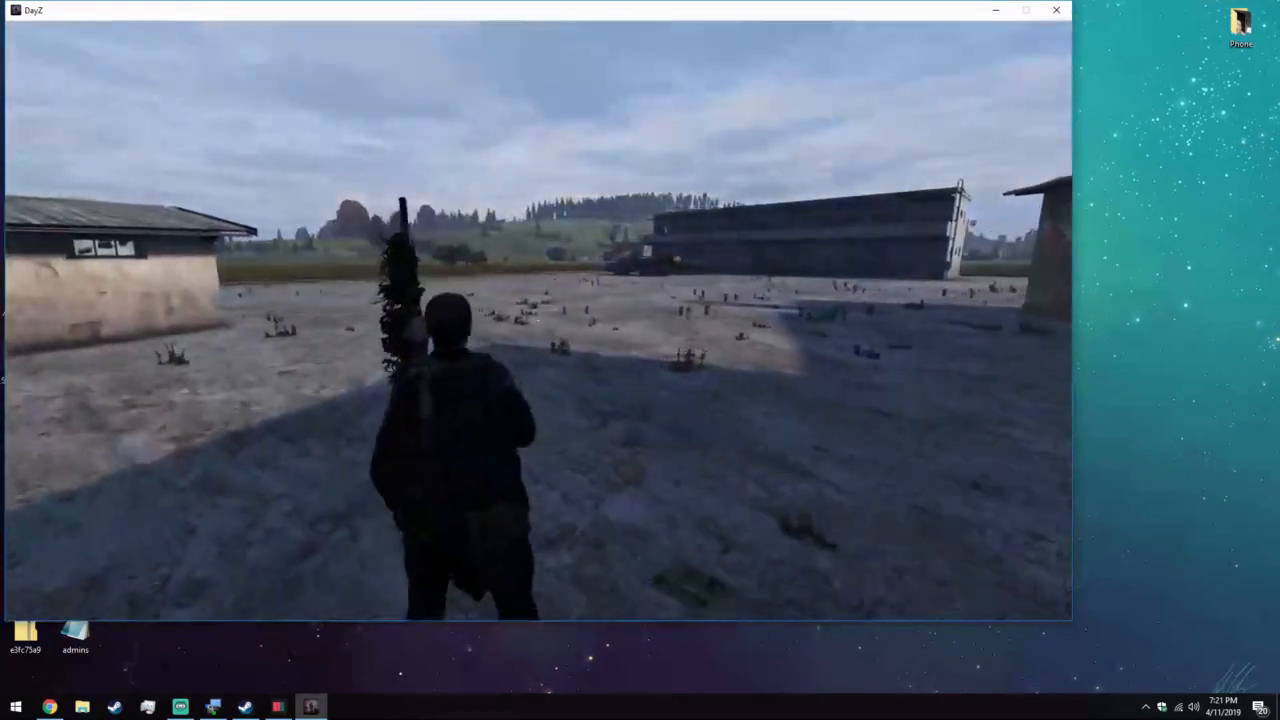
Run to the placed barracks and interact with its entrance door to check the building.
key("w")
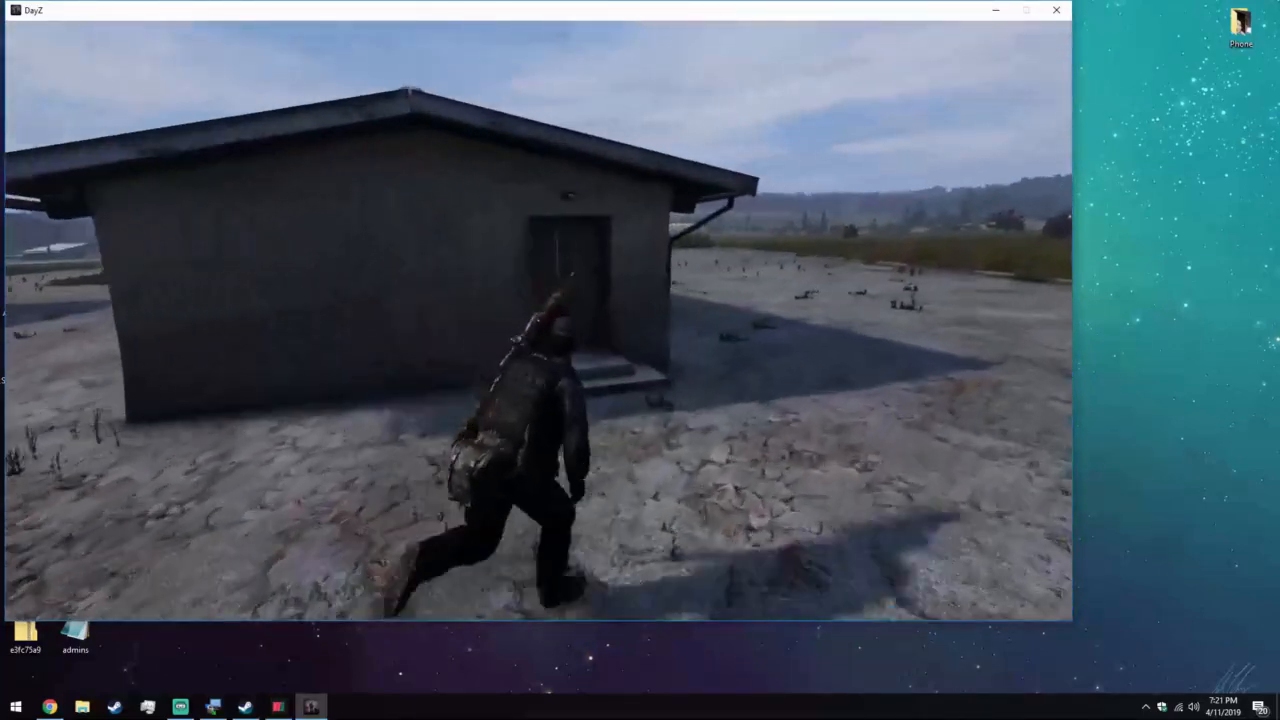
key("f")
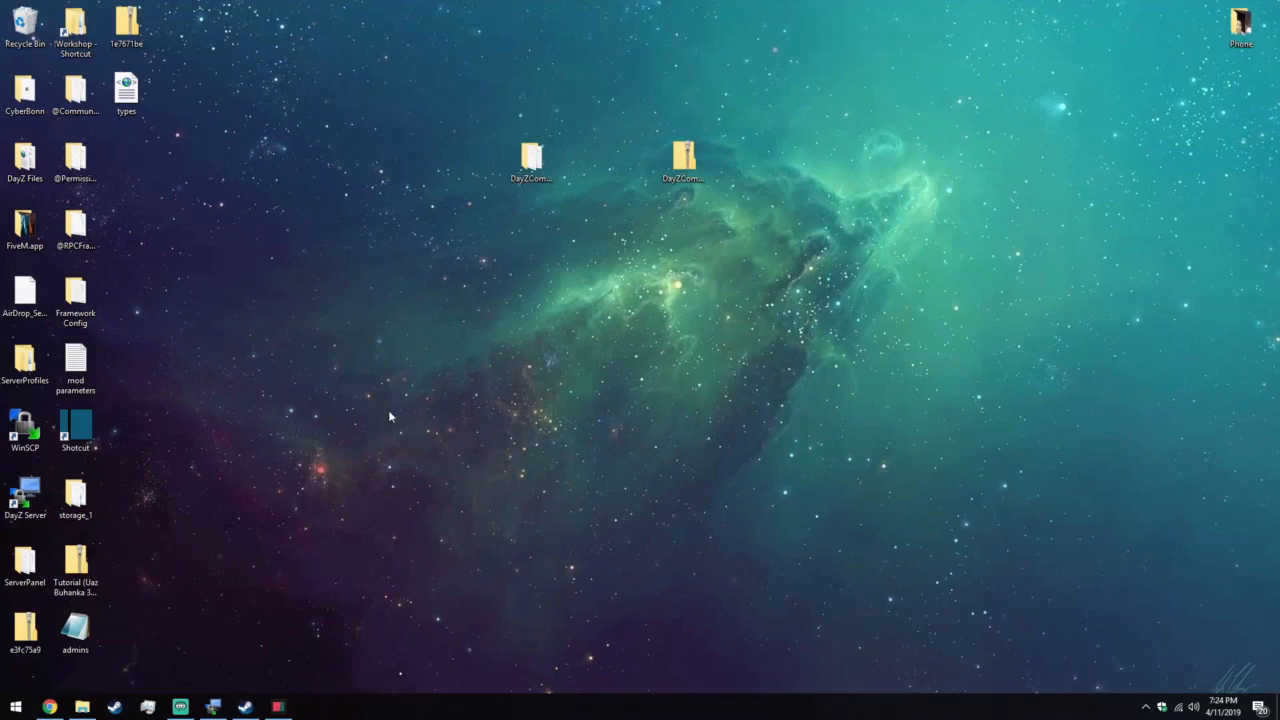
Switch to Chrome and copy the full GetTesting().ExportProxyData line from the GitHub wiki page on enabling loot for custom placed objects.
left_click(49, 707)
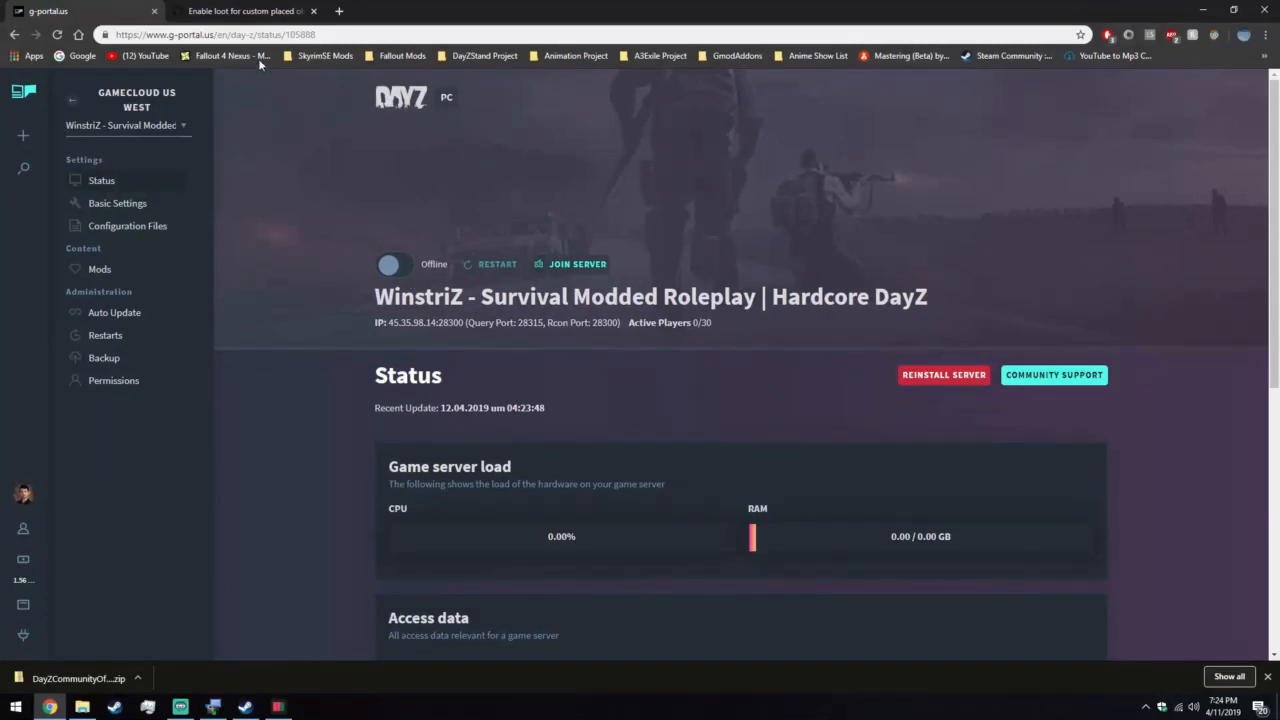
left_click(252, 11)
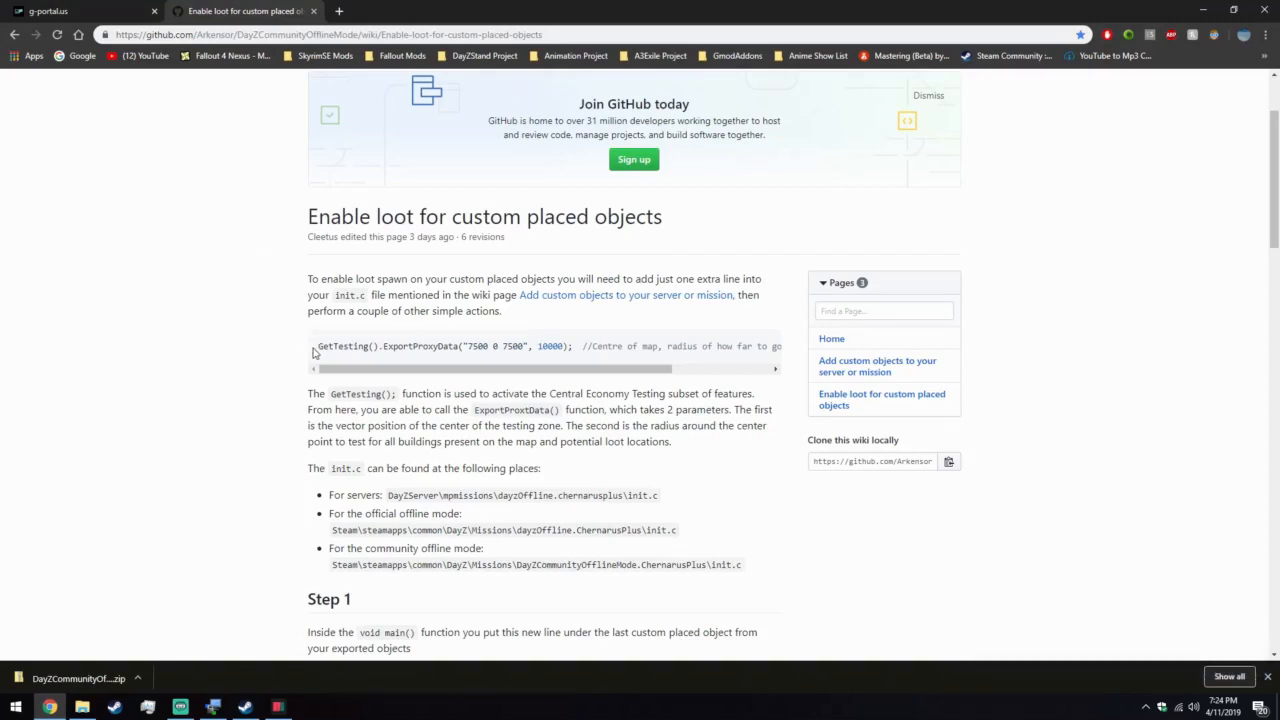
left_click_drag(320, 347, 778, 342)
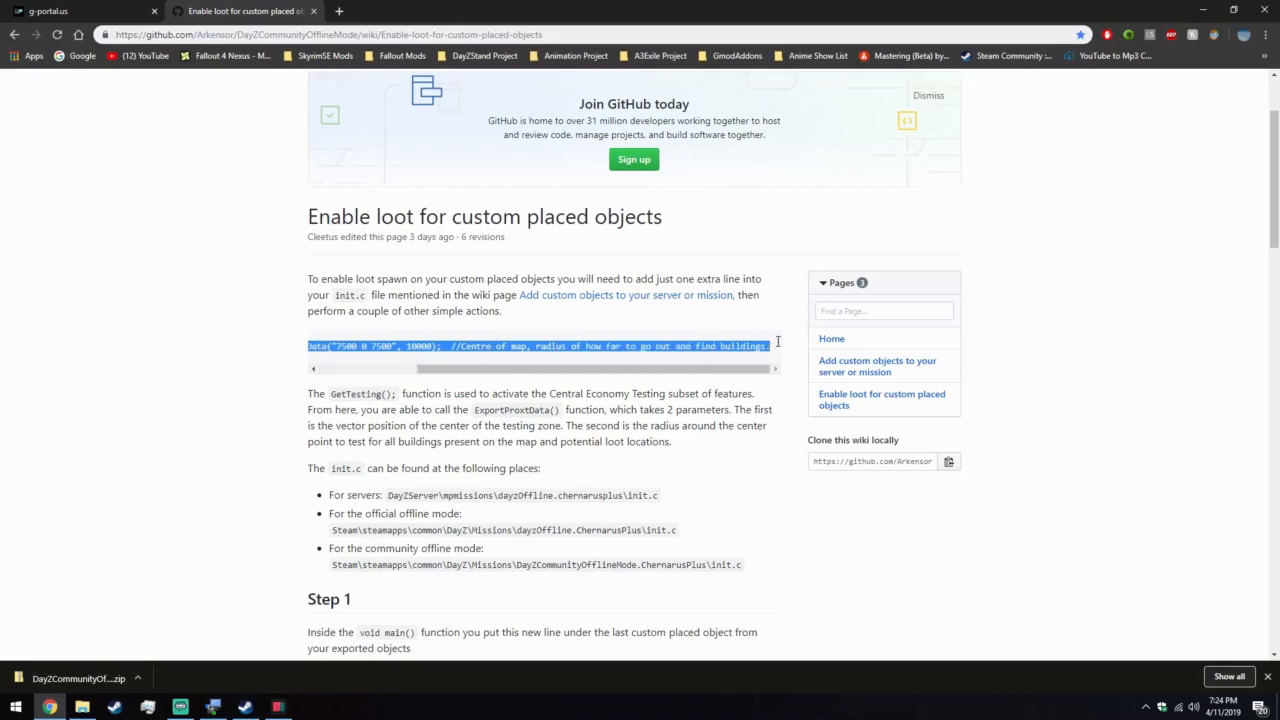
right_click(660, 347)
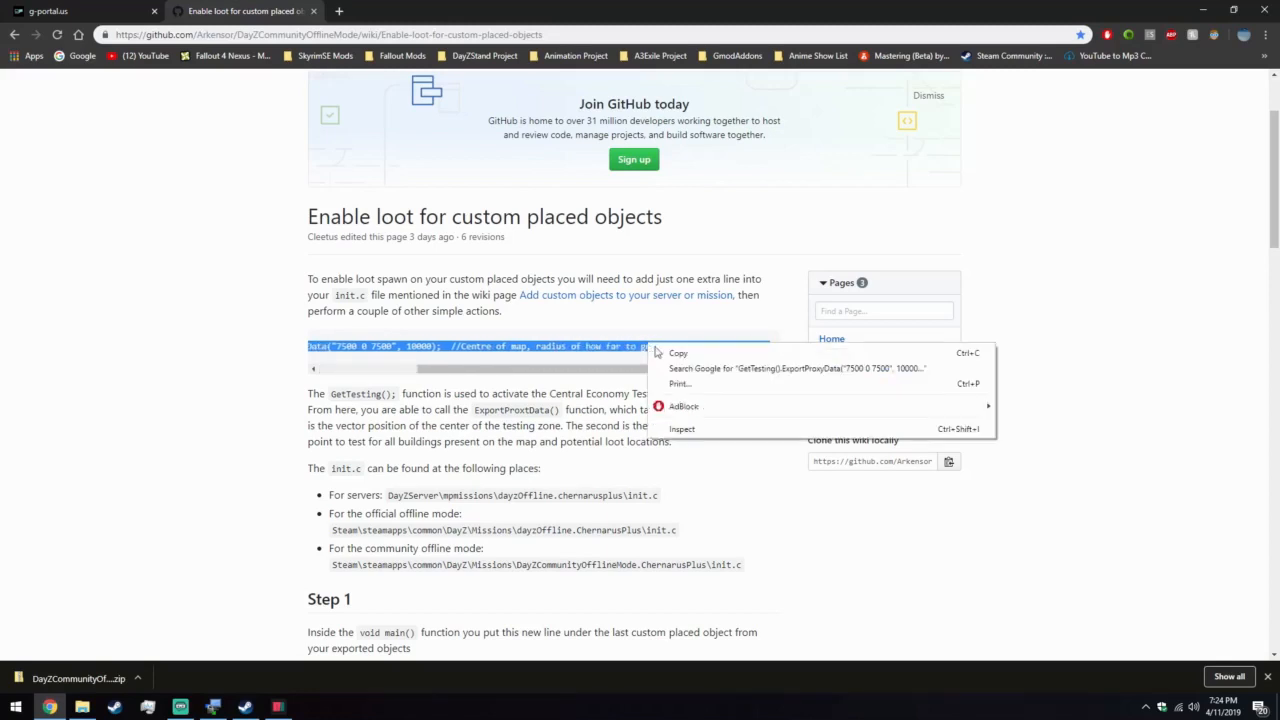
left_click(686, 356)
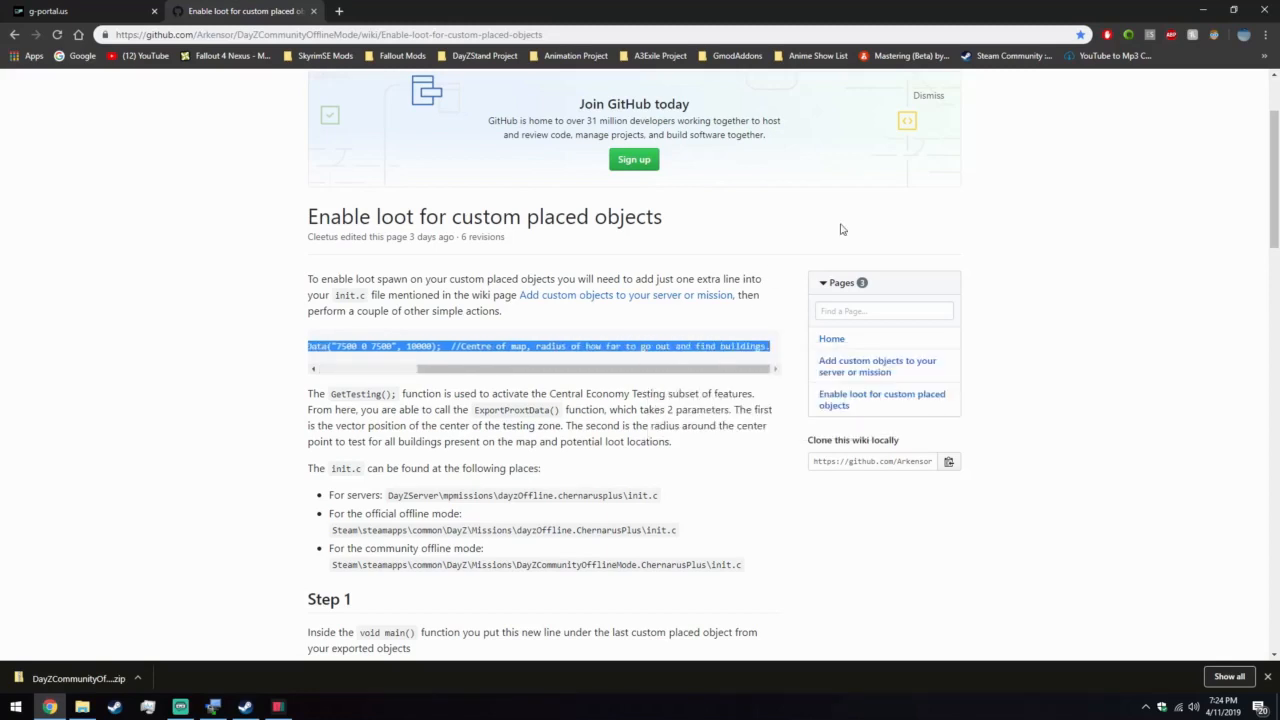
left_click(1203, 10)
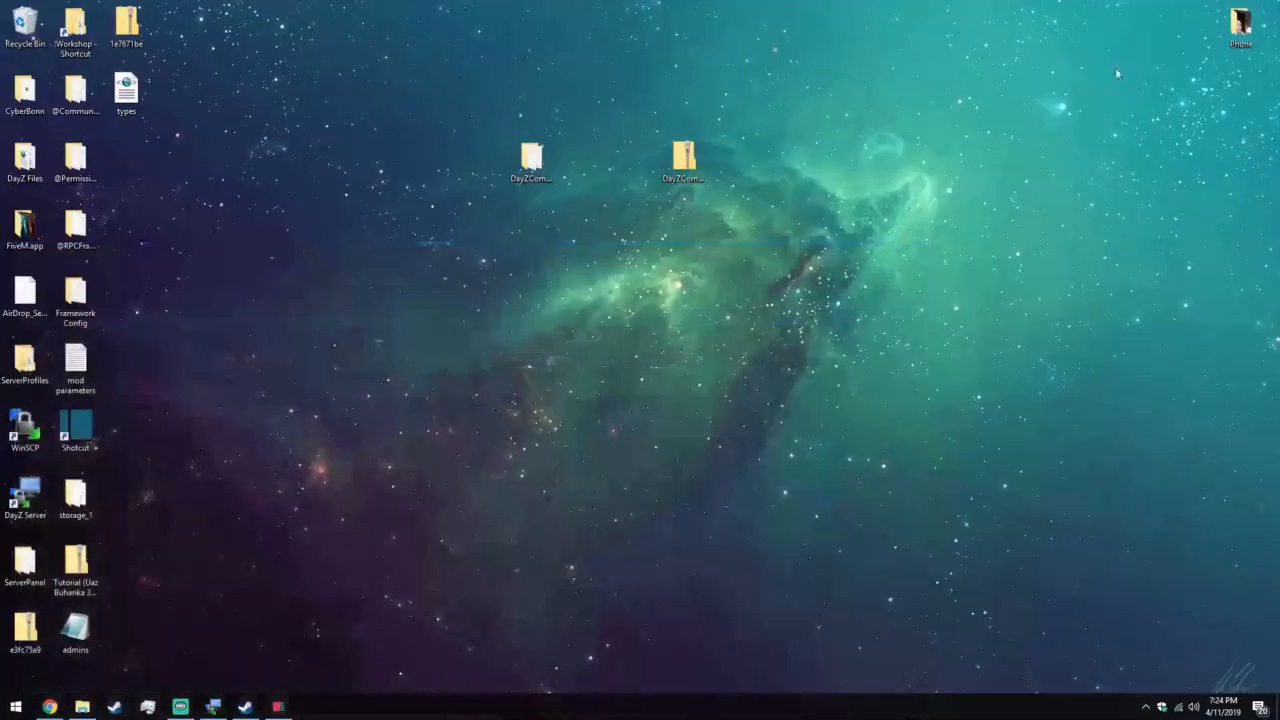
In WinSCP, open the server's init.c and paste the ExportProxyData line below the last NEAF barracks entry, separated by a blank line.
left_click(213, 706)
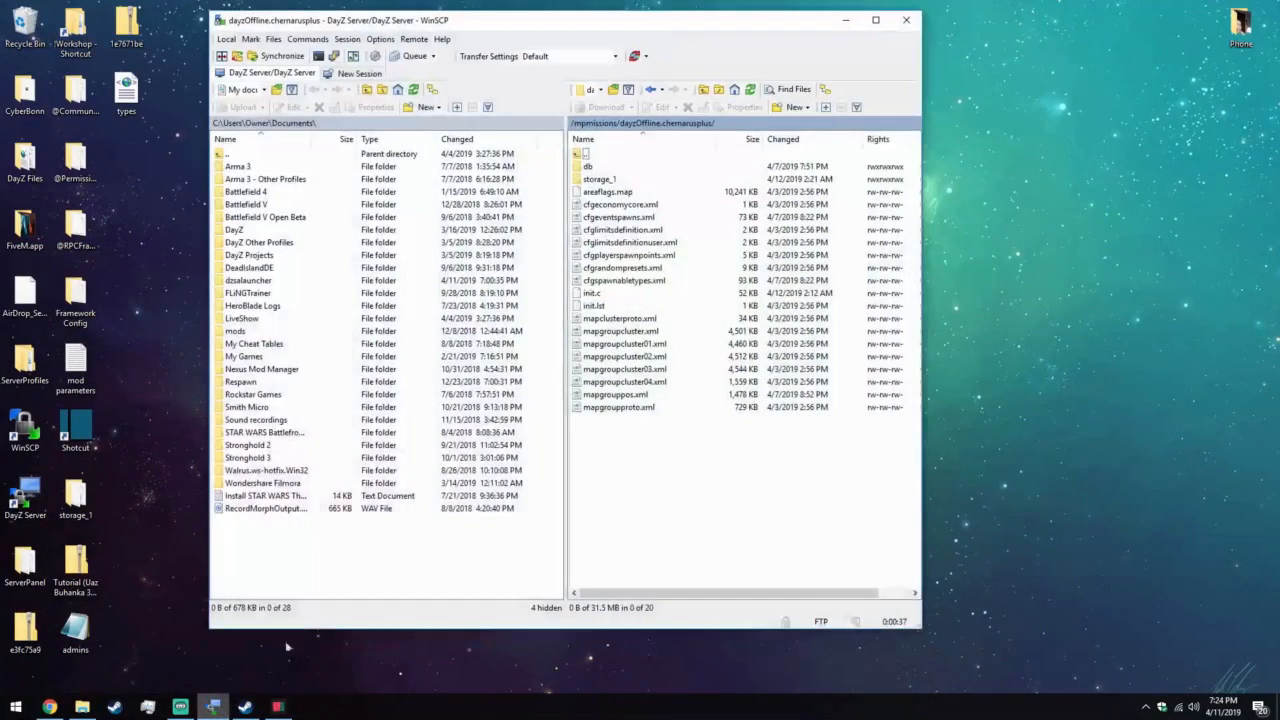
left_click(630, 294)
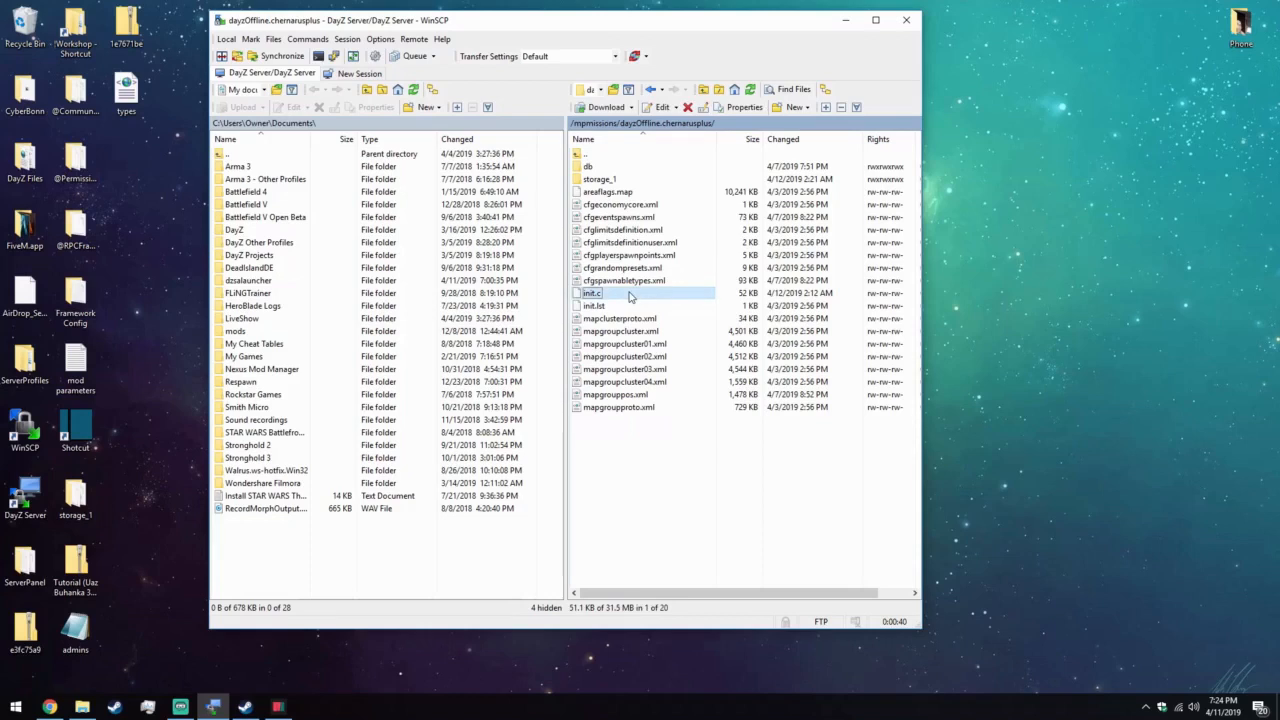
double_click(630, 294)
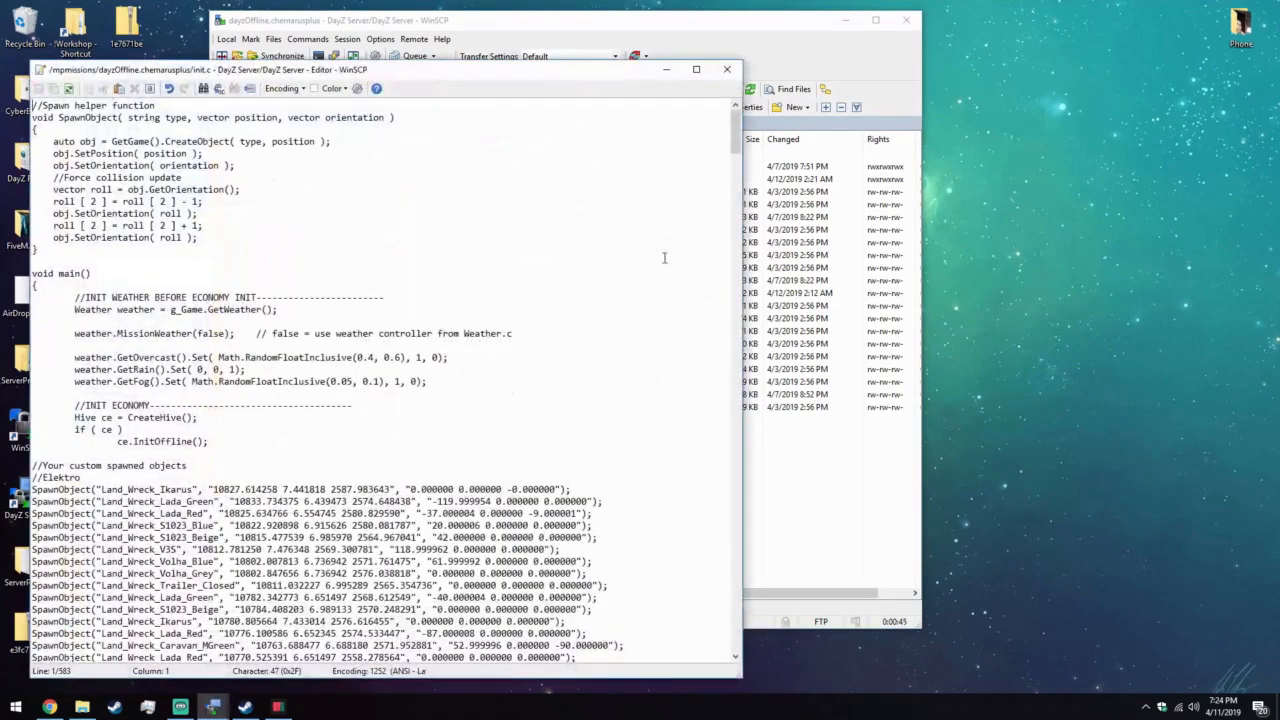
left_click_drag(740, 135, 737, 590)
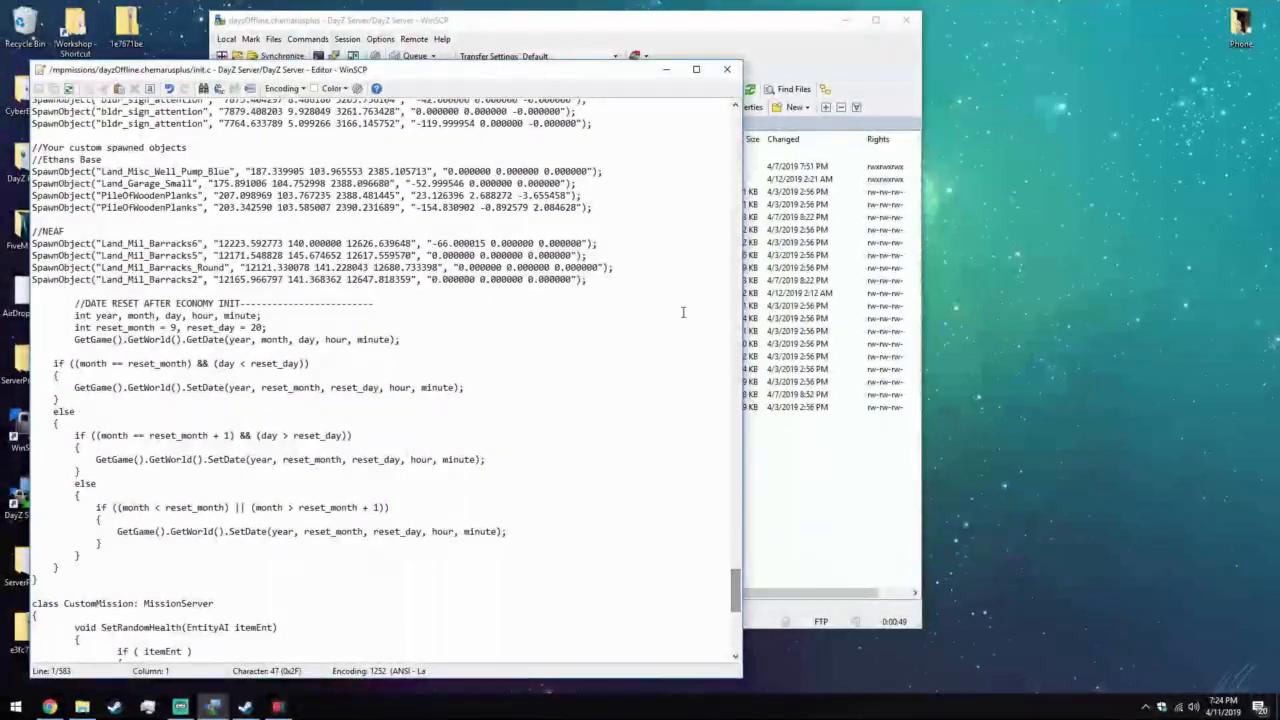
left_click(618, 292)
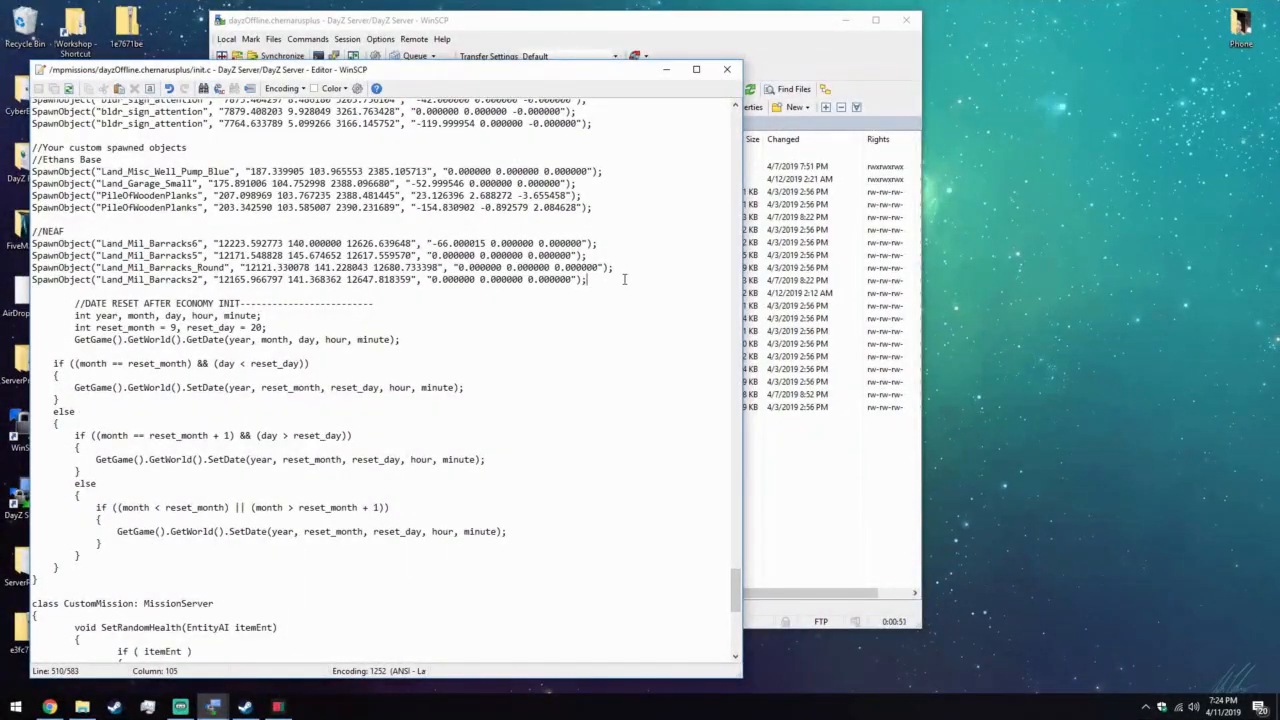
key("Return")
key("Return")
key("ctrl+v")
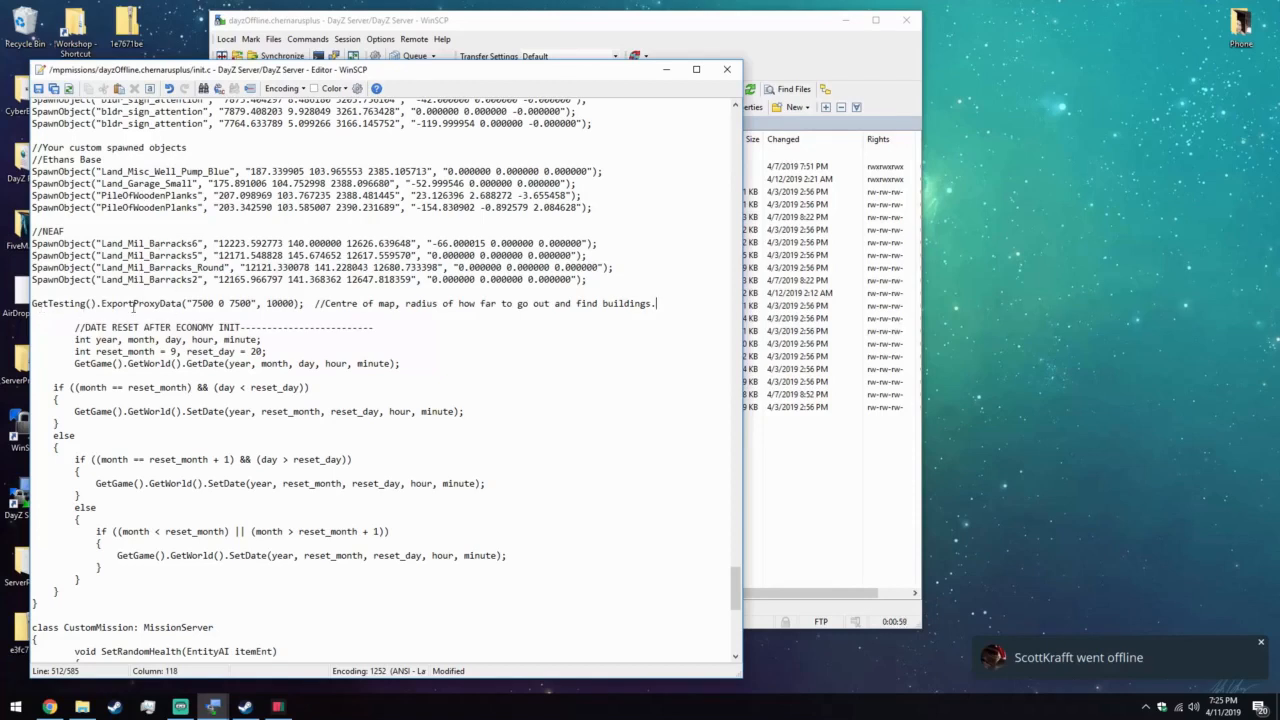
Save init.c to the server and close its editor.
left_click(75, 310)
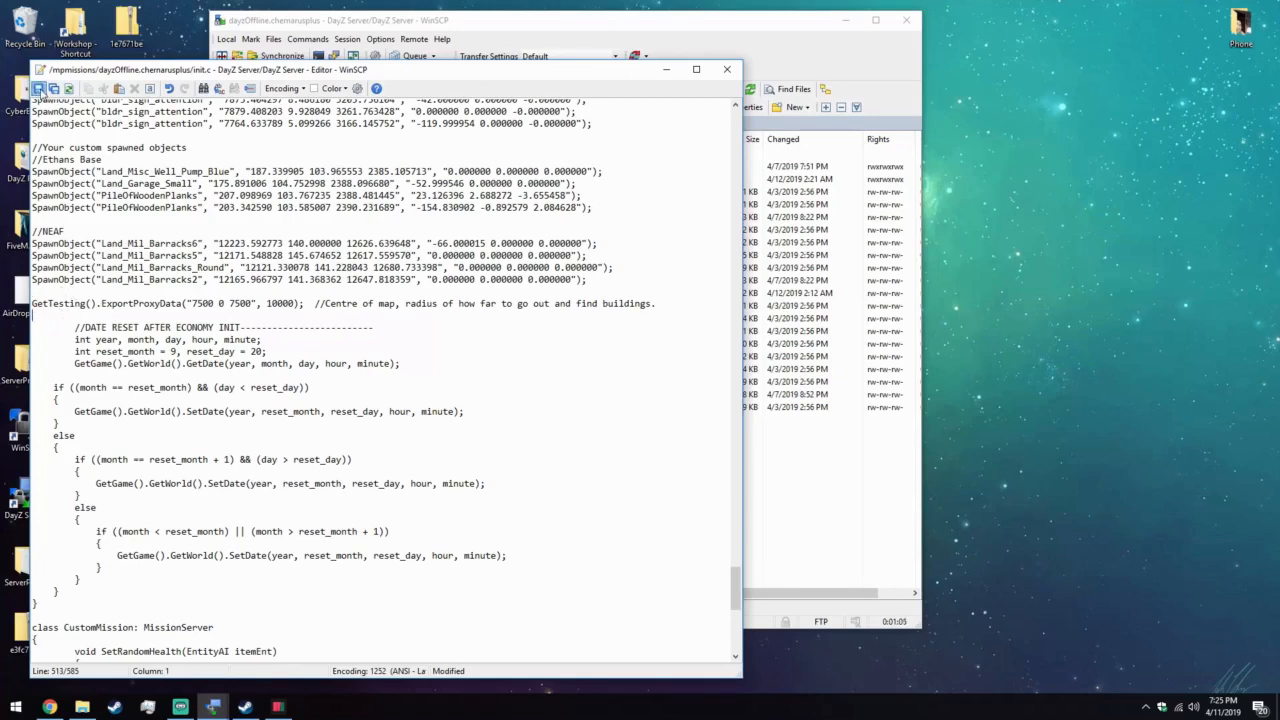
left_click(39, 88)
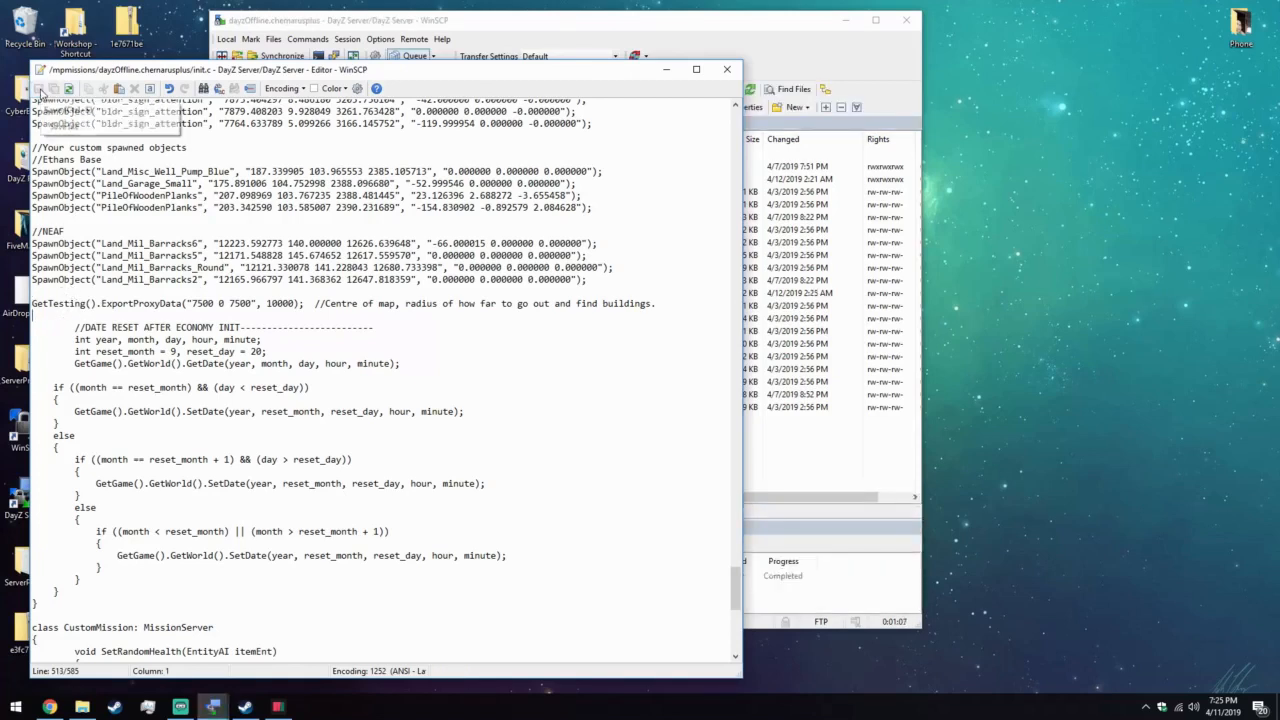
left_click(727, 69)
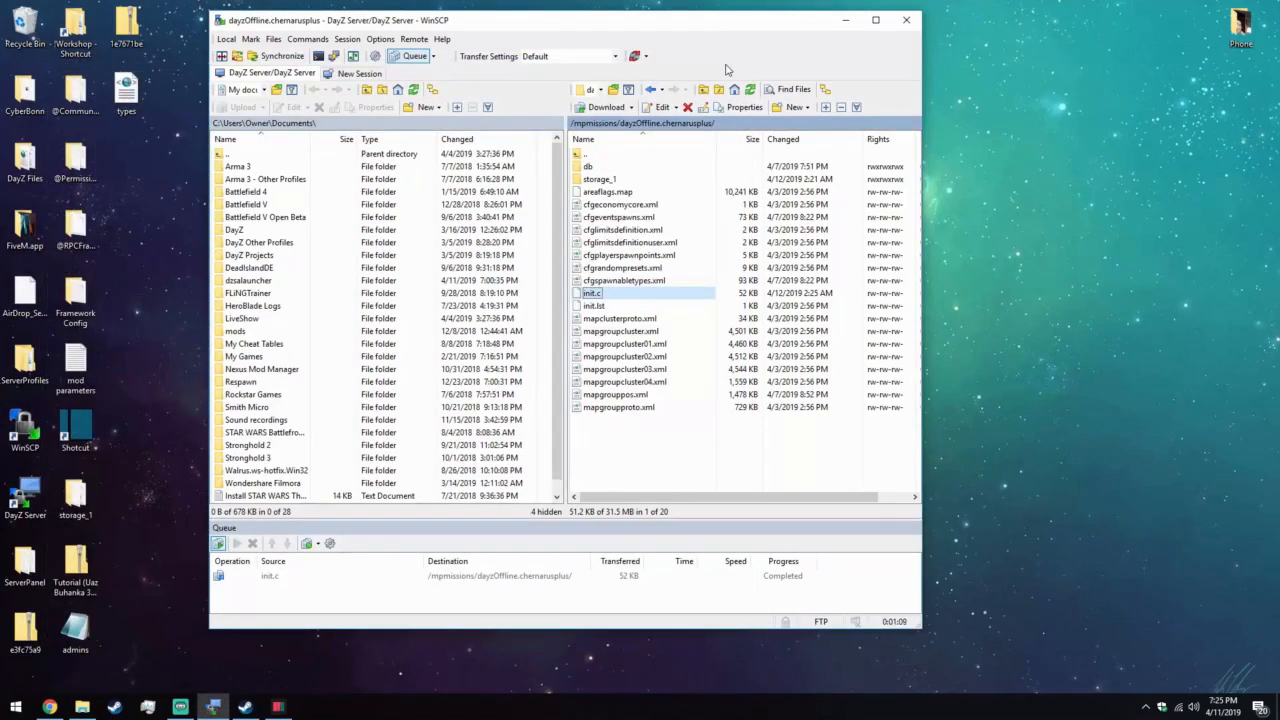
View the contents of the server's storage_1 folder, and close WinSCP.
left_click(625, 183)
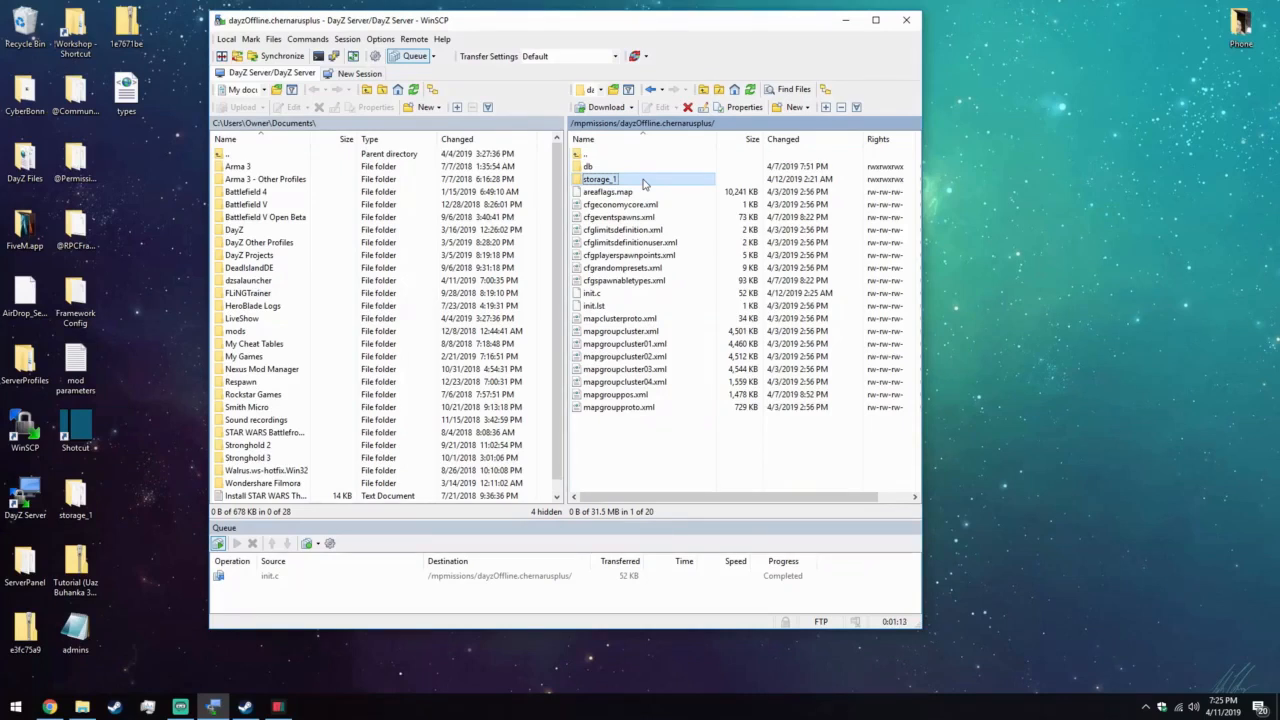
double_click(643, 183)
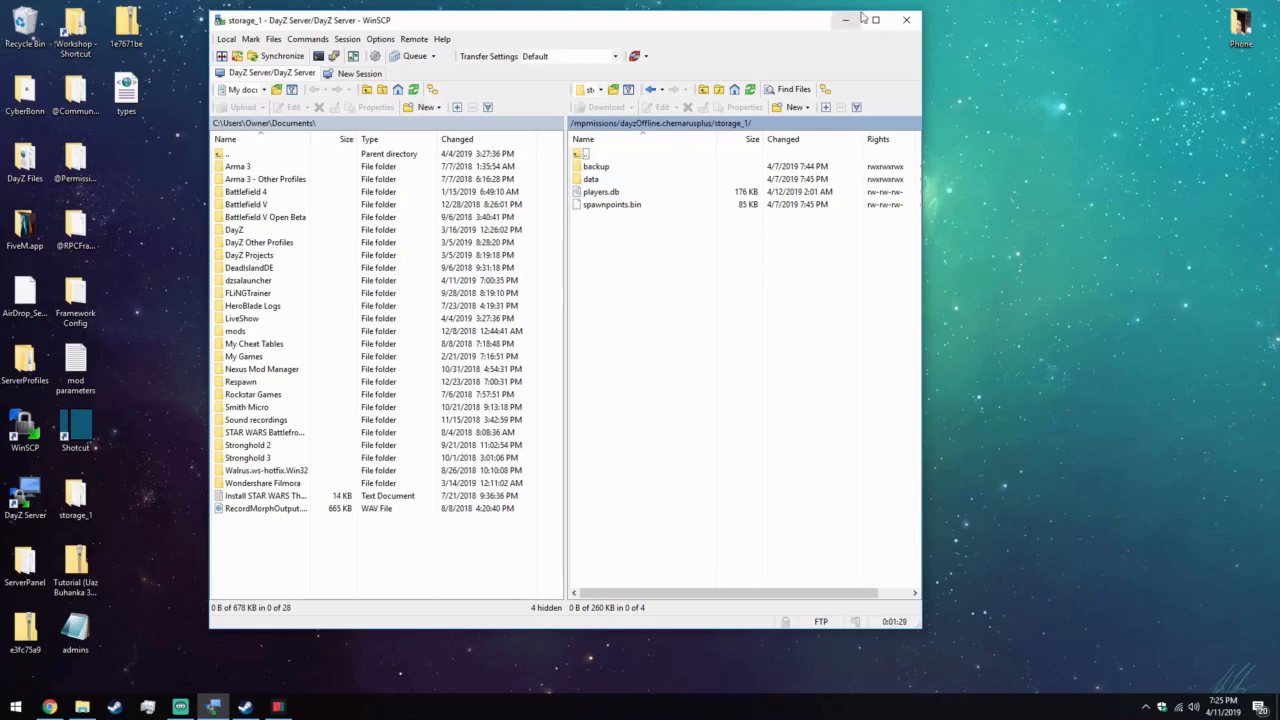
left_click(903, 22)
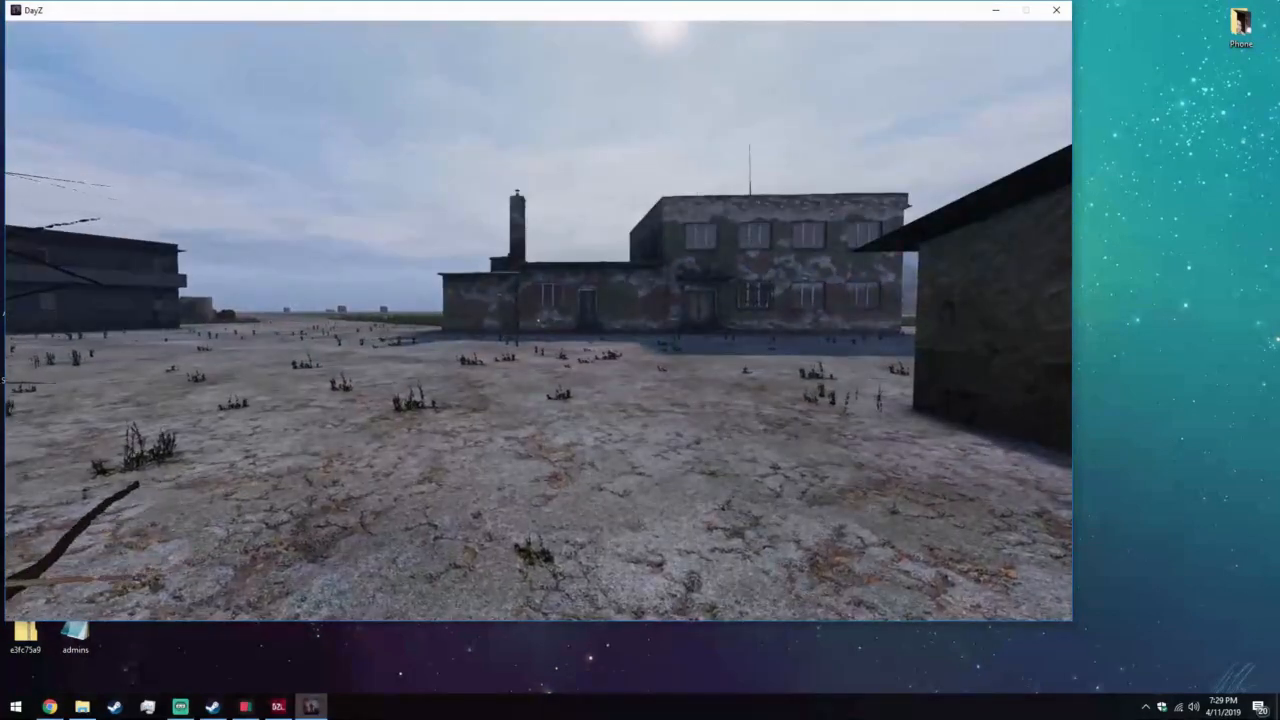
Exit the DayZ game session and switch to the g-portal server status page in Chrome.
key("Escape")
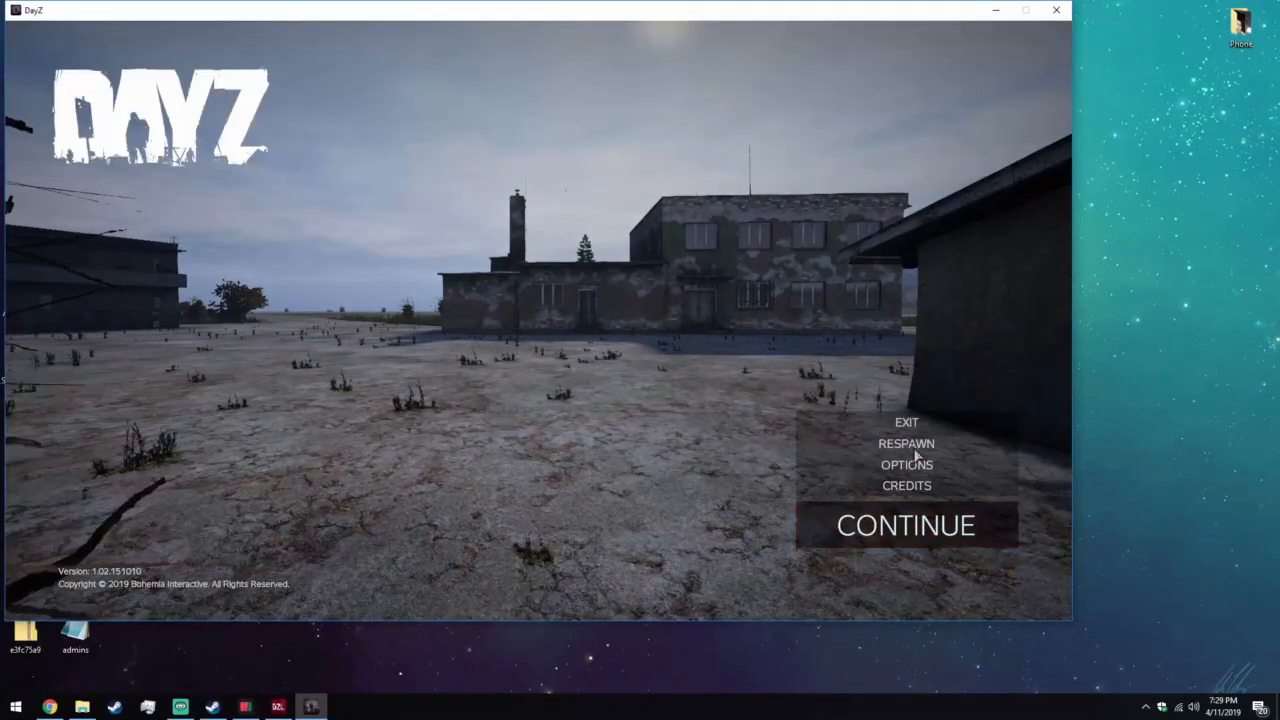
left_click(816, 420)
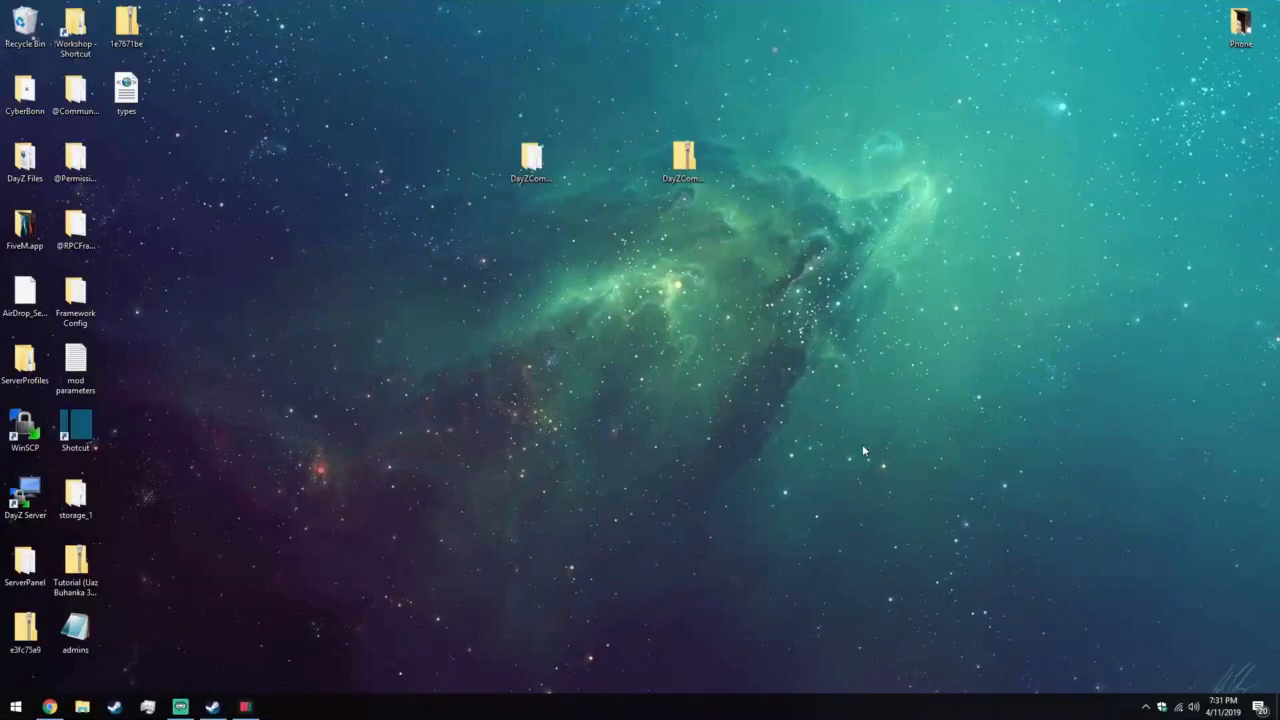
left_click(49, 706)
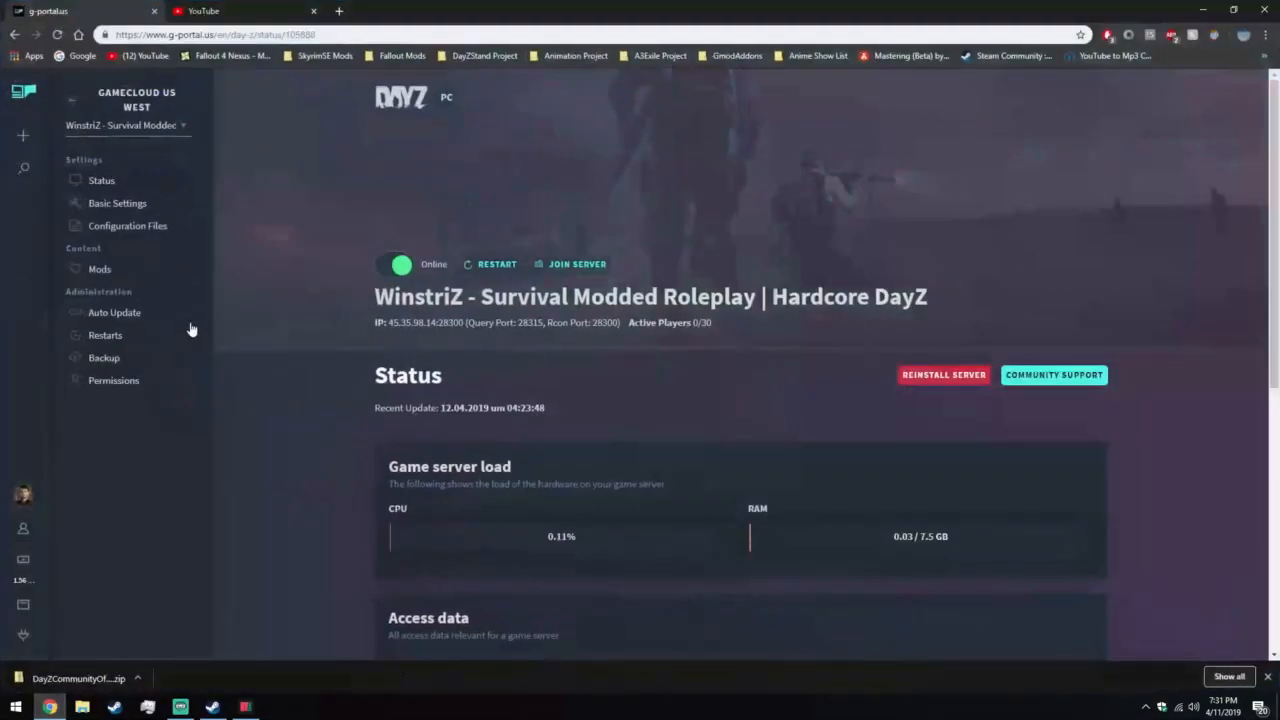
Stop the WinstriZ game server from its status page, dismiss the notification and minimize the browser.
left_click(390, 264)
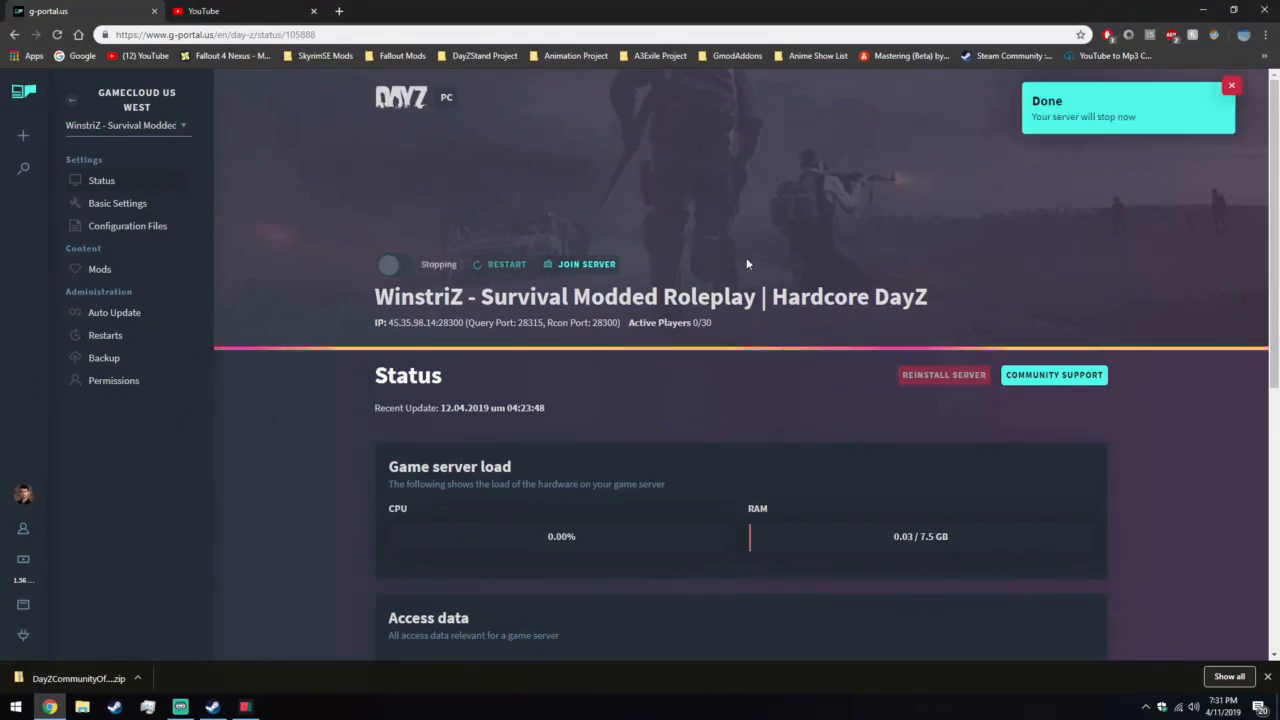
left_click(1040, 97)
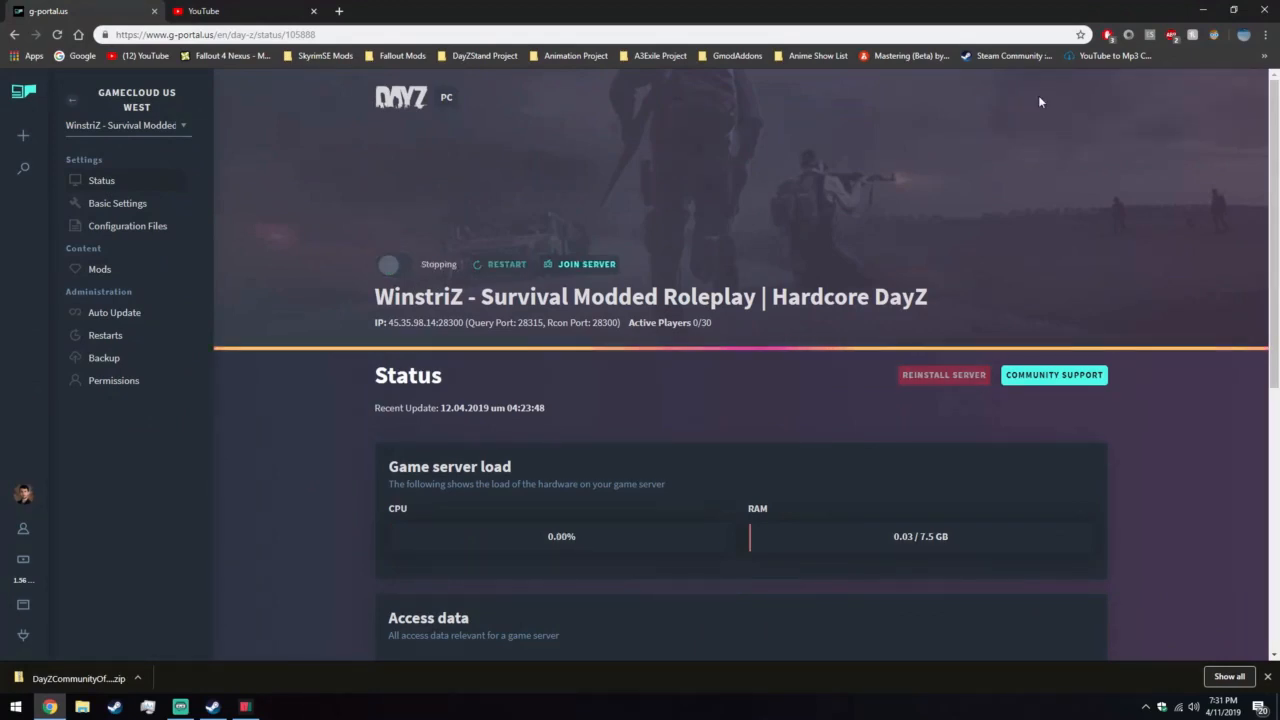
left_click(1200, 12)
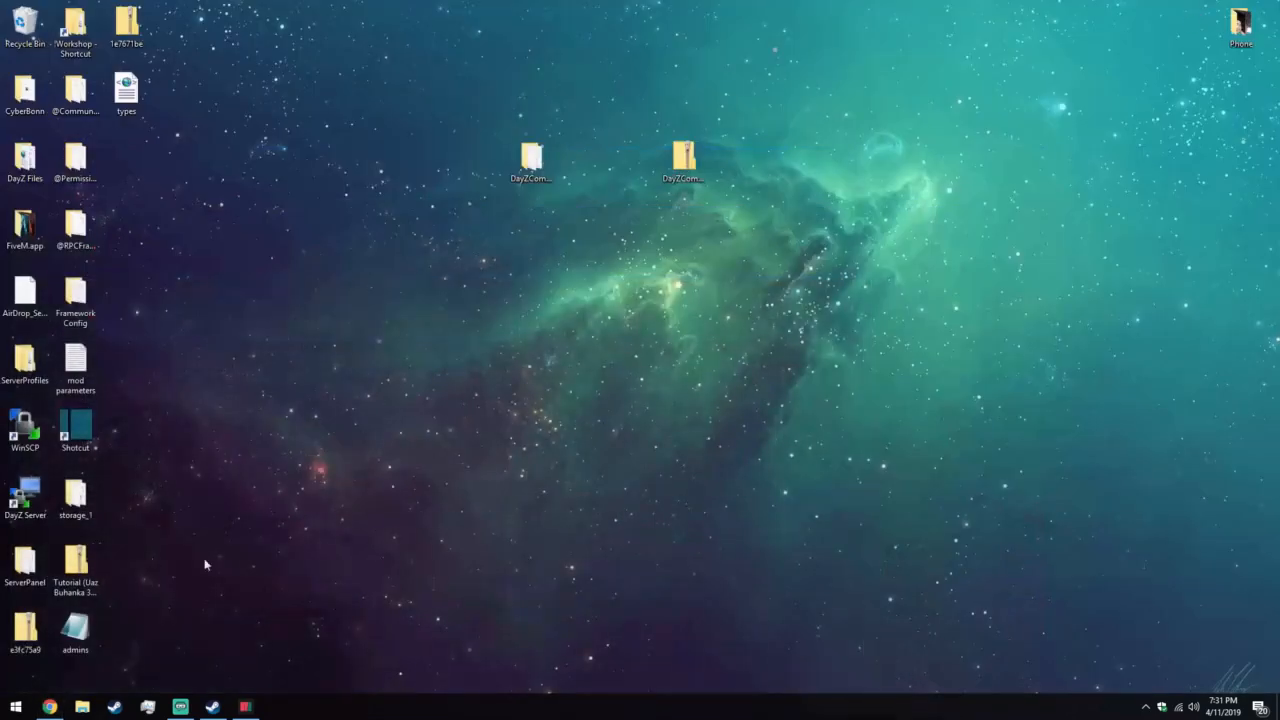
Connect to the DayZ server in WinSCP and copy mapgrouppos.xml from the storage_1/export folder to the desktop.
double_click(27, 503)
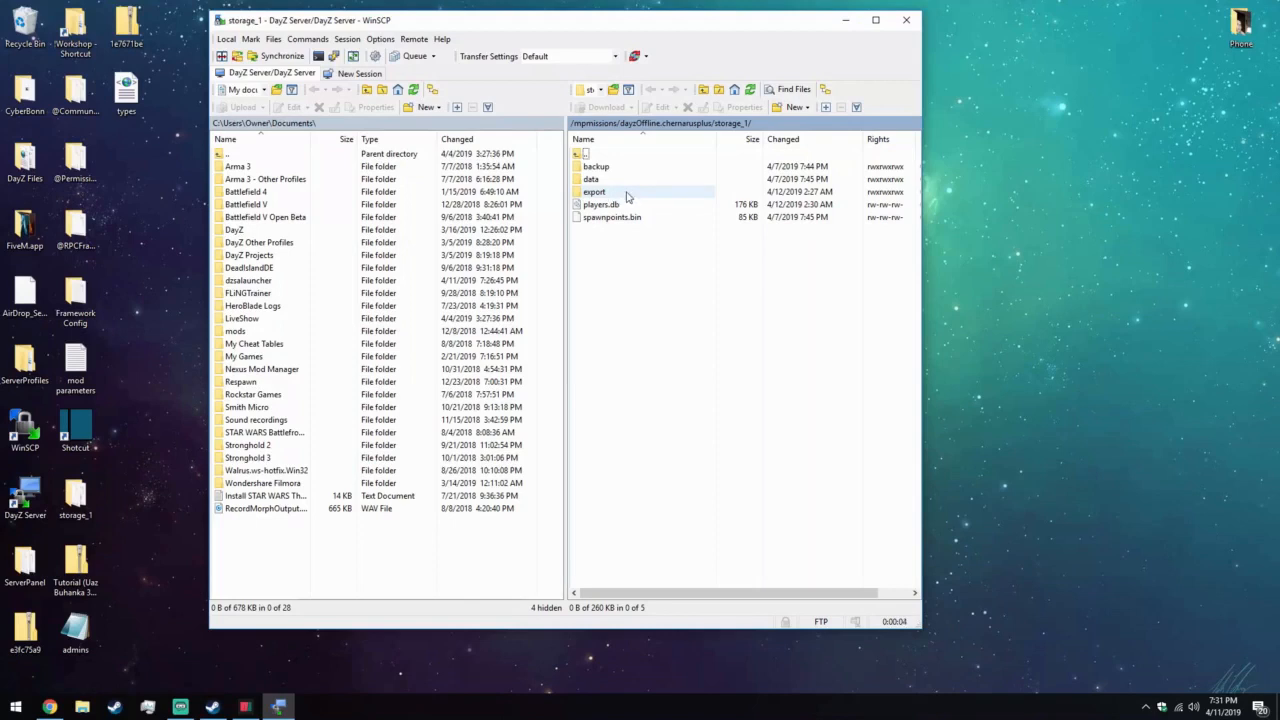
left_click(637, 196)
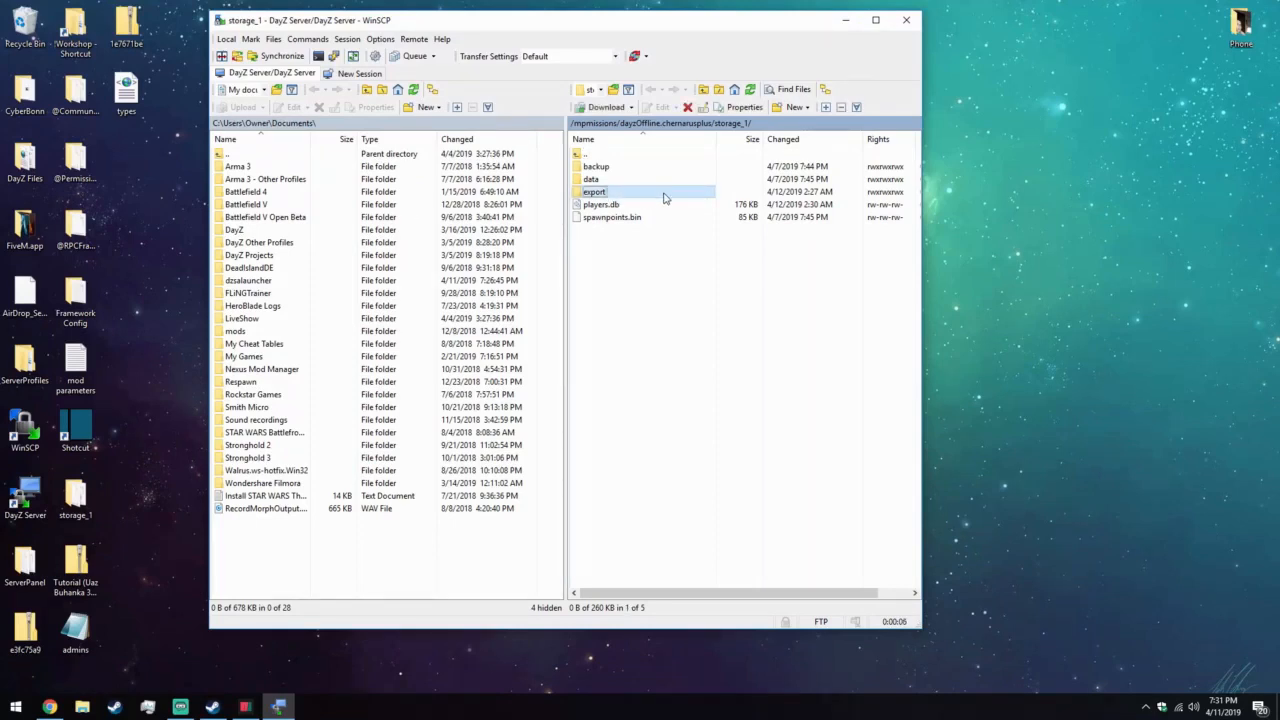
double_click(626, 194)
left_click(628, 170)
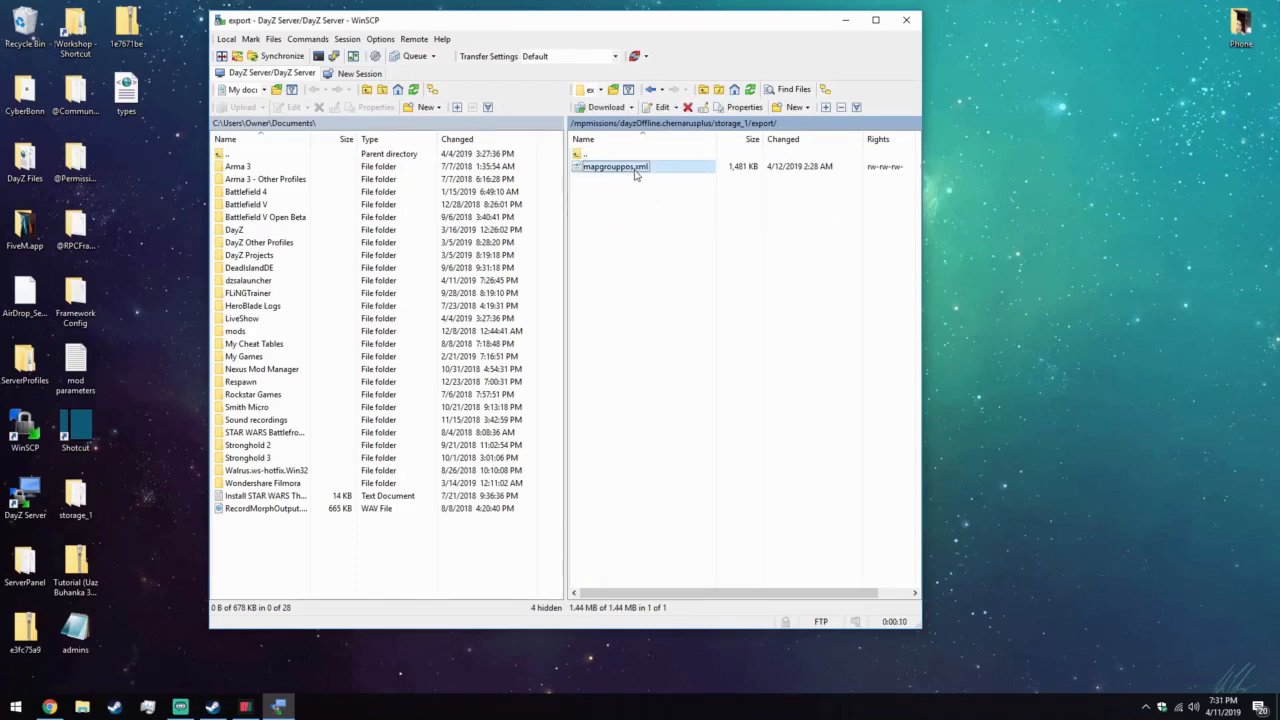
left_click_drag(634, 171, 1036, 286)
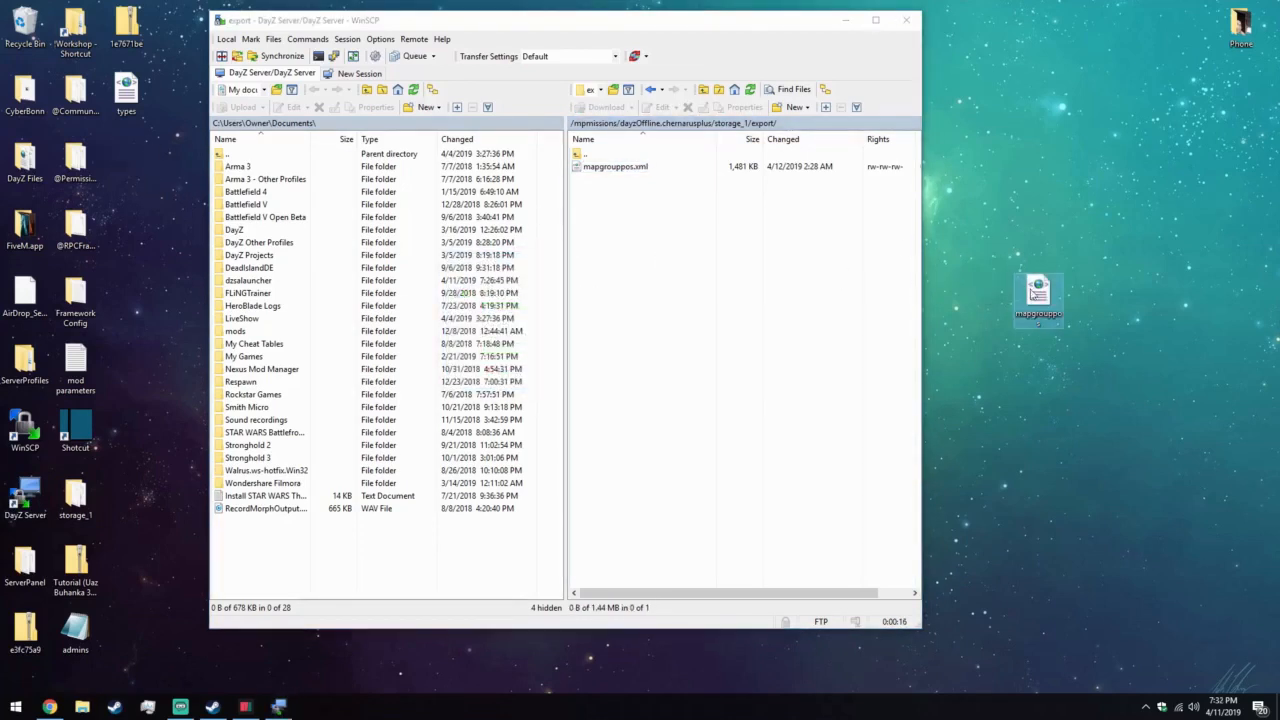
Delete the export folder from the server's storage_1 folder.
double_click(588, 154)
right_click(591, 193)
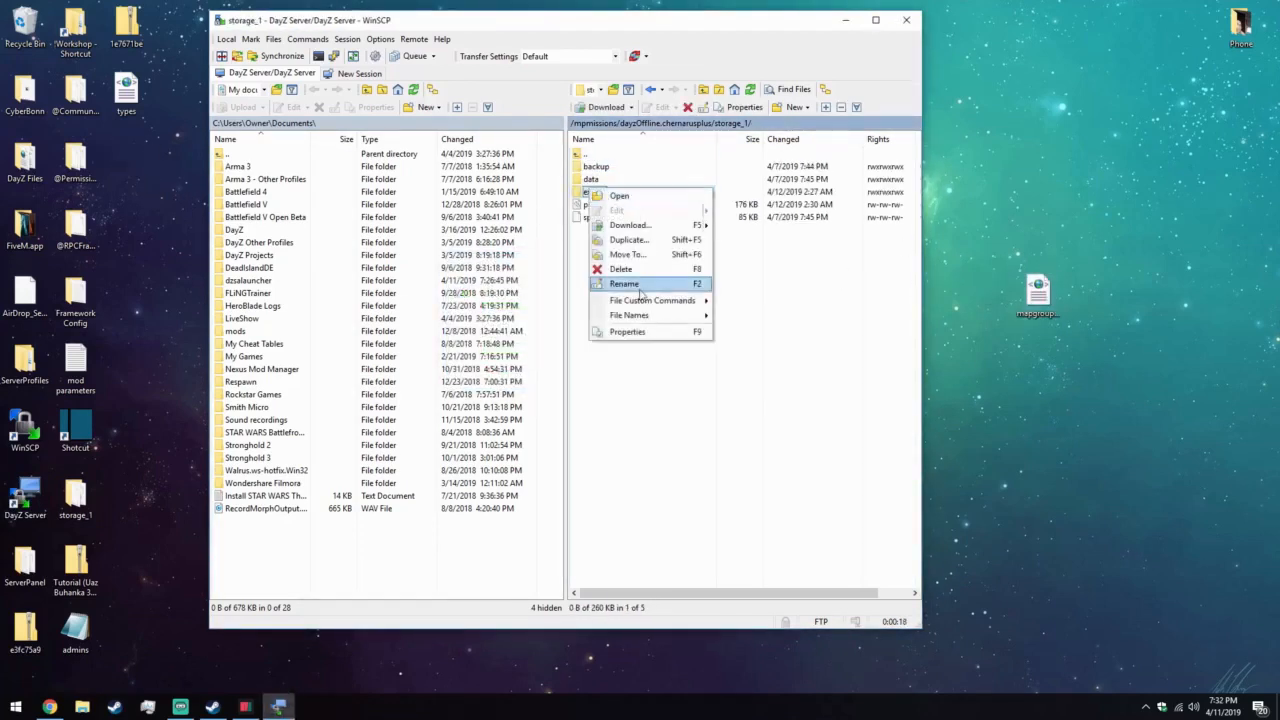
left_click(642, 261)
Replace mapgrouppos.xml in the dayzOffline.chernarusplus folder with the exported copy, and delete that copy from the desktop.
double_click(610, 155)
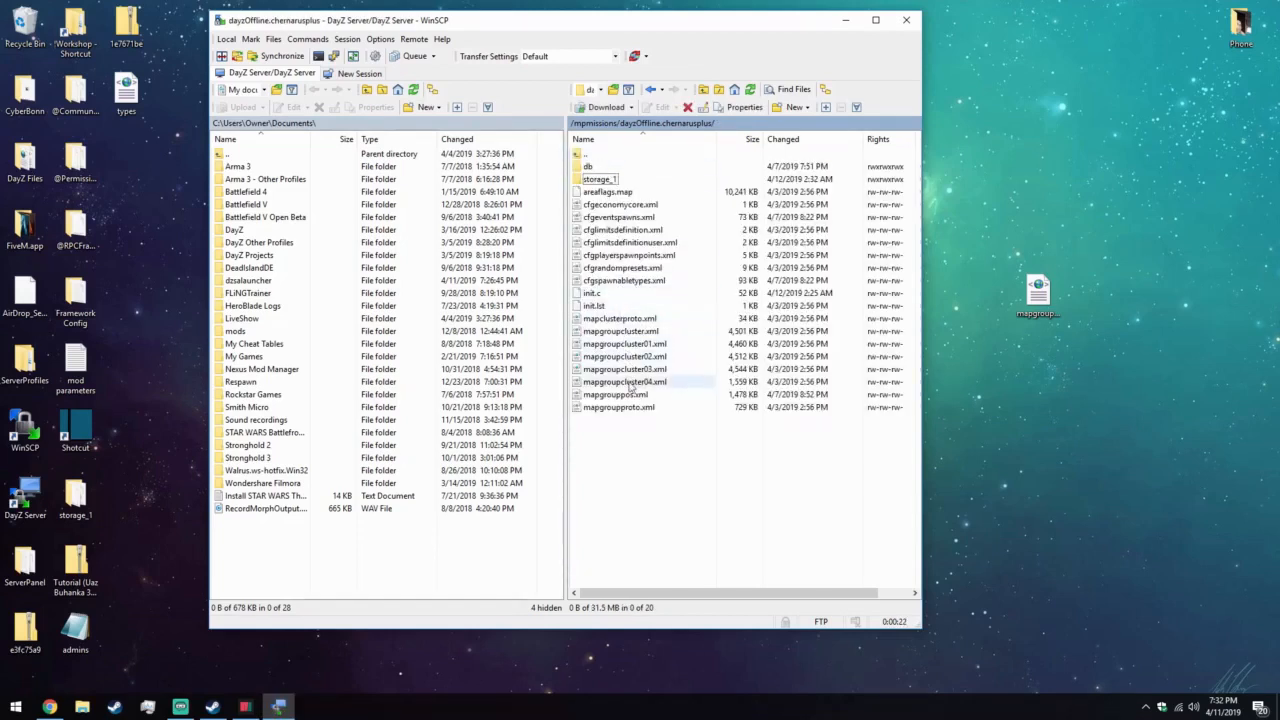
left_click(641, 396)
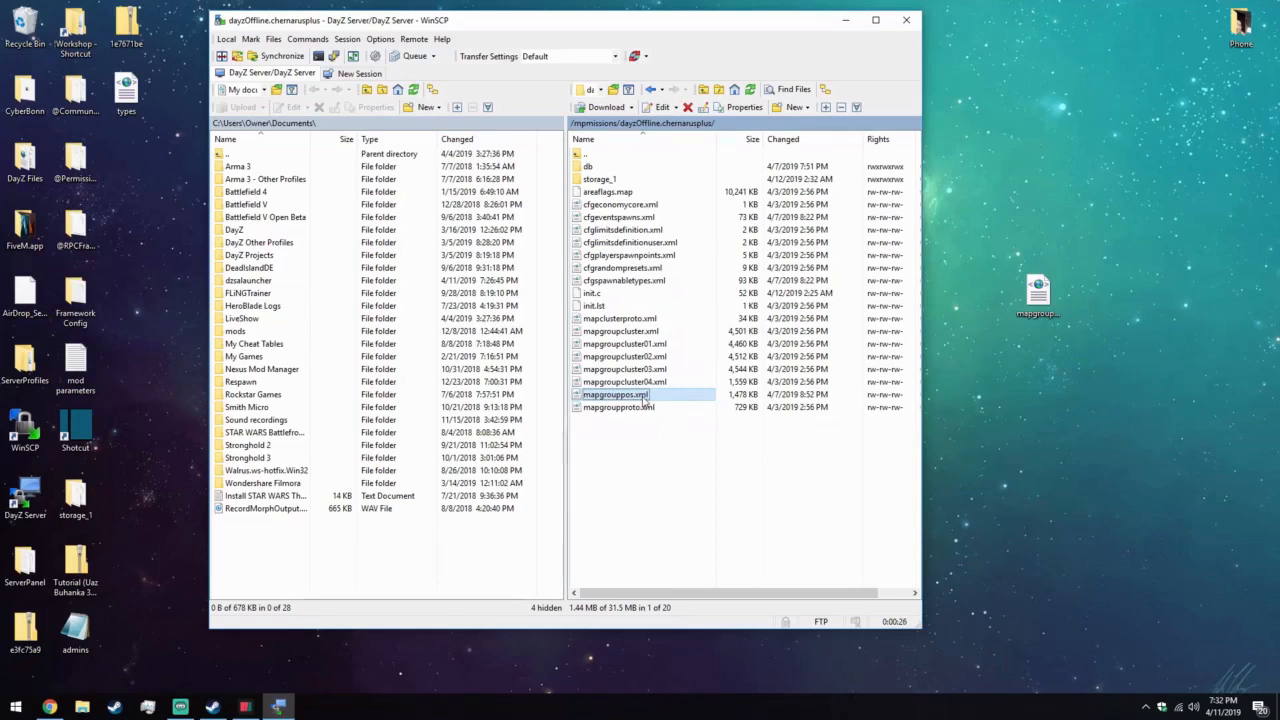
right_click(644, 398)
left_click(677, 484)
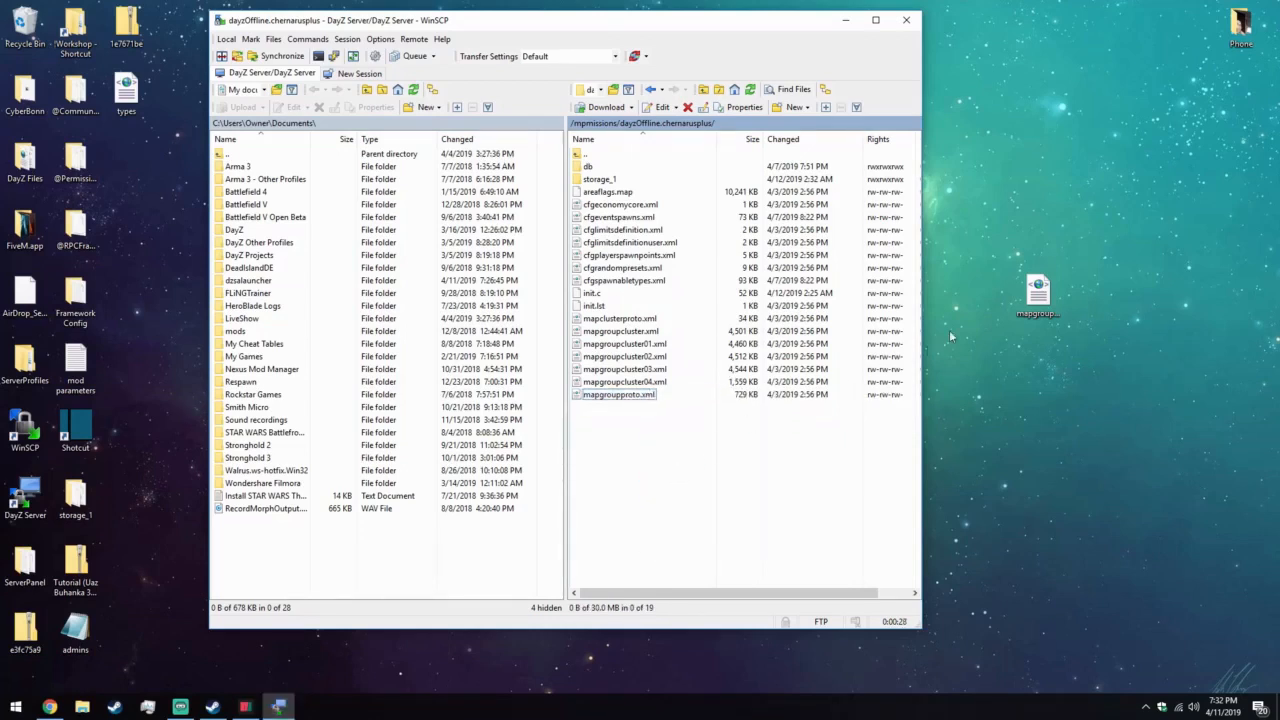
left_click_drag(1036, 298, 645, 455)
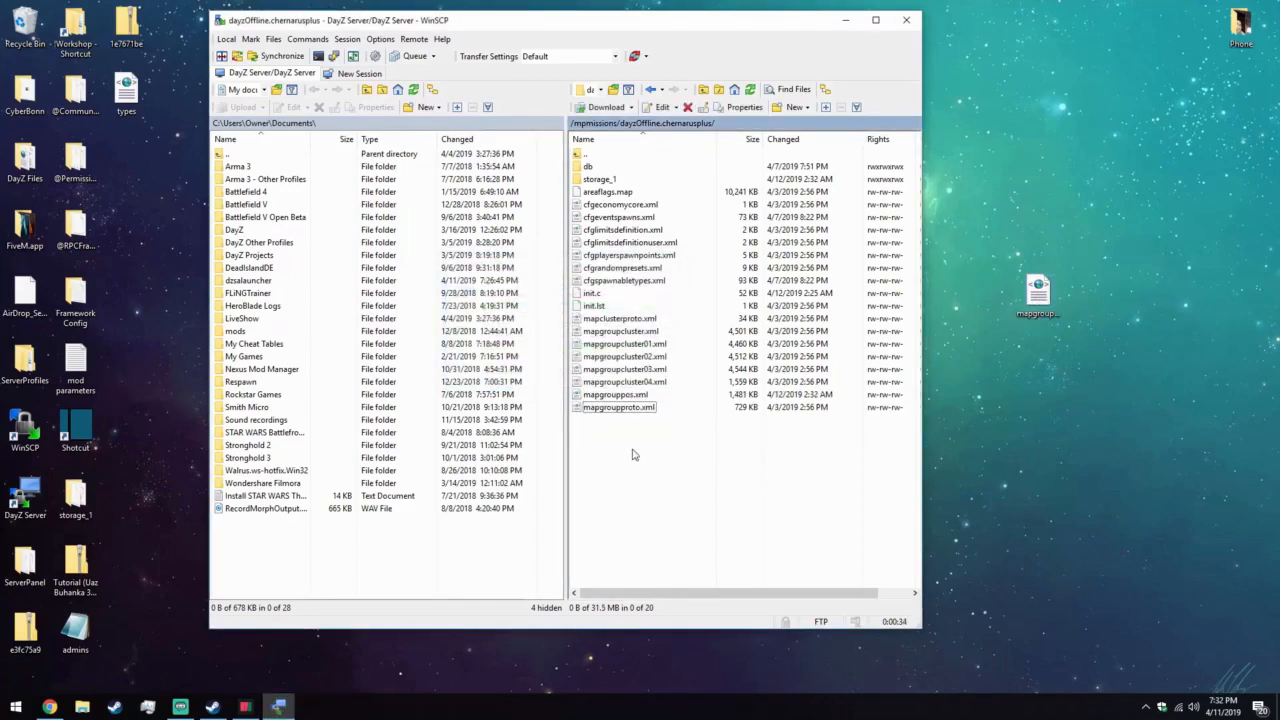
right_click(1036, 298)
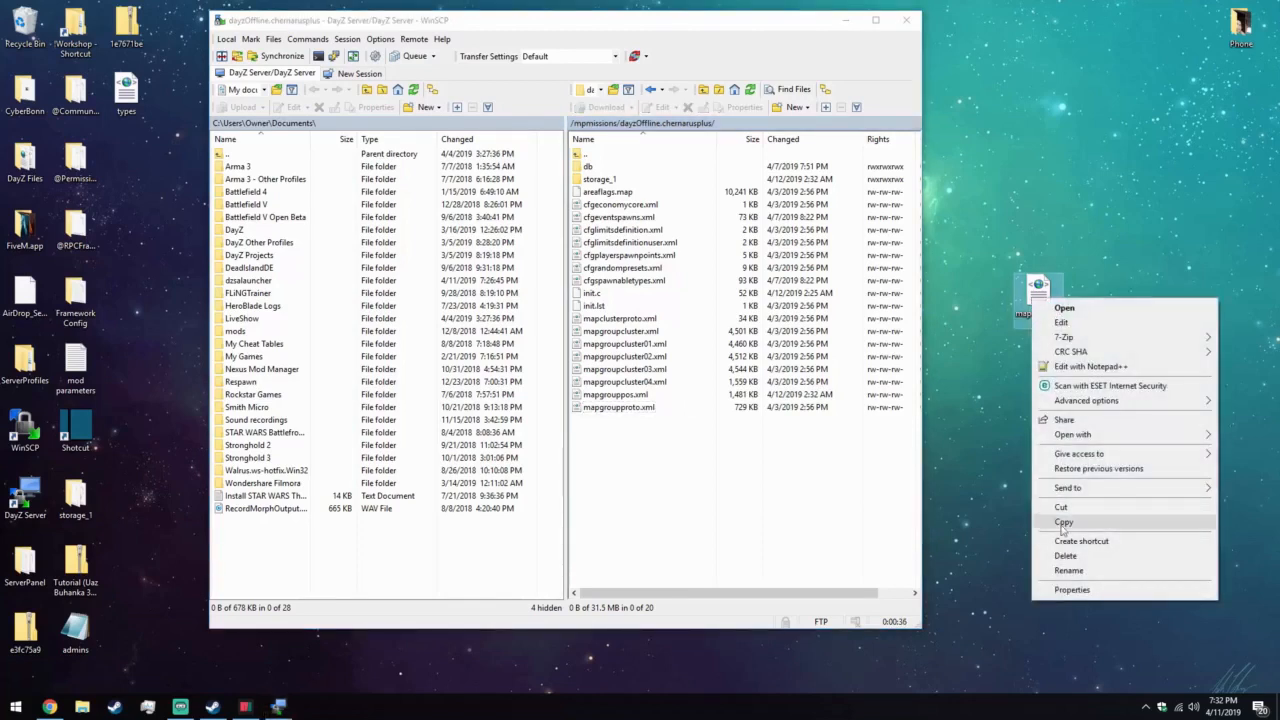
left_click(1065, 560)
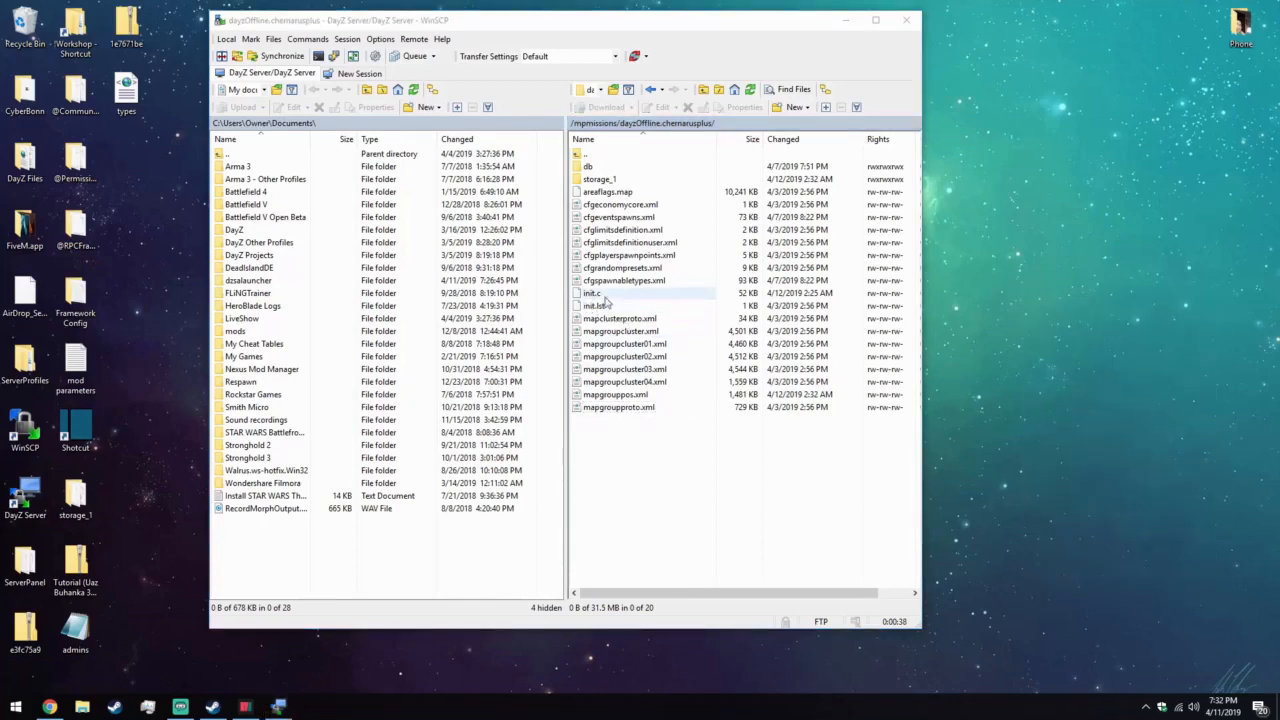
Comment out the ExportProxyData line in the server's init.c with //, save the file and close its editor.
double_click(614, 294)
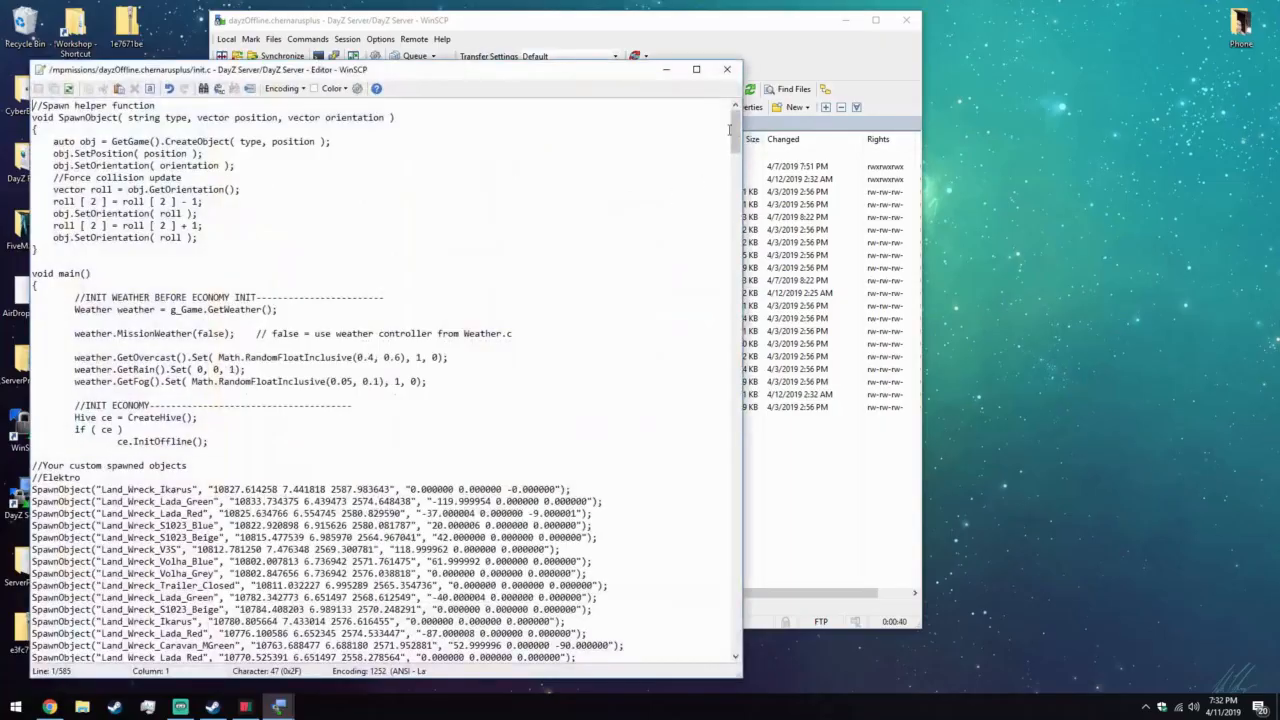
left_click_drag(735, 130, 735, 578)
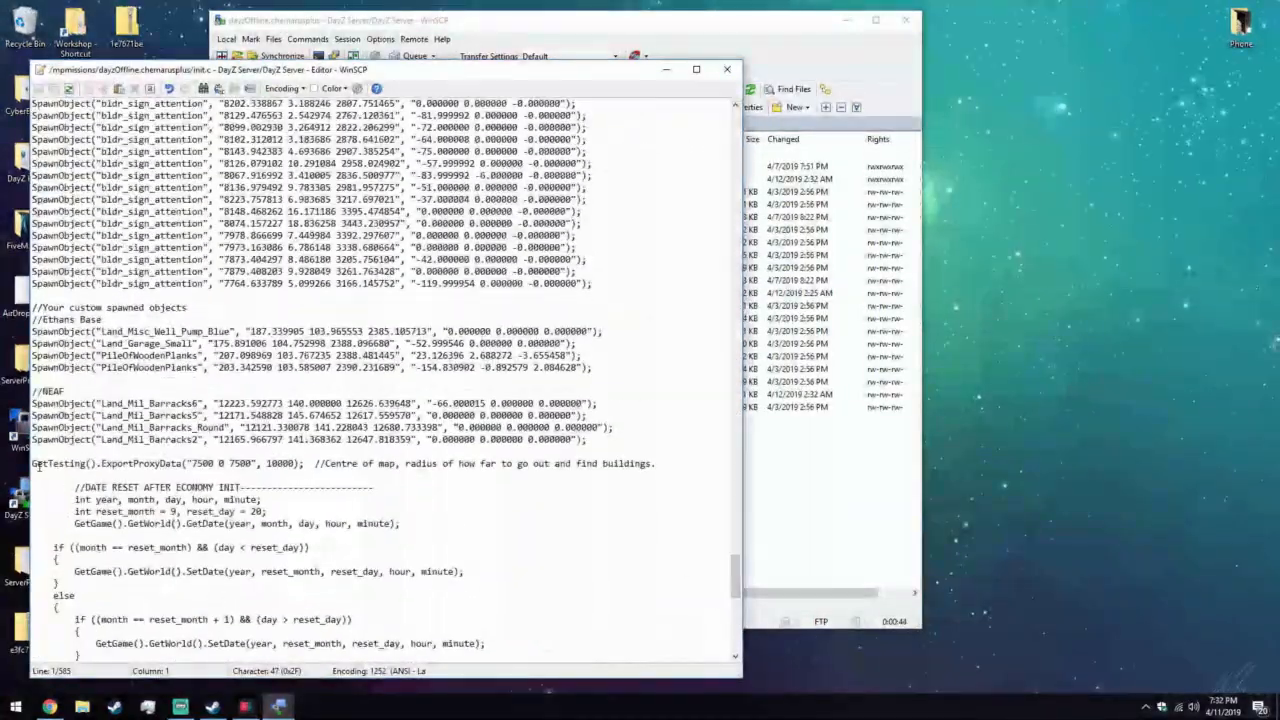
left_click(34, 464)
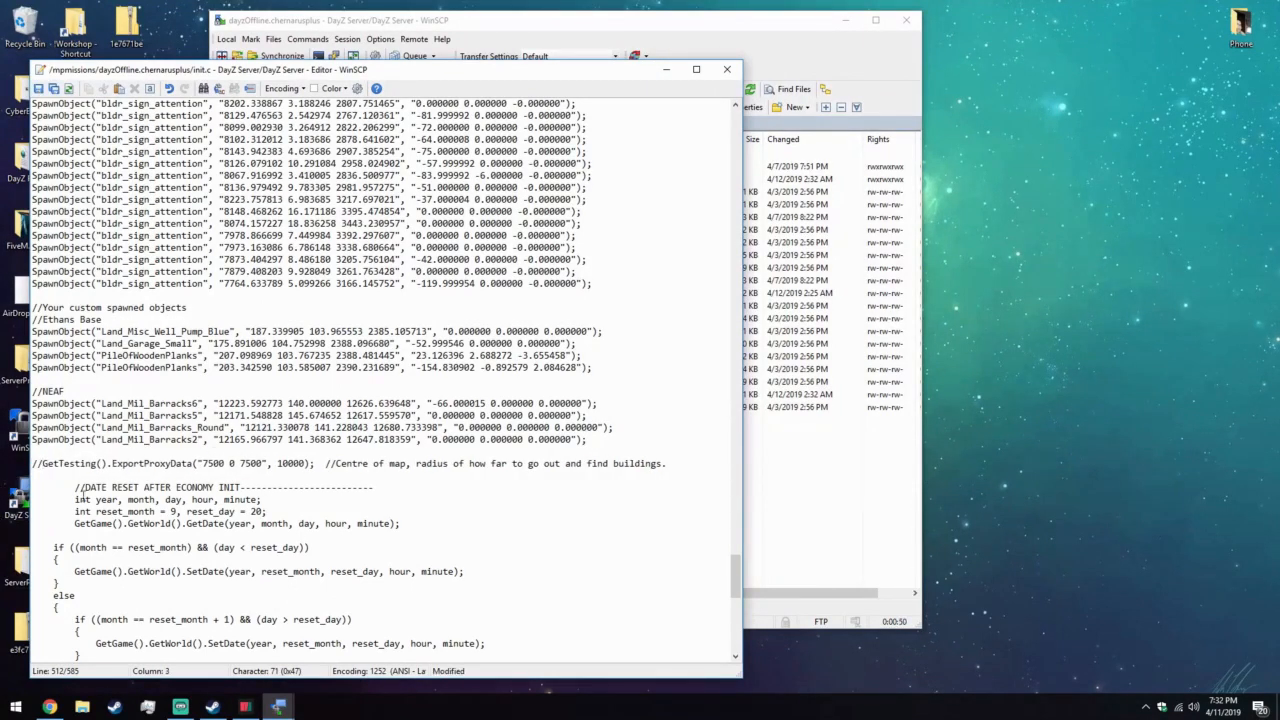
left_click(664, 465)
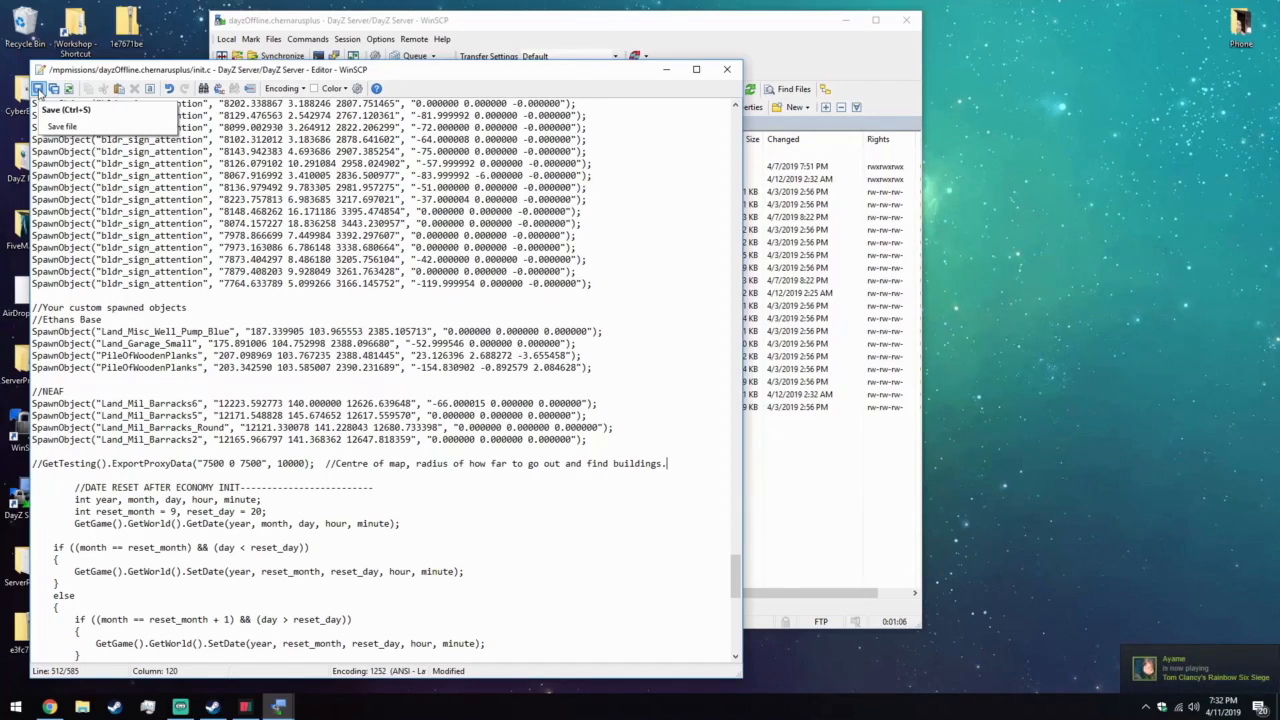
left_click(38, 89)
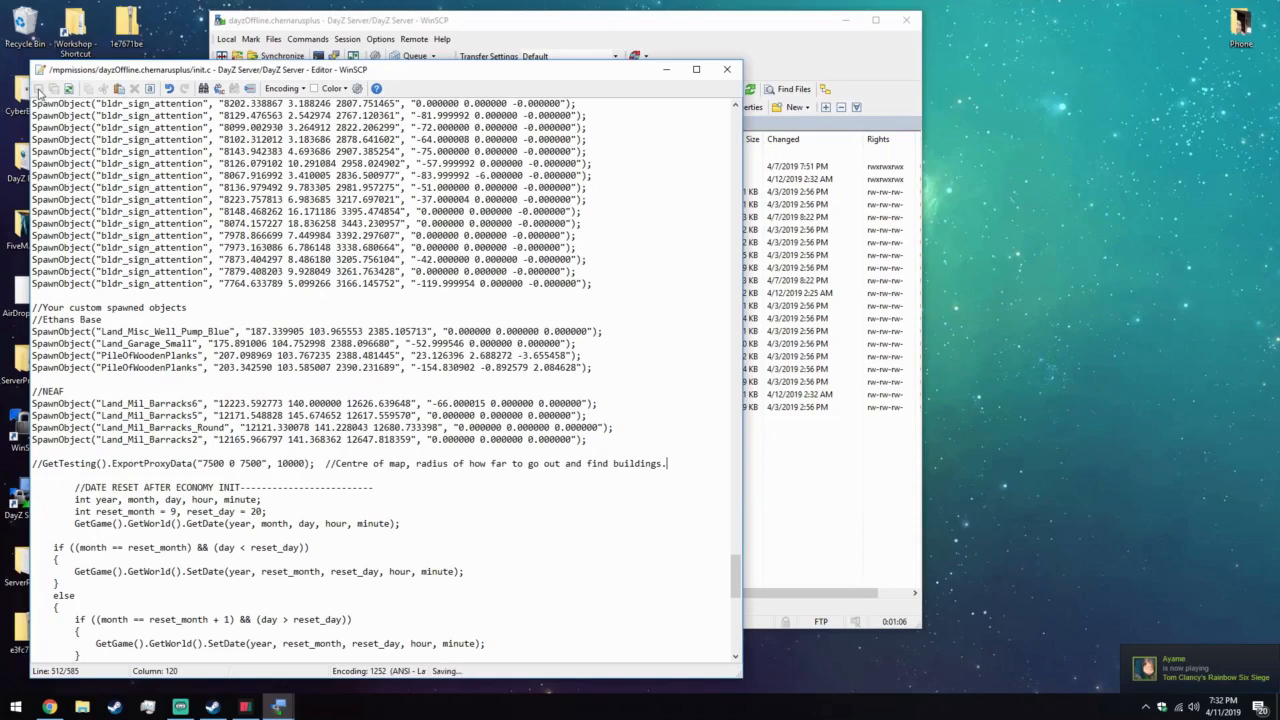
left_click(727, 69)
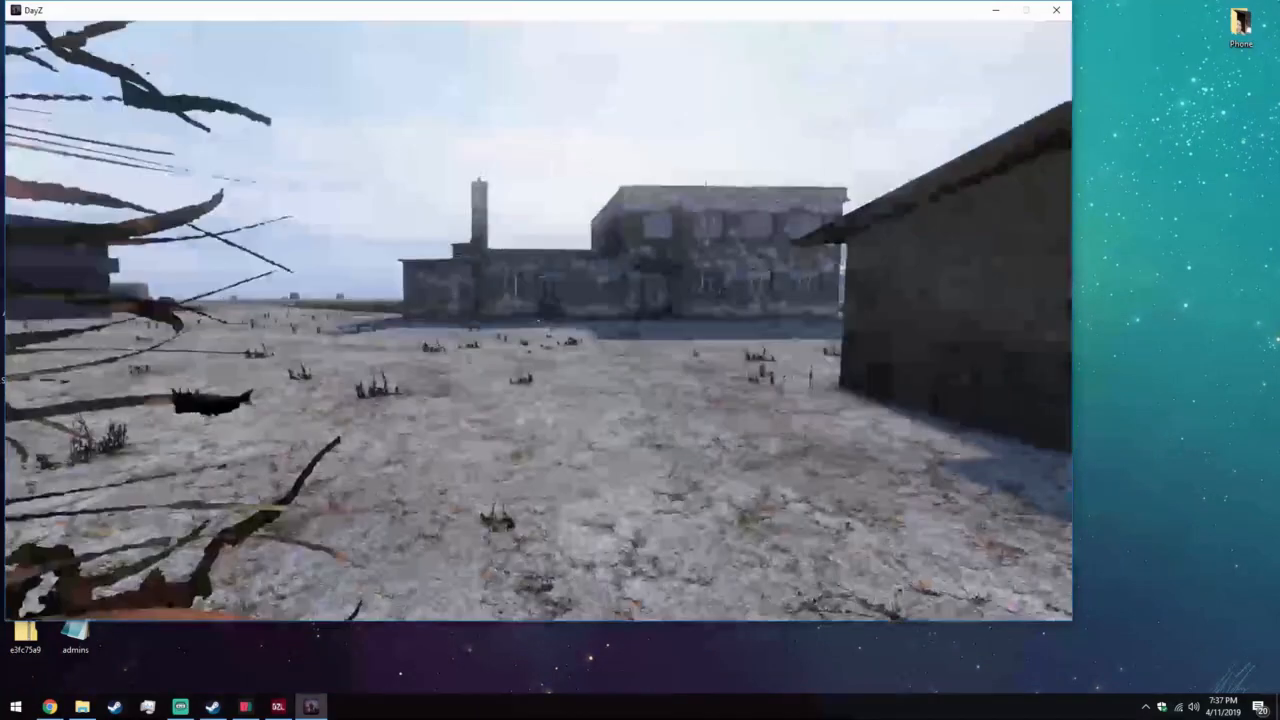
In DayZ, walk through the custom barracks at the airstrip and inspect the rooms and surroundings for spawned loot.
key("w")
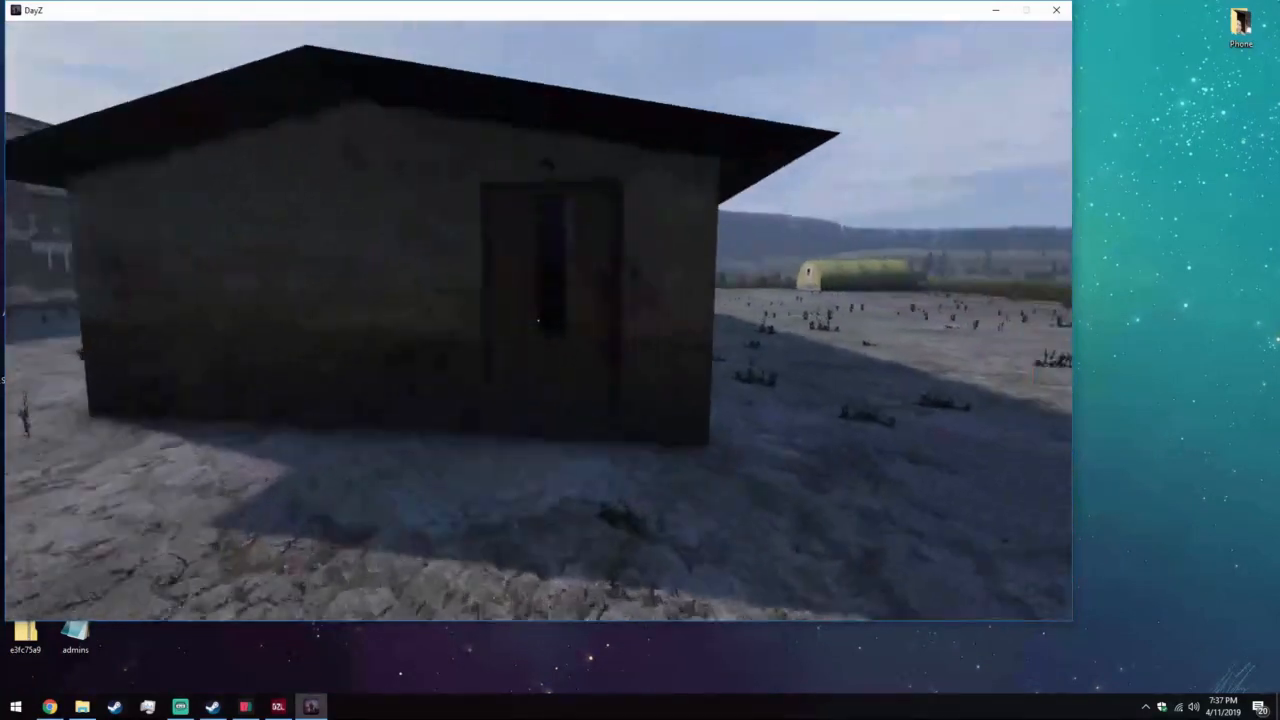
key("w")
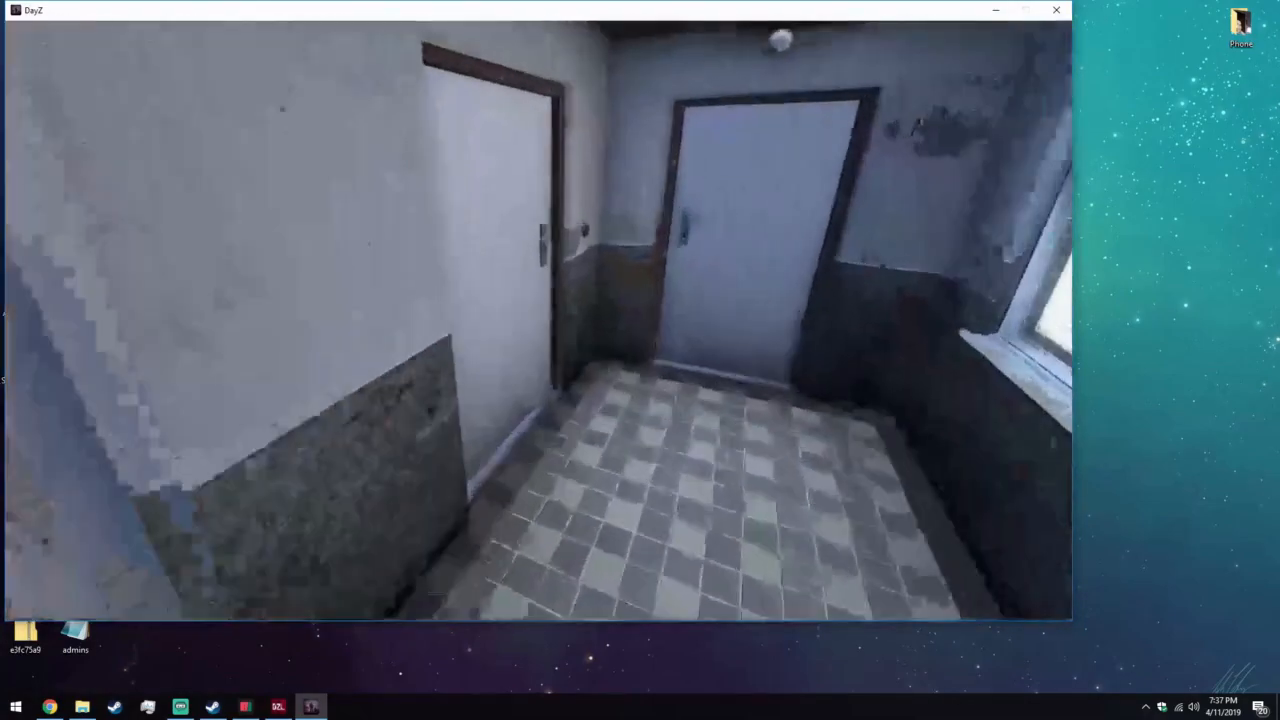
key("w")
key("f")
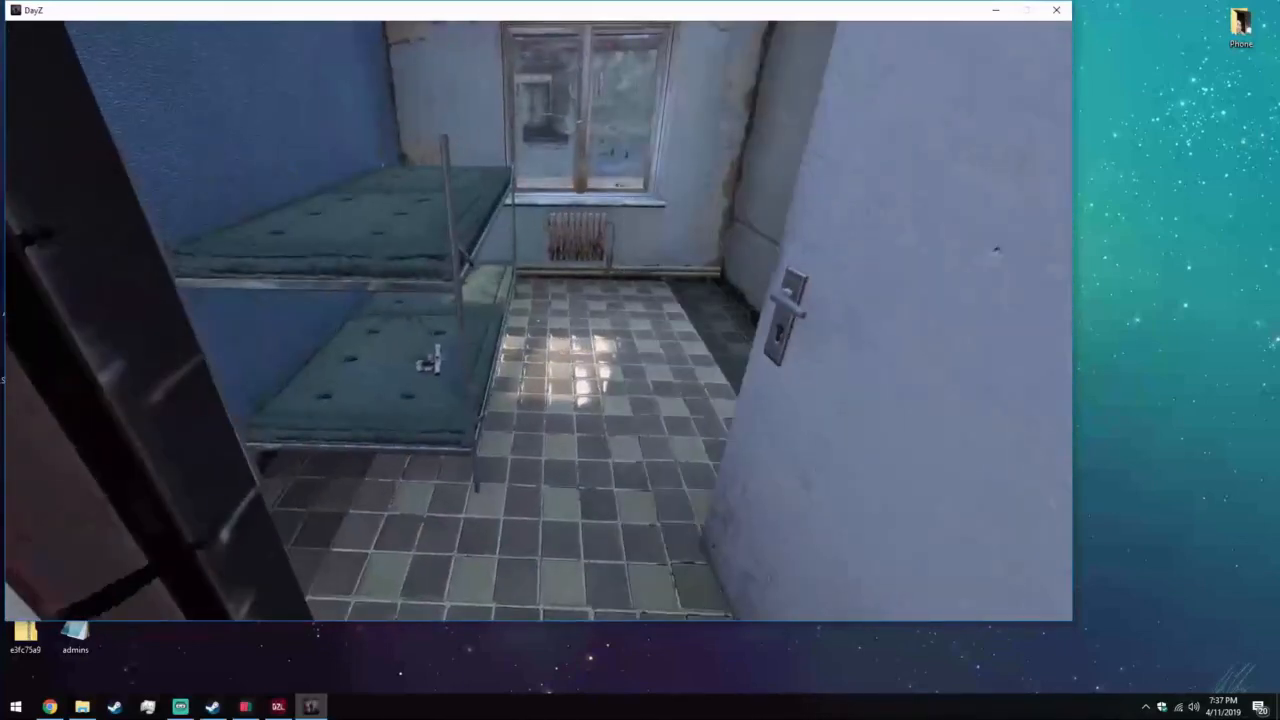
key("d")
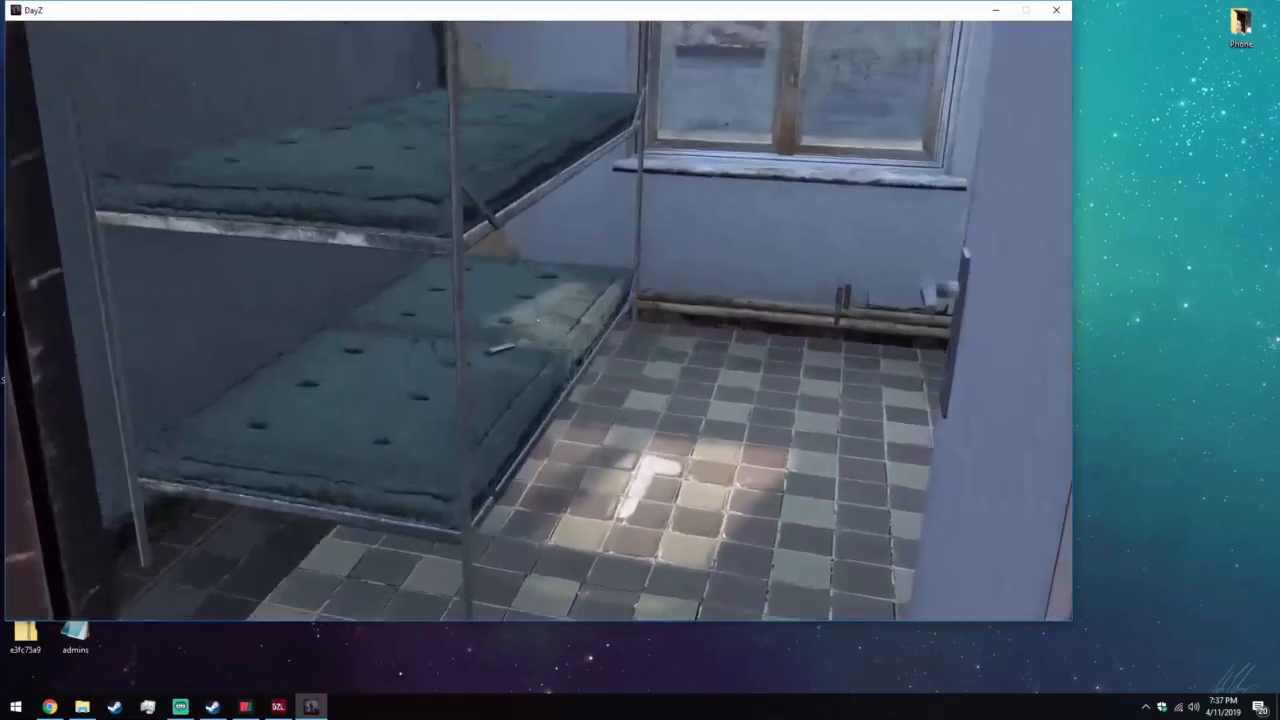
key("w")
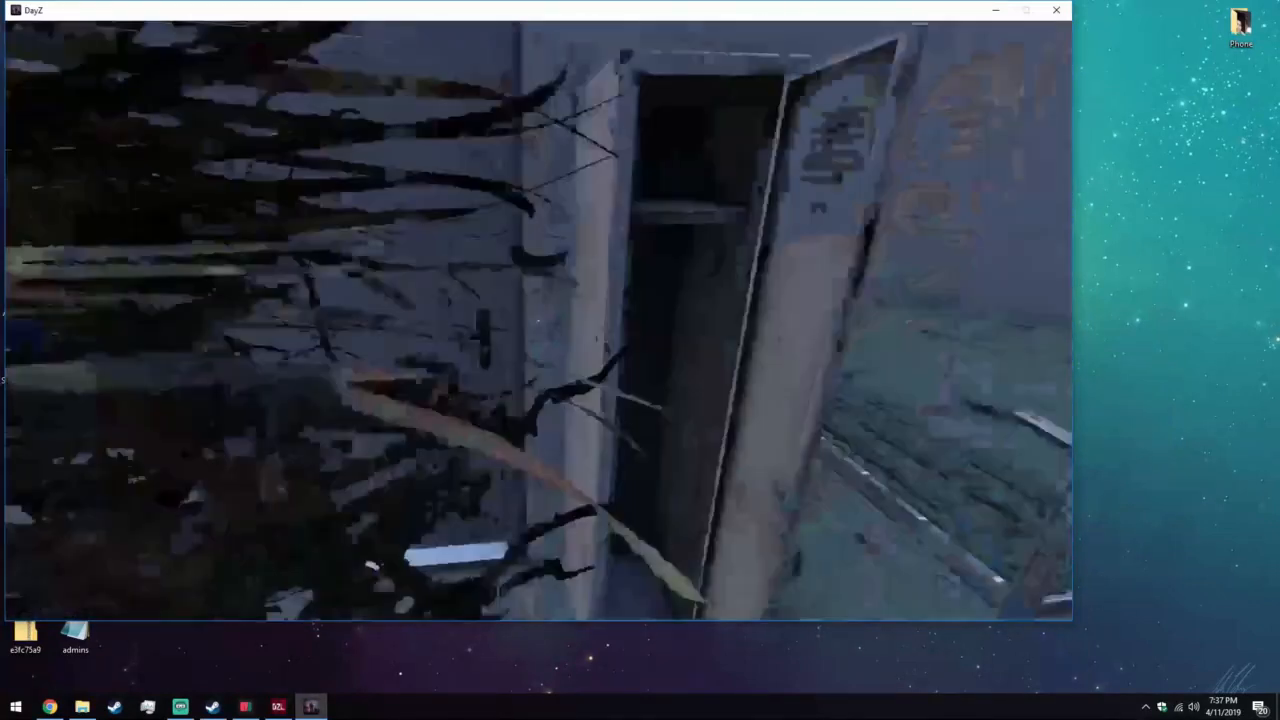
key("w")
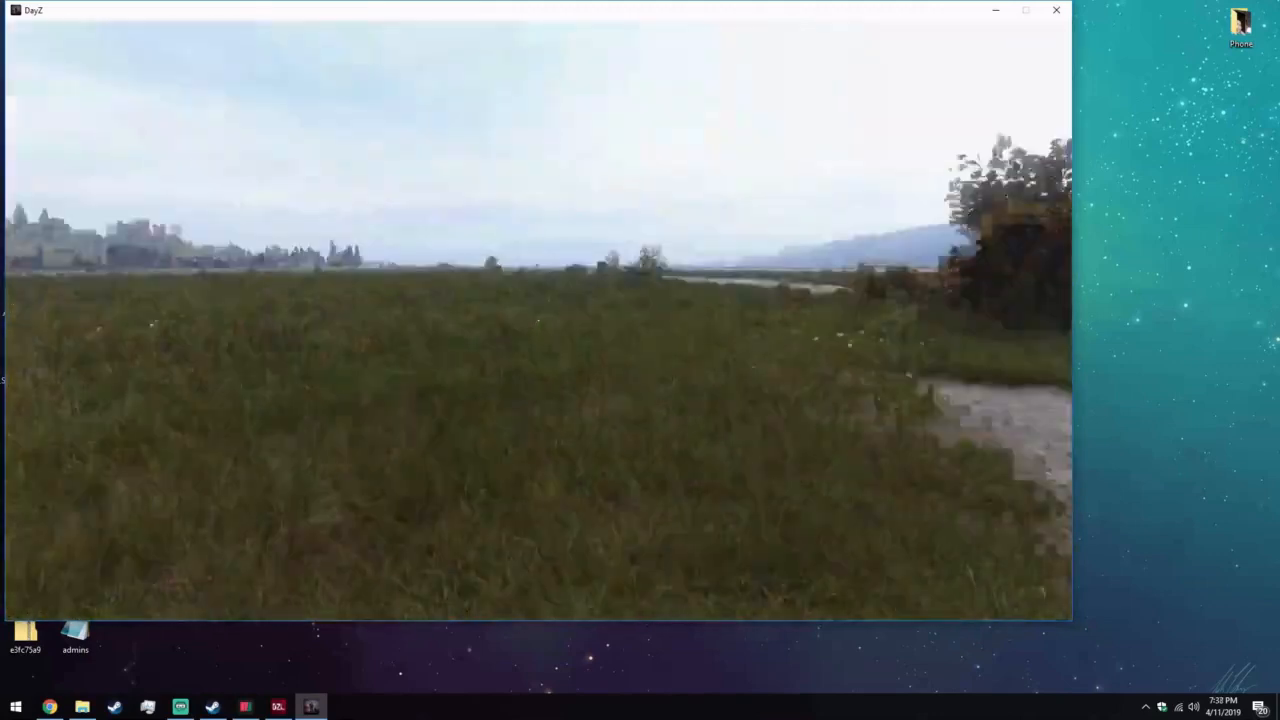
key("w")
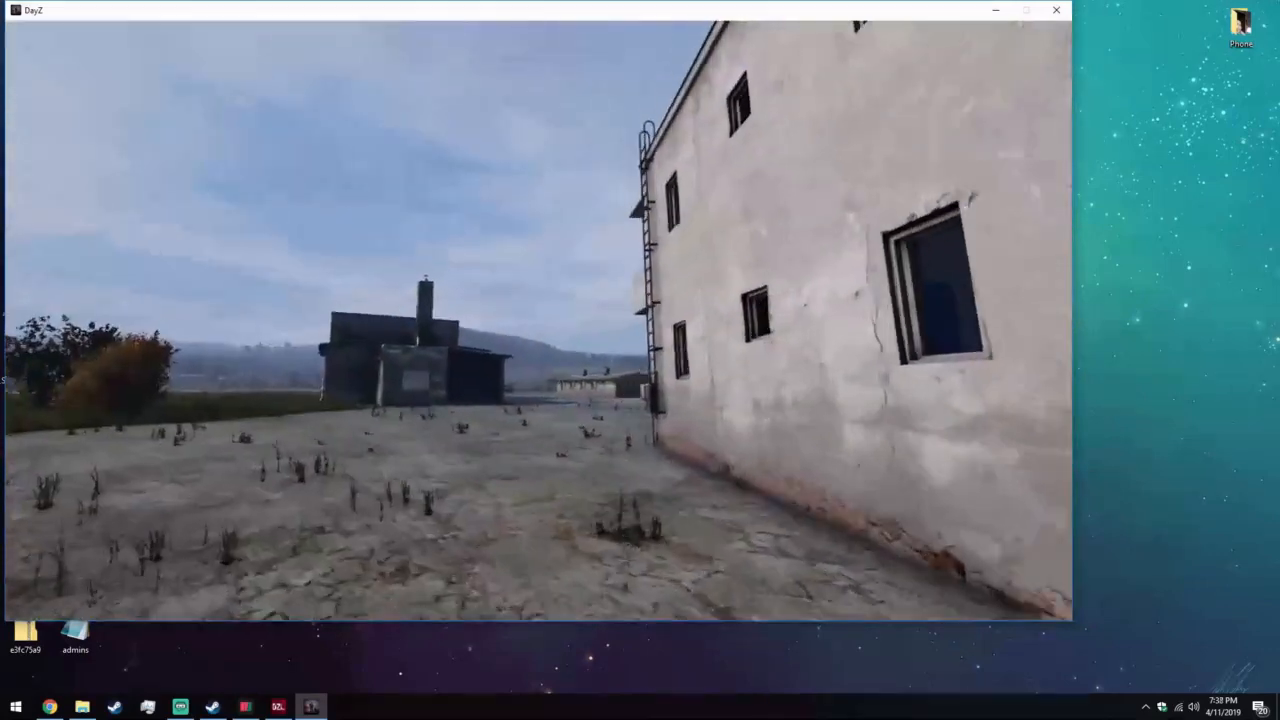